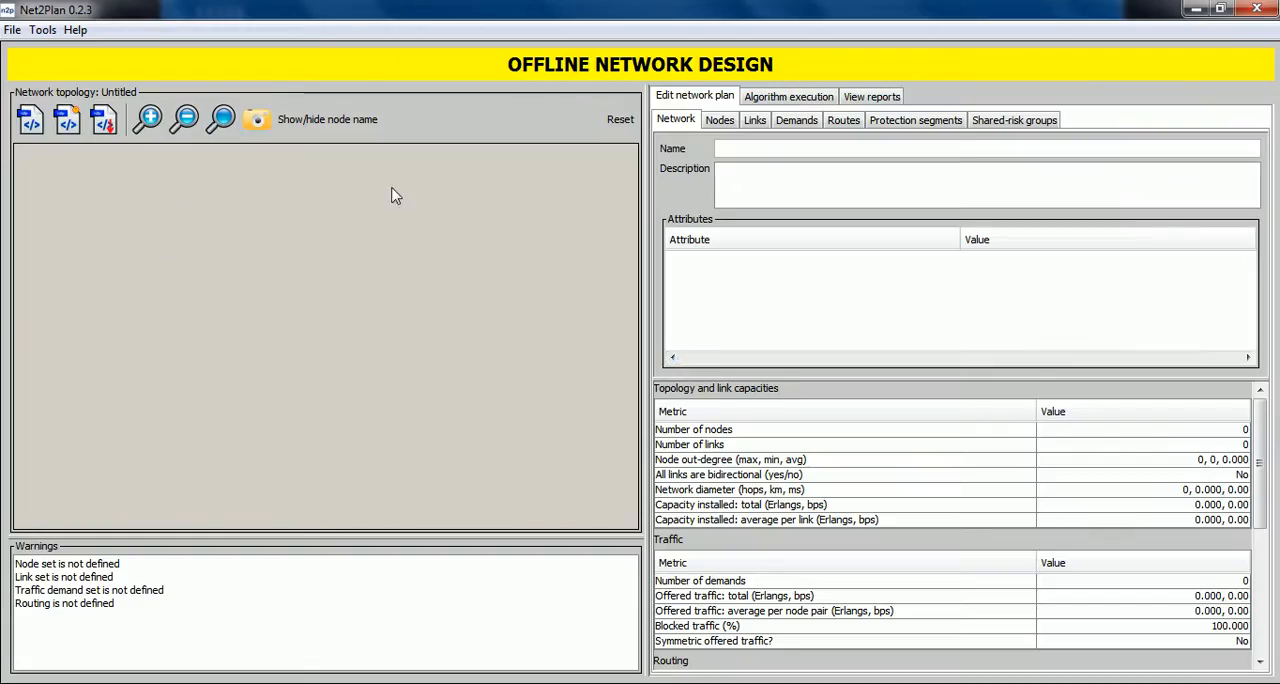
Add the first node in the upper-left area of the empty network topology.
{"action": "right_click", "coordinate": [112, 185]}
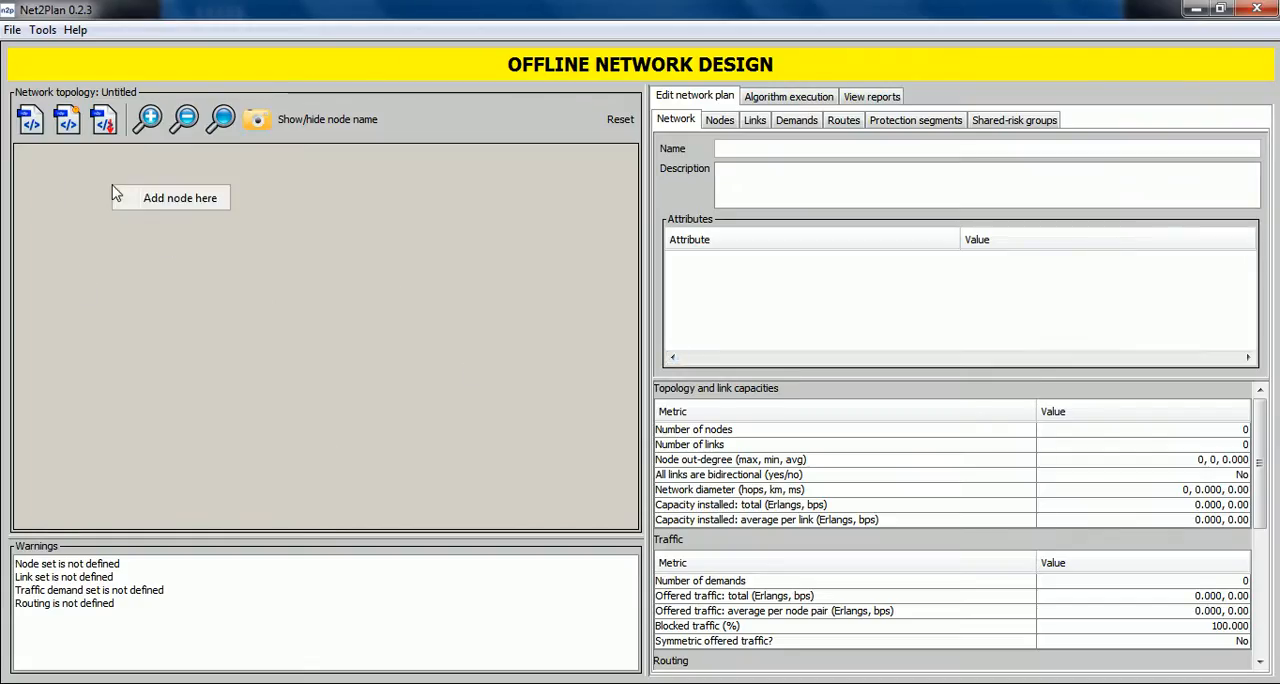
{"action": "left_click", "coordinate": [167, 204]}
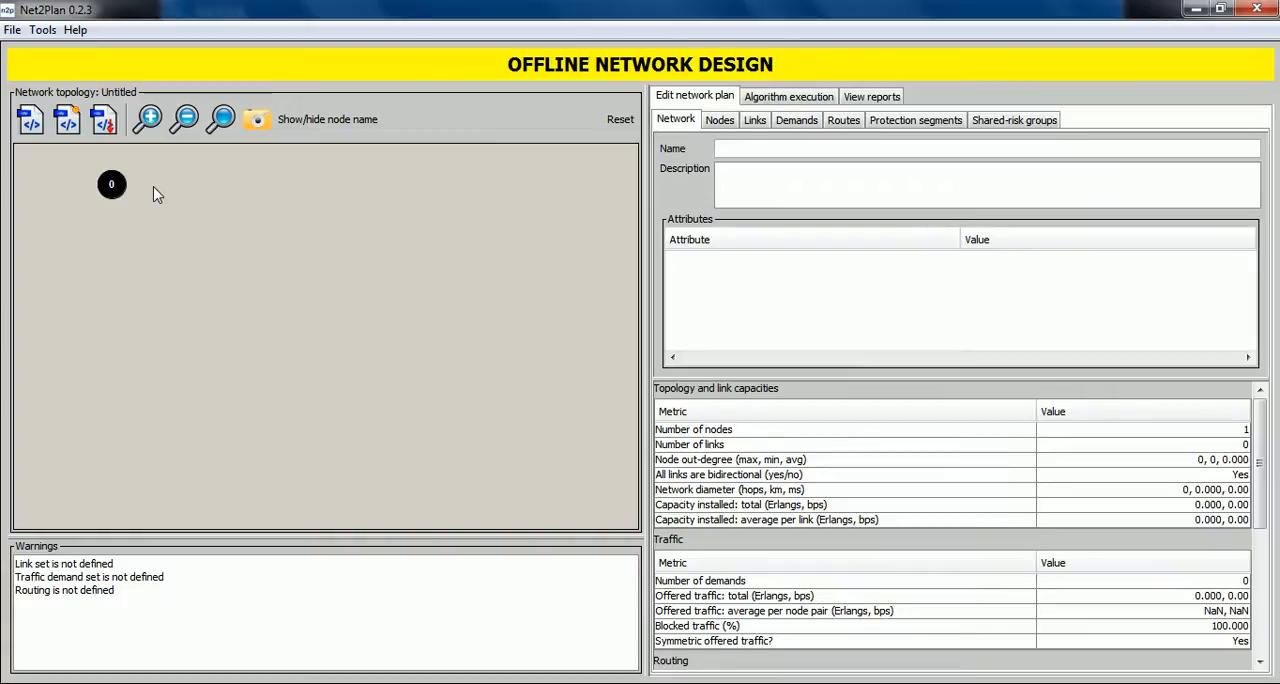
{"action": "mouse_move", "coordinate": [155, 188]}
{"action": "left_mouse_down"}
{"action": "mouse_move", "coordinate": [249, 349]}
{"action": "mouse_move", "coordinate": [126, 252]}
{"action": "mouse_move", "coordinate": [361, 187]}
{"action": "mouse_move", "coordinate": [219, 273]}
{"action": "mouse_move", "coordinate": [231, 185]}
{"action": "mouse_move", "coordinate": [236, 251]}
{"action": "mouse_move", "coordinate": [196, 192]}
{"action": "mouse_move", "coordinate": [173, 193]}
{"action": "left_mouse_up"}
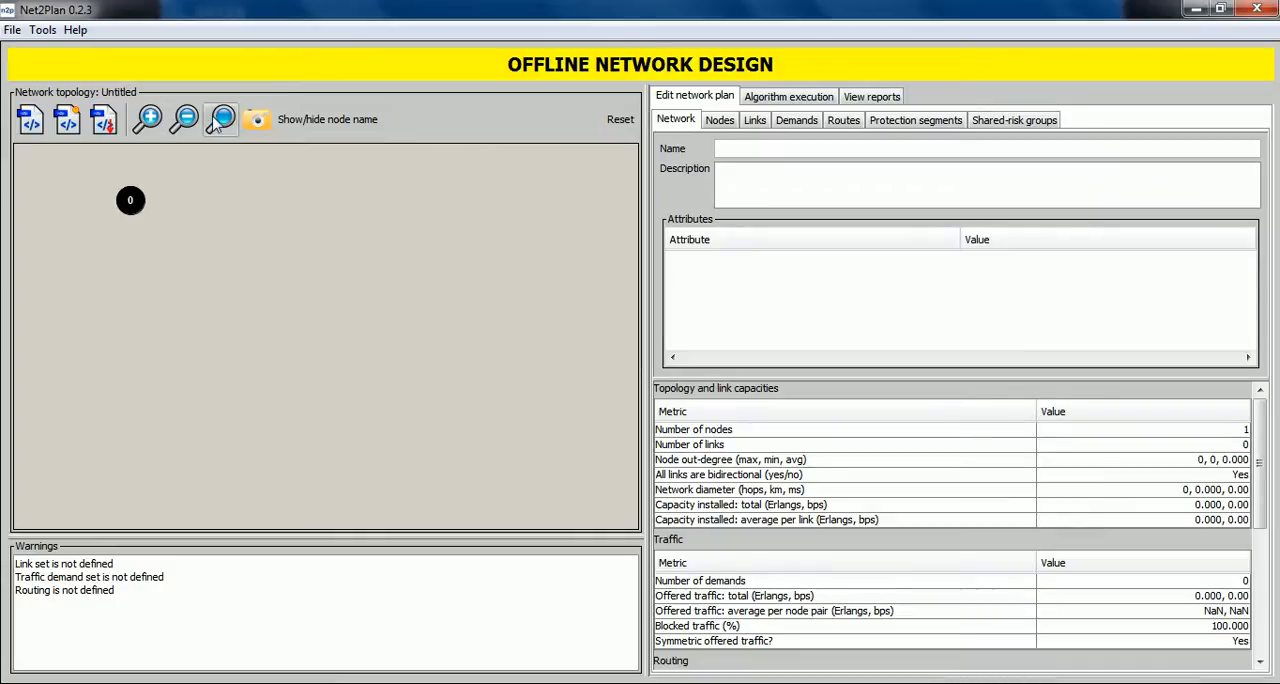
{"action": "left_click", "coordinate": [158, 120]}
{"action": "left_click", "coordinate": [161, 119]}
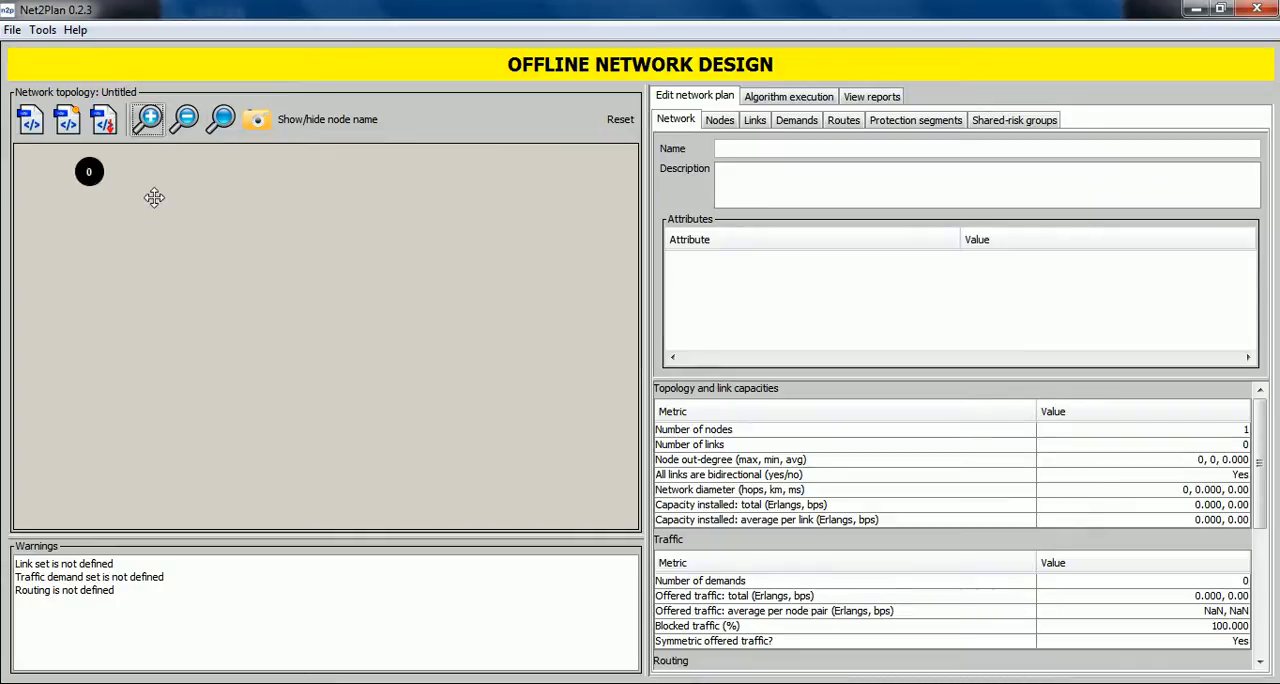
{"action": "left_click_drag", "start_coordinate": [150, 195], "coordinate": [243, 288]}
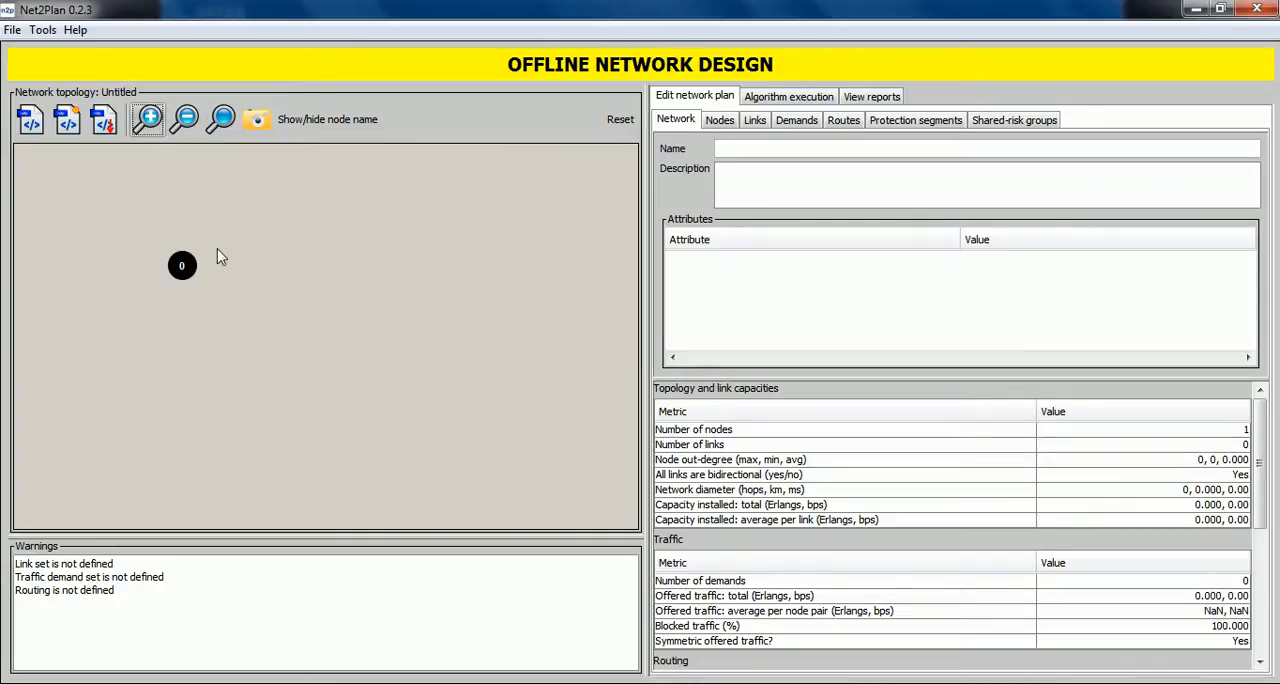
{"action": "left_click", "coordinate": [229, 120]}
{"action": "left_click_drag", "start_coordinate": [413, 384], "coordinate": [229, 290]}
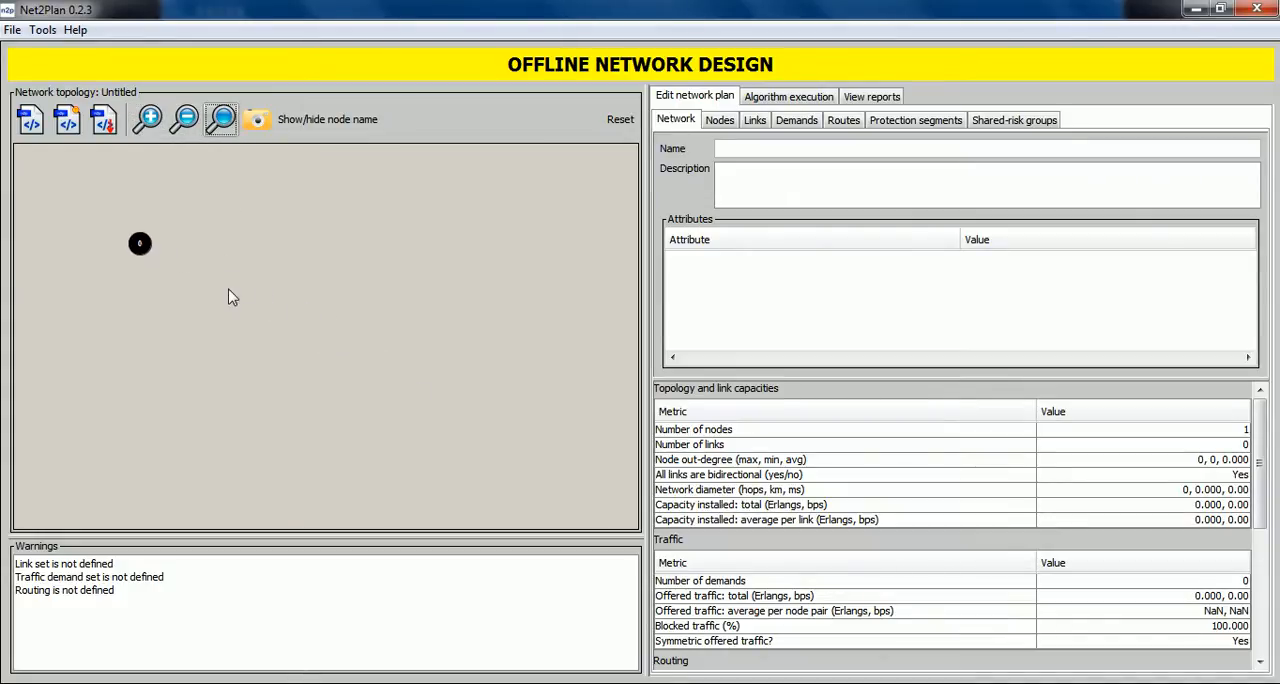
Add a second node level with node 0 on its right and link the two nodes in both directions.
{"action": "right_click", "coordinate": [391, 240]}
{"action": "left_click", "coordinate": [452, 250]}
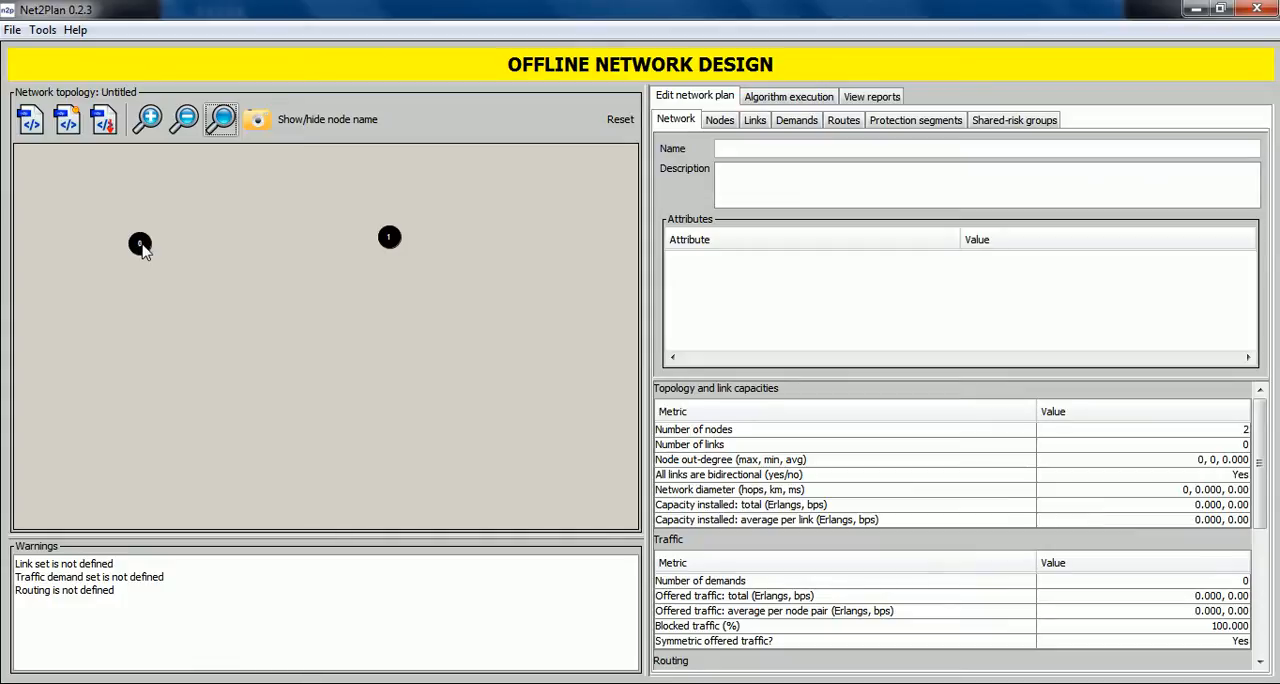
{"action": "left_click_drag", "start_coordinate": [143, 249], "coordinate": [390, 242]}
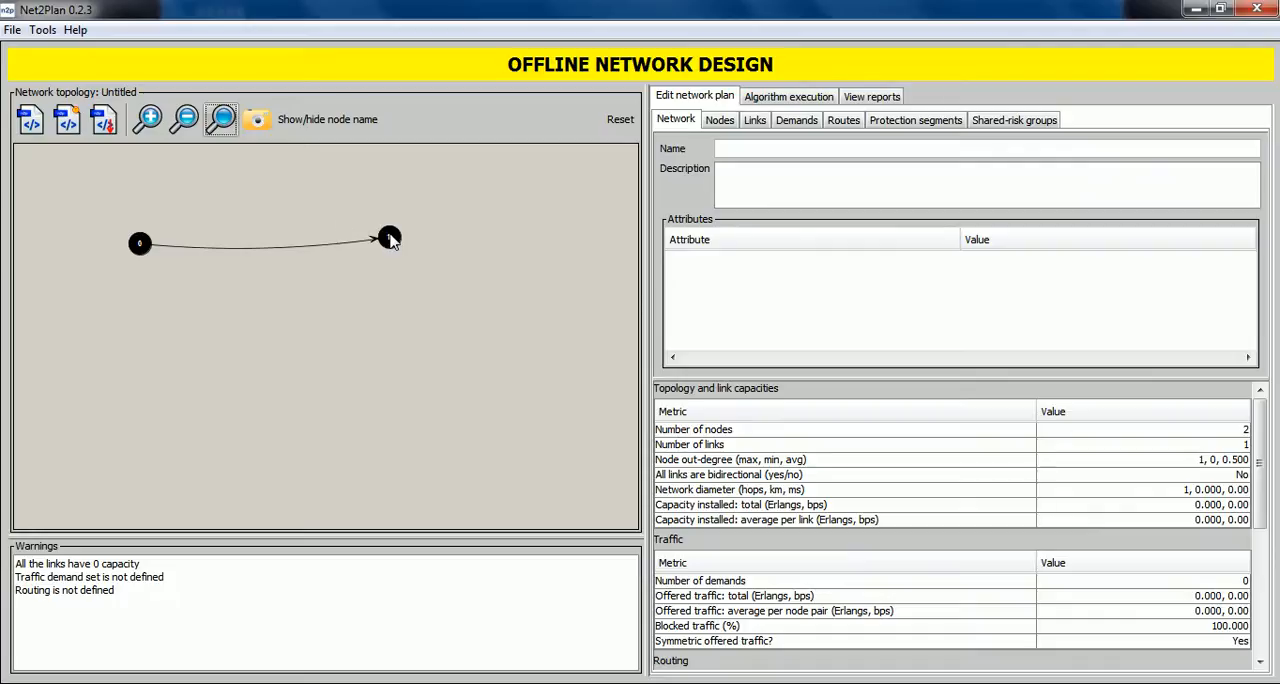
{"action": "left_click_drag", "start_coordinate": [390, 240], "coordinate": [140, 247]}
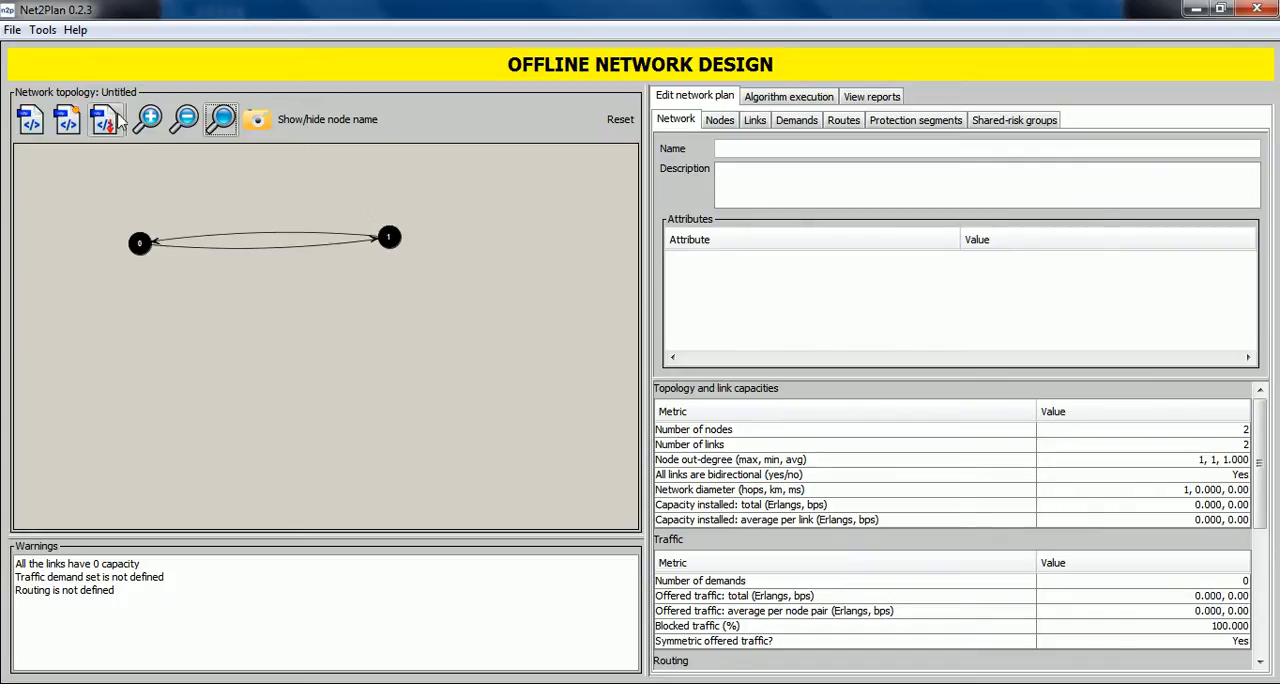
Add two more nodes to the topology, one below node 0 and one below node 1.
{"action": "left_click", "coordinate": [147, 122]}
{"action": "left_click", "coordinate": [147, 122]}
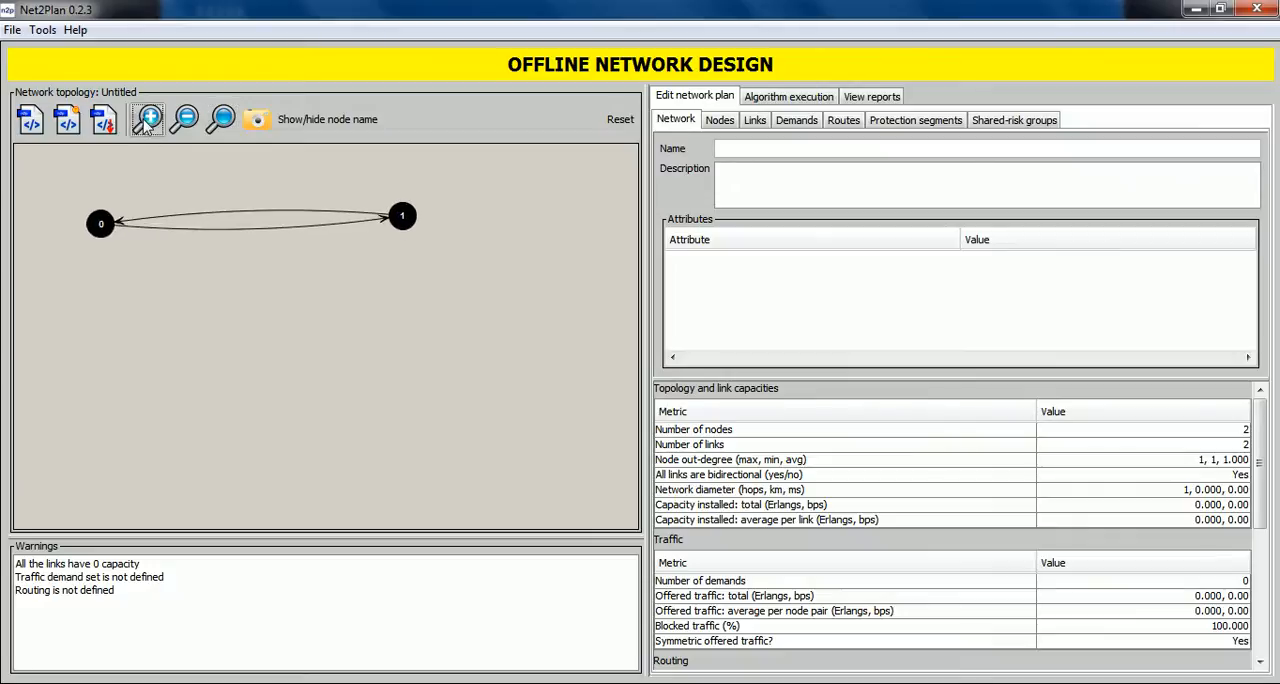
{"action": "left_click_drag", "start_coordinate": [223, 278], "coordinate": [302, 353]}
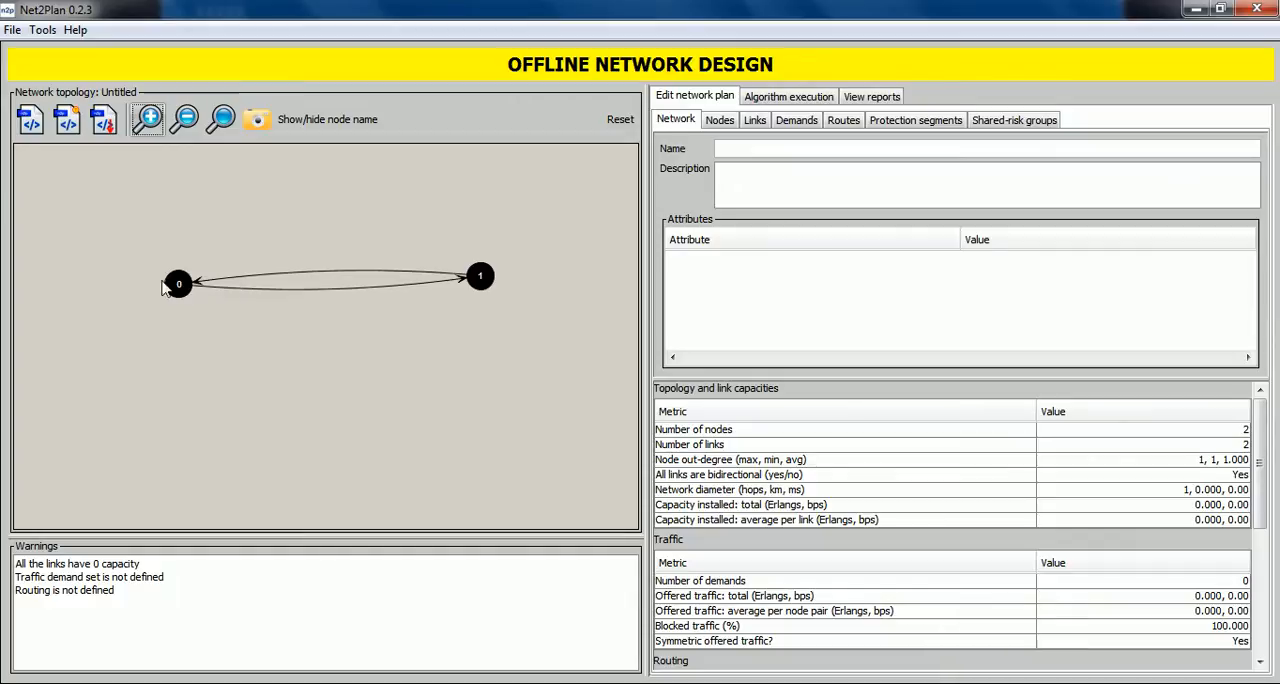
{"action": "left_click_drag", "start_coordinate": [340, 338], "coordinate": [282, 306]}
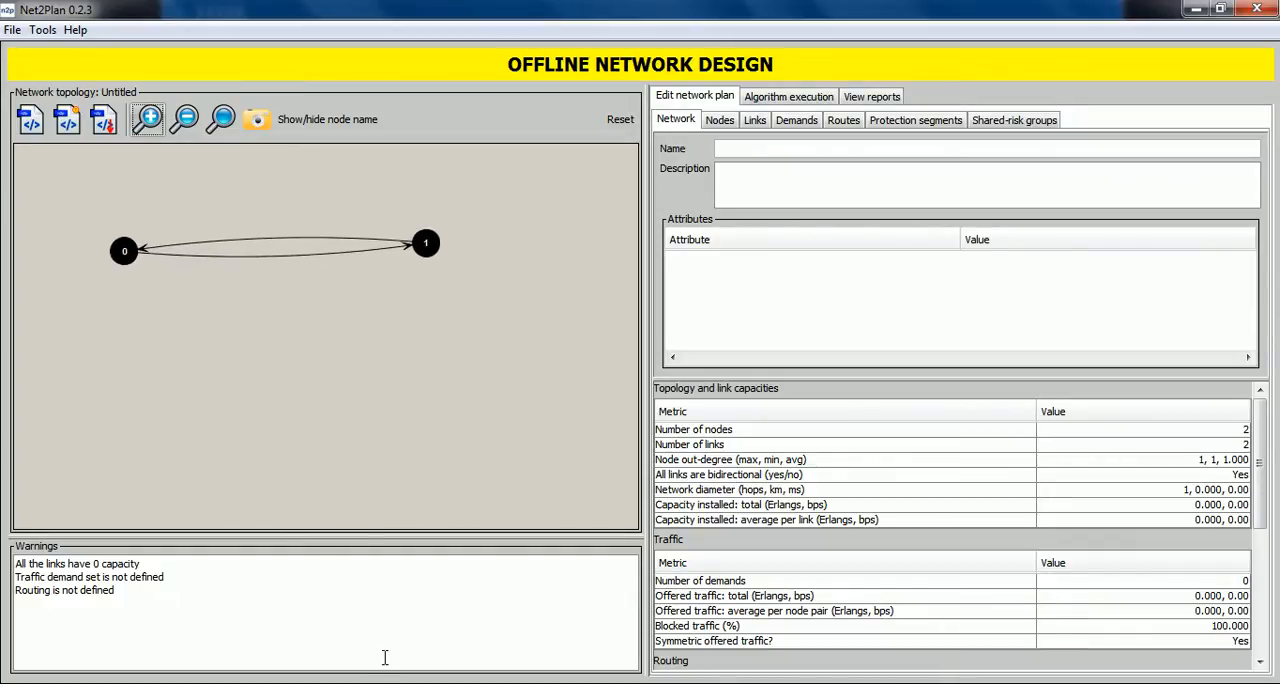
{"action": "right_click", "coordinate": [141, 419]}
{"action": "left_click", "coordinate": [185, 428]}
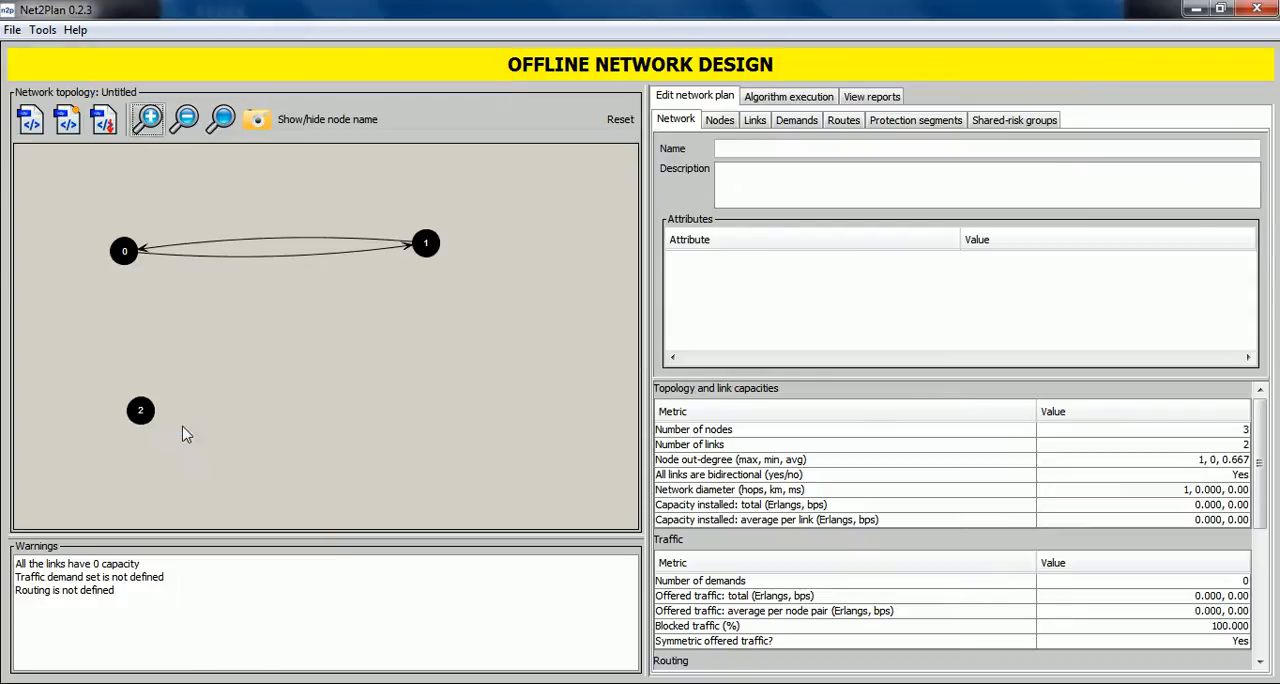
{"action": "right_click", "coordinate": [421, 414]}
{"action": "left_click", "coordinate": [466, 426]}
Link node 0 with node 2 and node 2 with node 3 in both directions, and create a one-way link from node 2 to node 1.
{"action": "left_click_drag", "start_coordinate": [124, 255], "coordinate": [142, 412]}
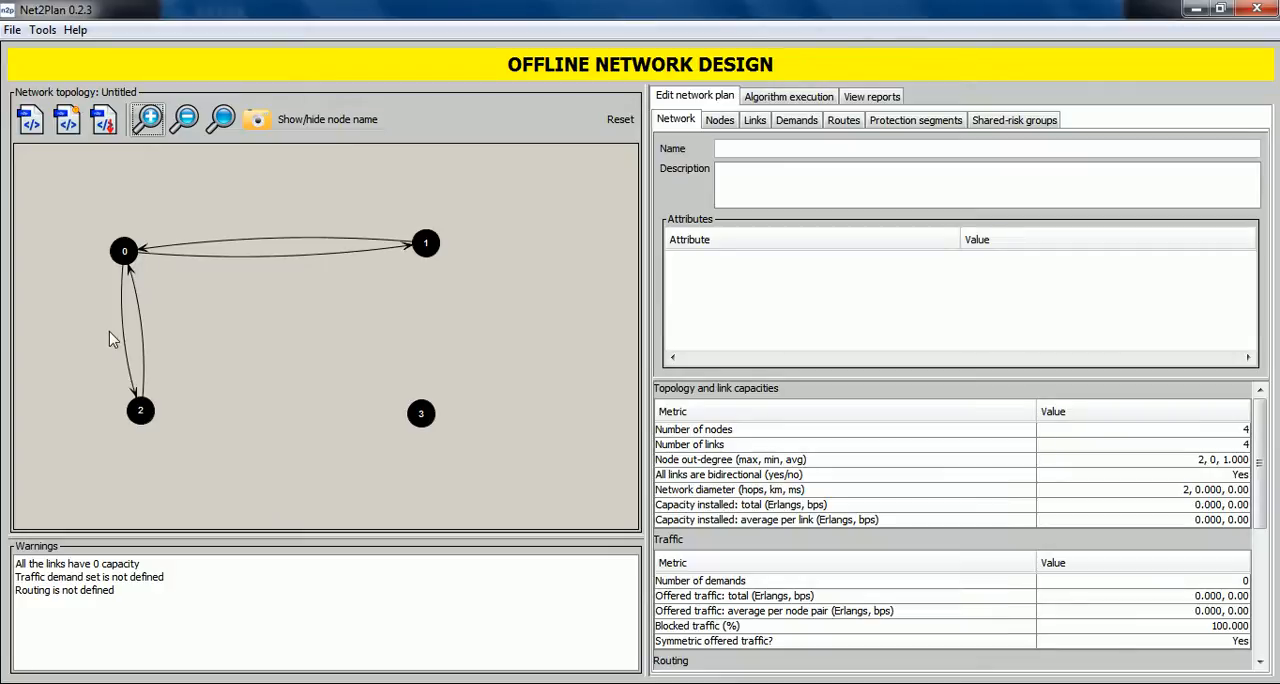
{"action": "right_click", "coordinate": [142, 414]}
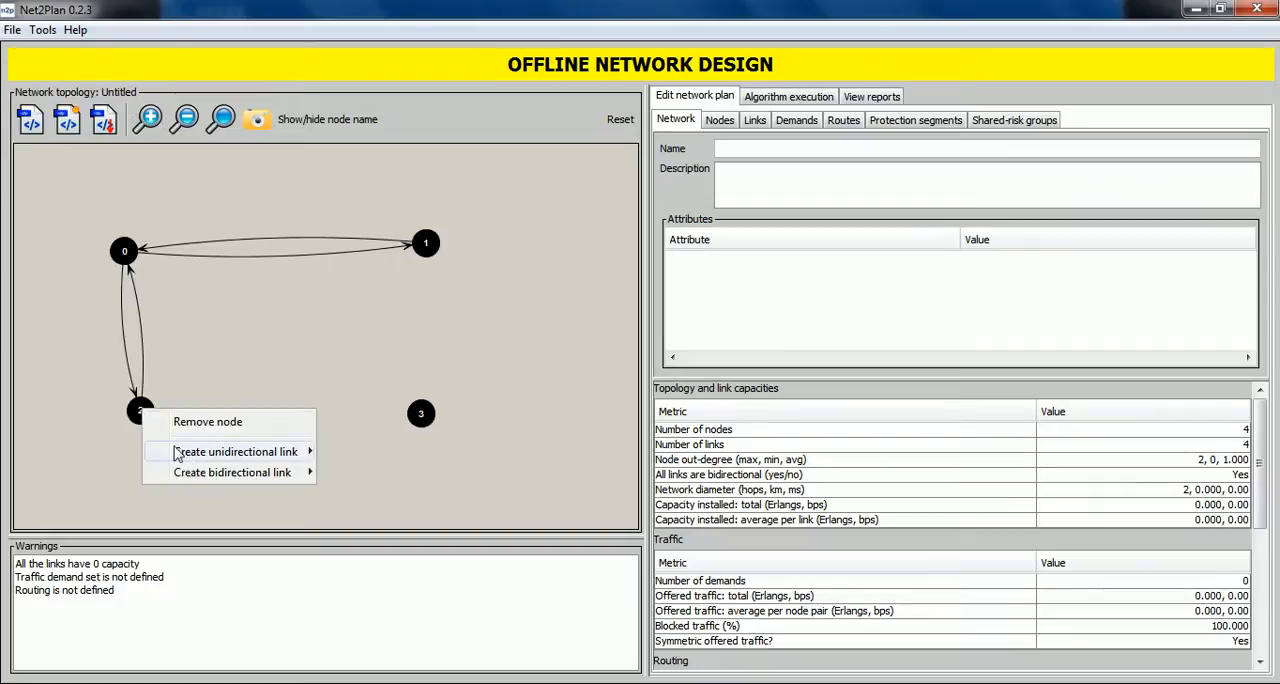
{"action": "mouse_move", "coordinate": [197, 477]}
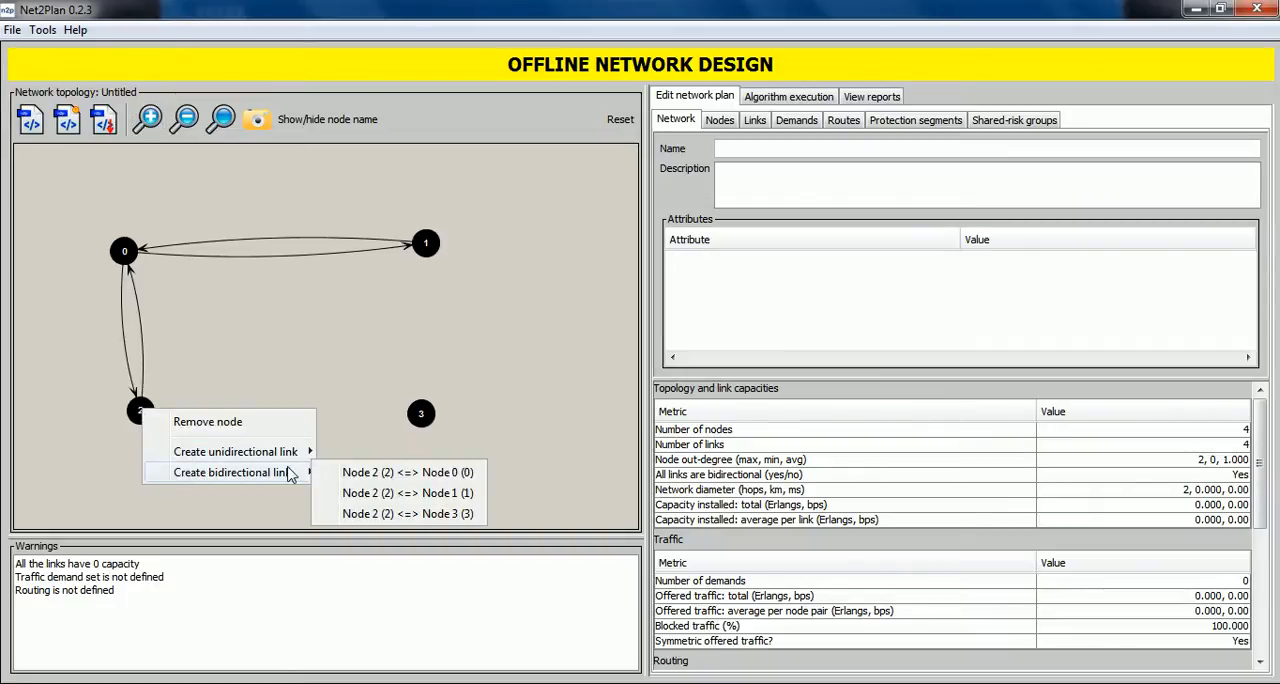
{"action": "left_click", "coordinate": [398, 514]}
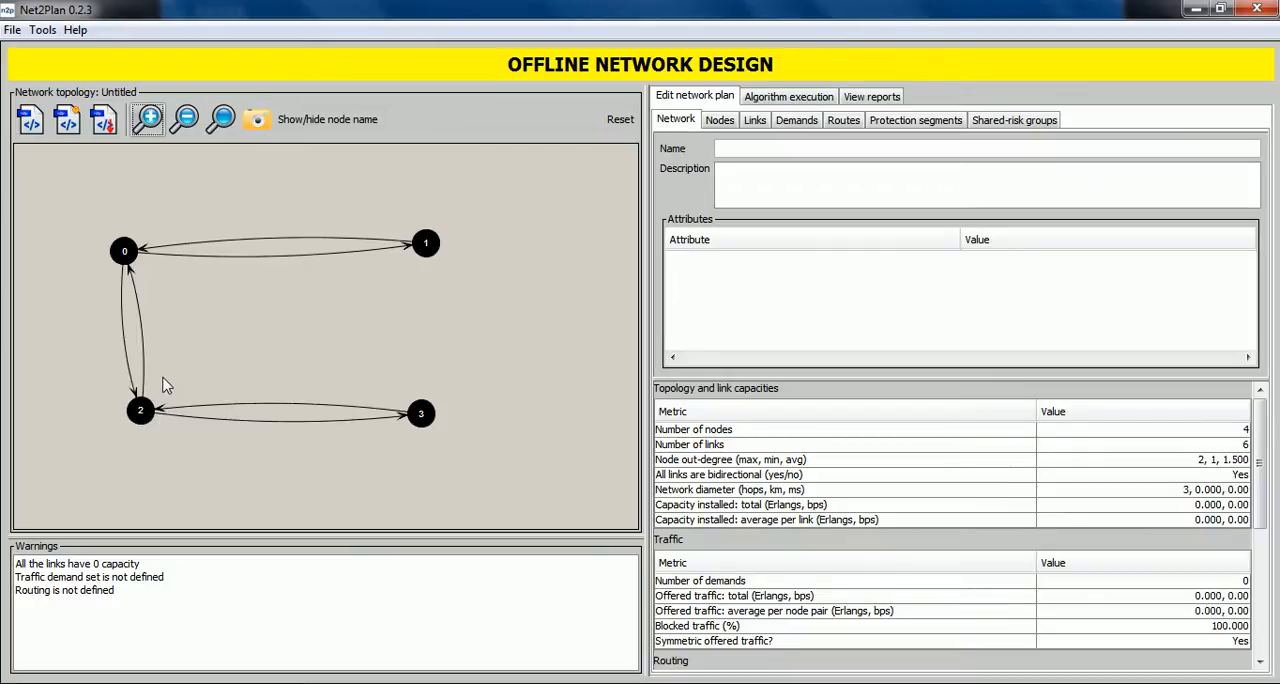
{"action": "left_click_drag", "start_coordinate": [143, 412], "coordinate": [428, 249]}
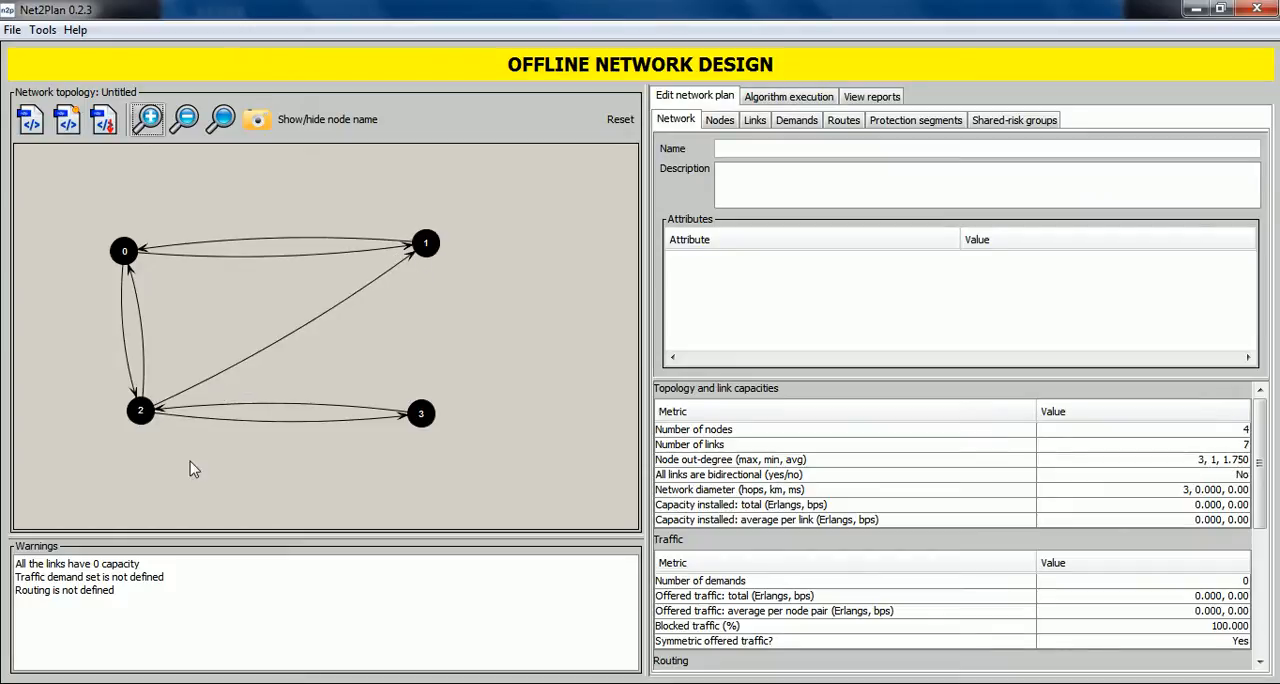
Add a fifth node to the right of nodes 1 and 3, and remove it again.
{"action": "right_click", "coordinate": [481, 327]}
{"action": "left_click", "coordinate": [516, 335]}
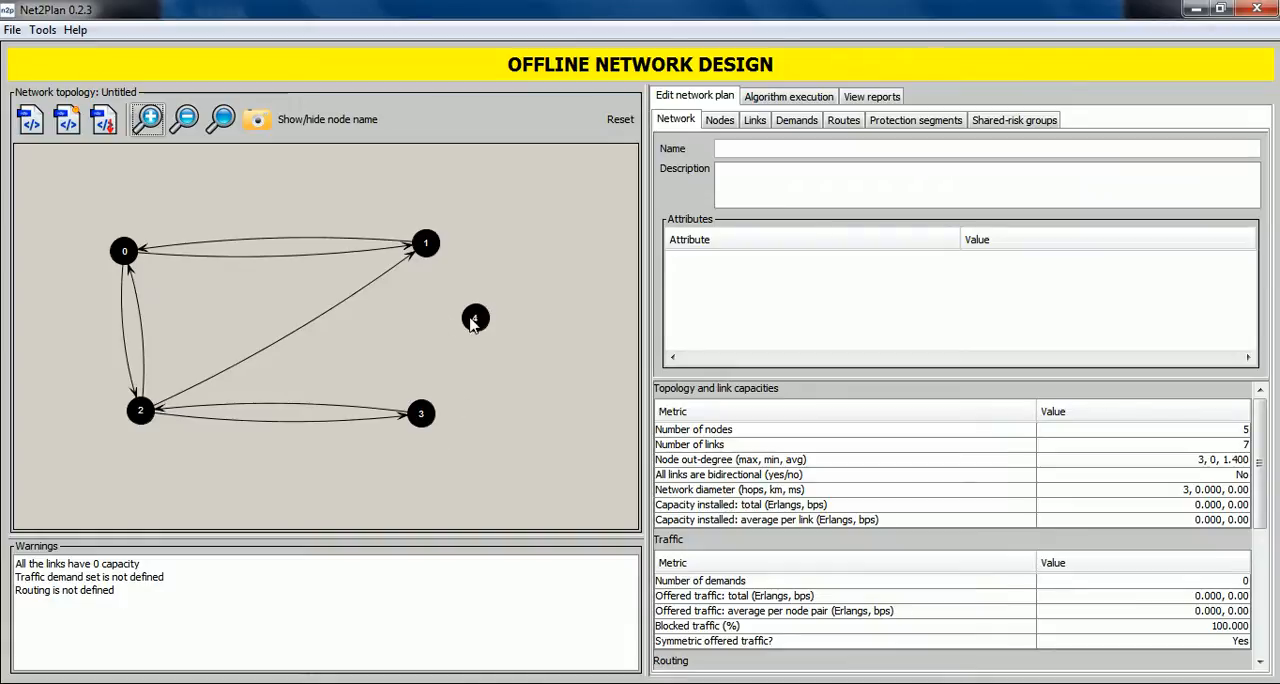
{"action": "right_click", "coordinate": [475, 320]}
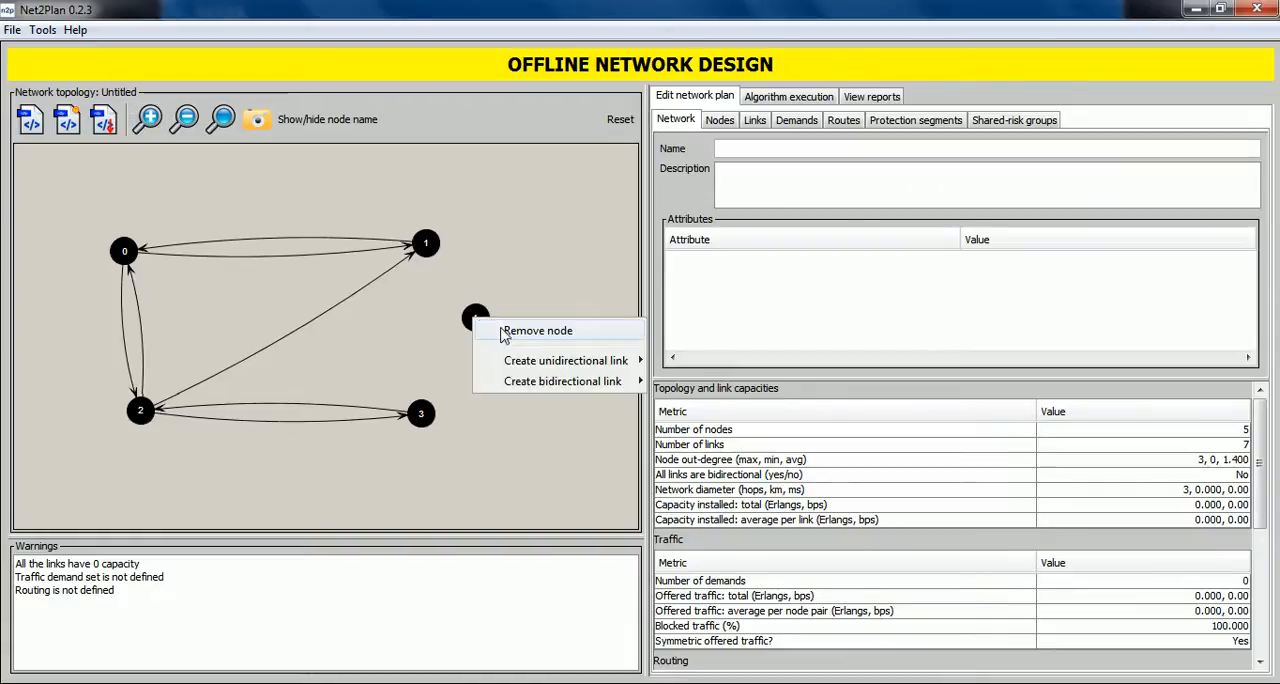
{"action": "left_click", "coordinate": [524, 332]}
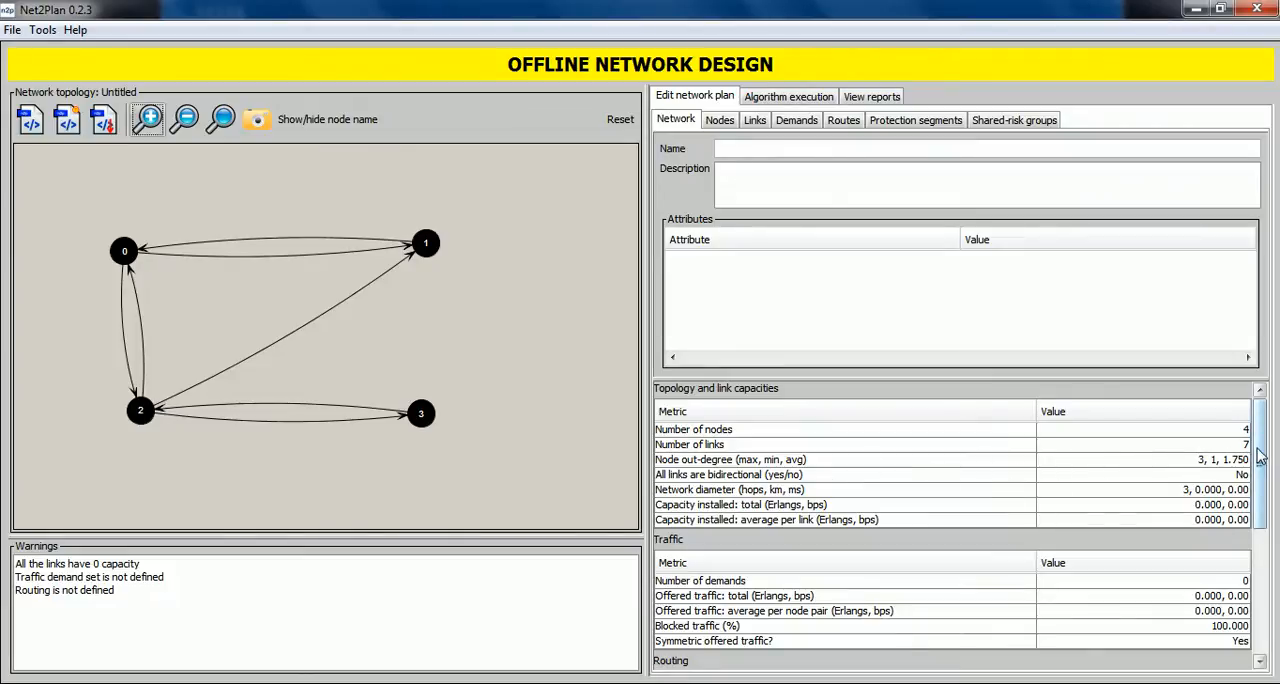
Display the table of node properties and show the node names in the topology.
{"action": "scroll", "coordinate": [1262, 455], "scroll_direction": "down", "scroll_amount": 2}
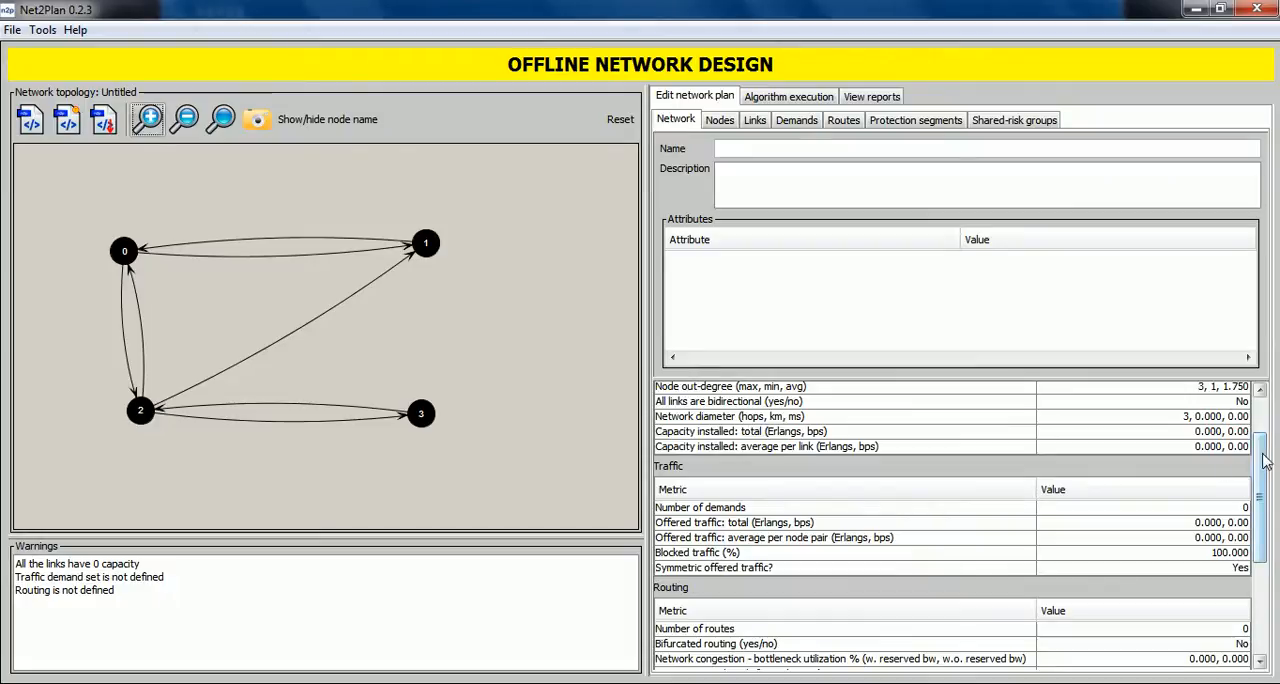
{"action": "left_click_drag", "start_coordinate": [1266, 466], "coordinate": [1240, 425]}
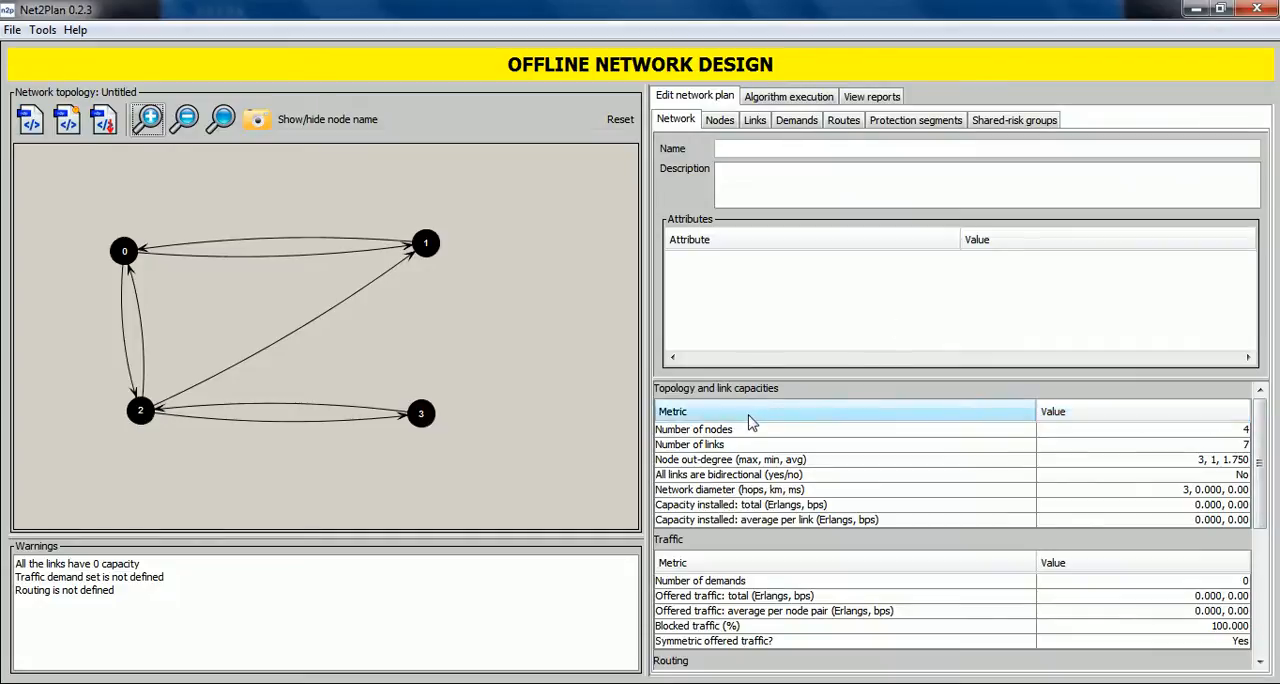
{"action": "left_click", "coordinate": [719, 120]}
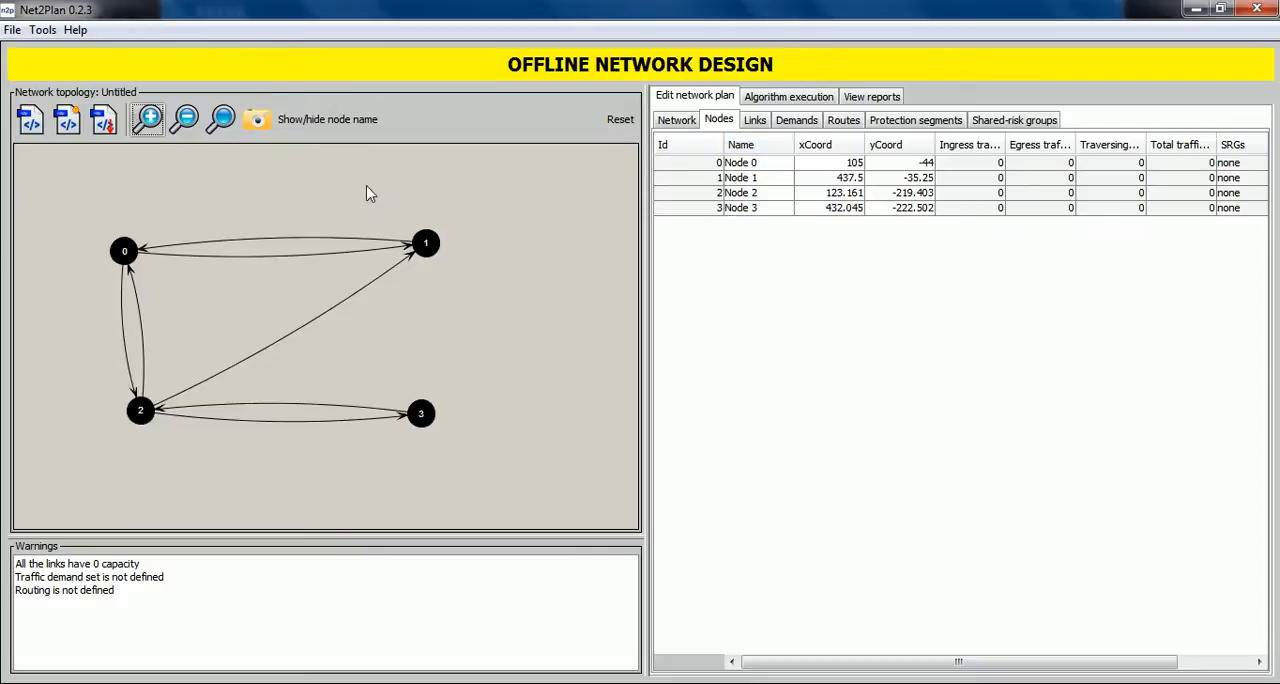
{"action": "left_click", "coordinate": [305, 120]}
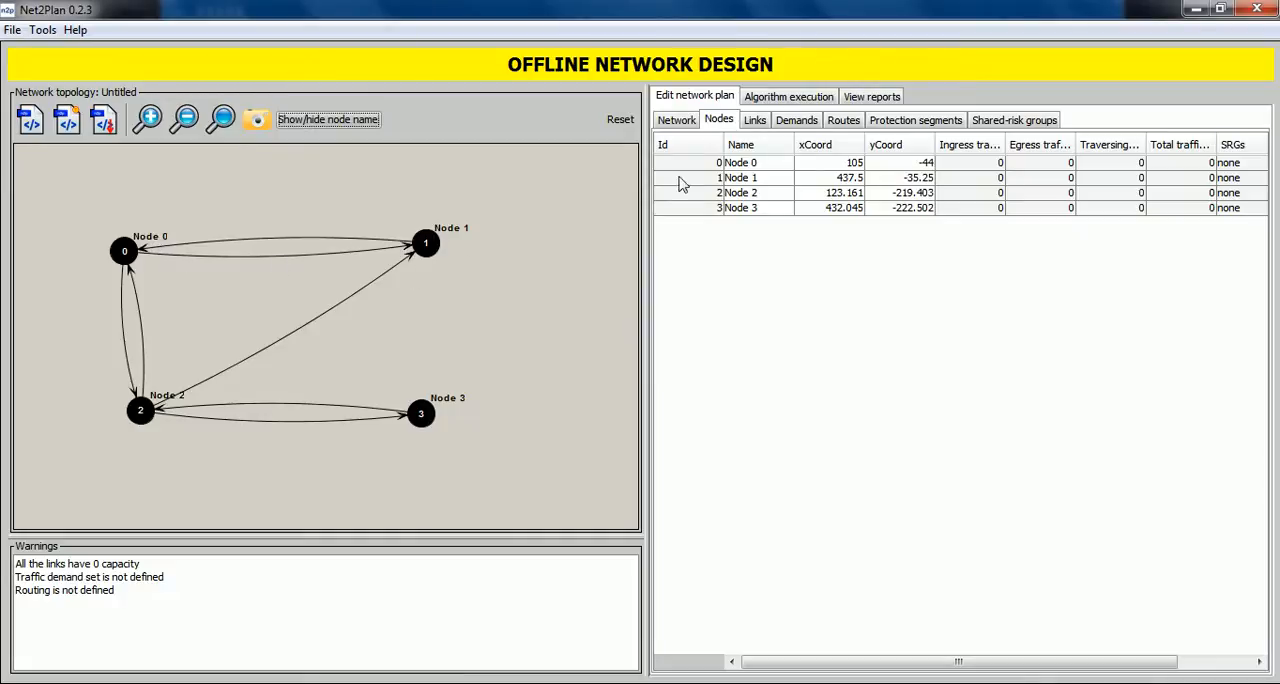
Set Node 1's yCoord to -44 and fit the whole topology in view.
{"action": "double_click", "coordinate": [922, 178]}
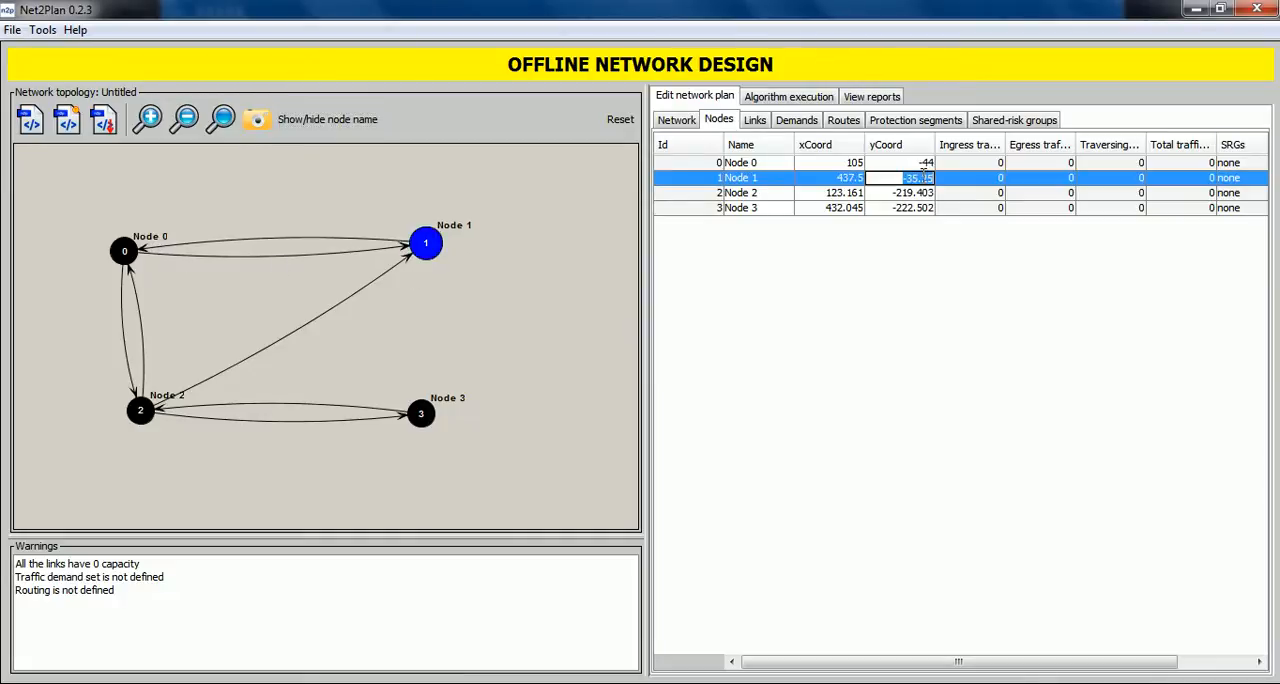
{"action": "type", "text": "-44"}
{"action": "key", "text": "Return"}
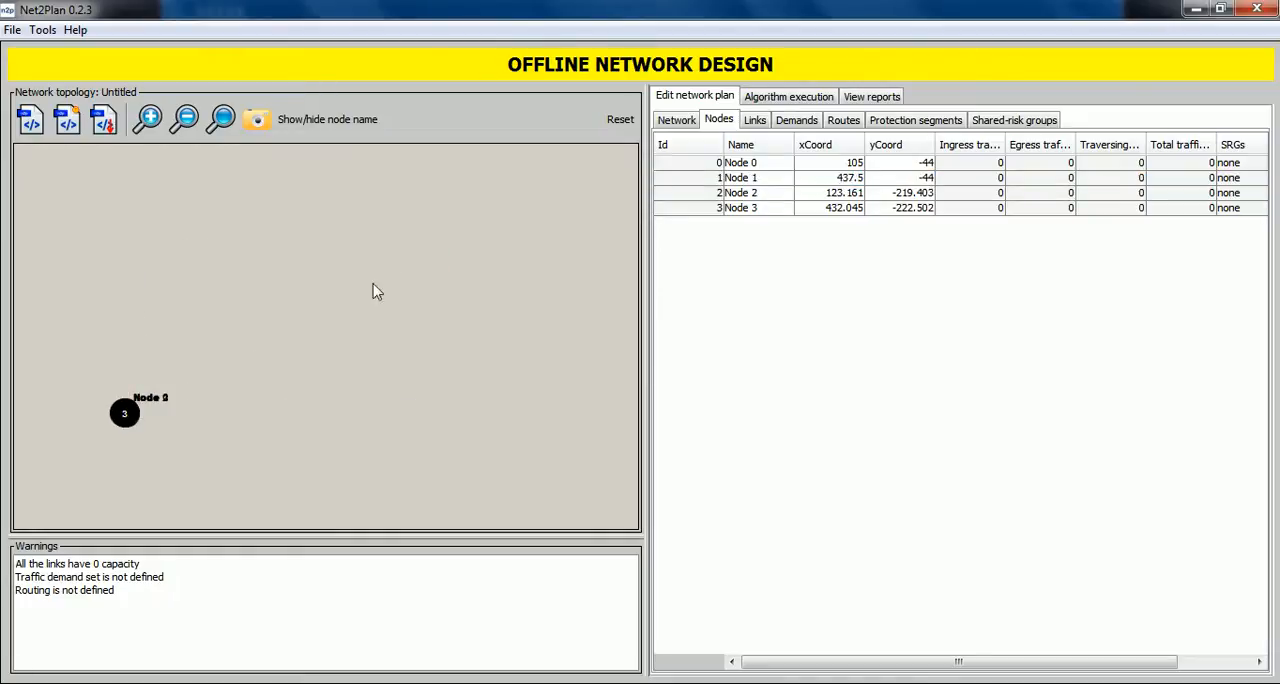
{"action": "left_click", "coordinate": [223, 120]}
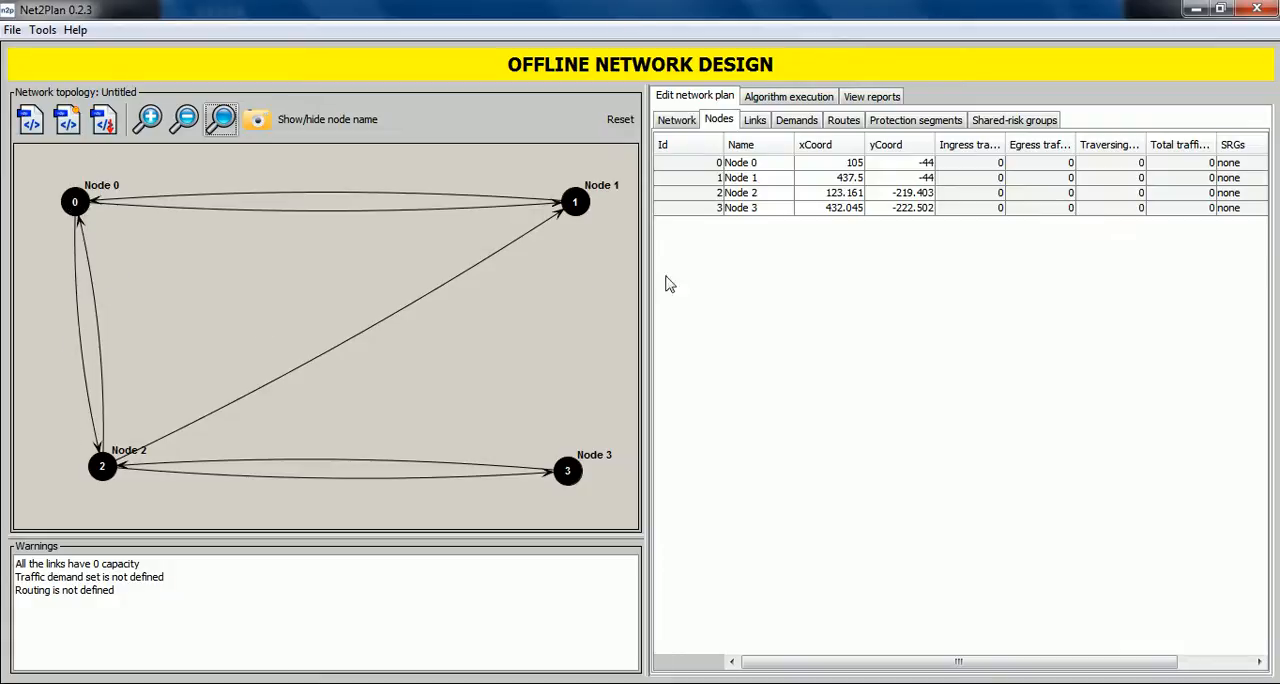
Set Node 2's xCoord to 105 so it lines up vertically with Node 0.
{"action": "double_click", "coordinate": [836, 193]}
{"action": "type", "text": "105"}
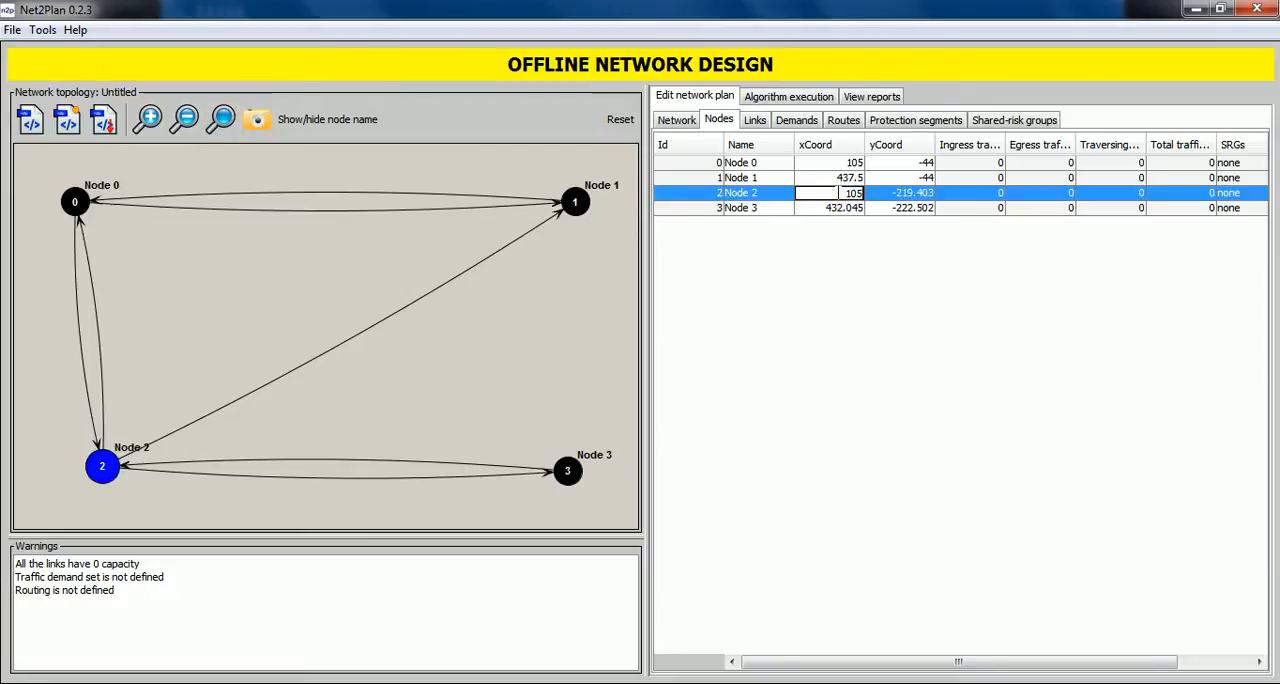
{"action": "key", "text": "Return"}
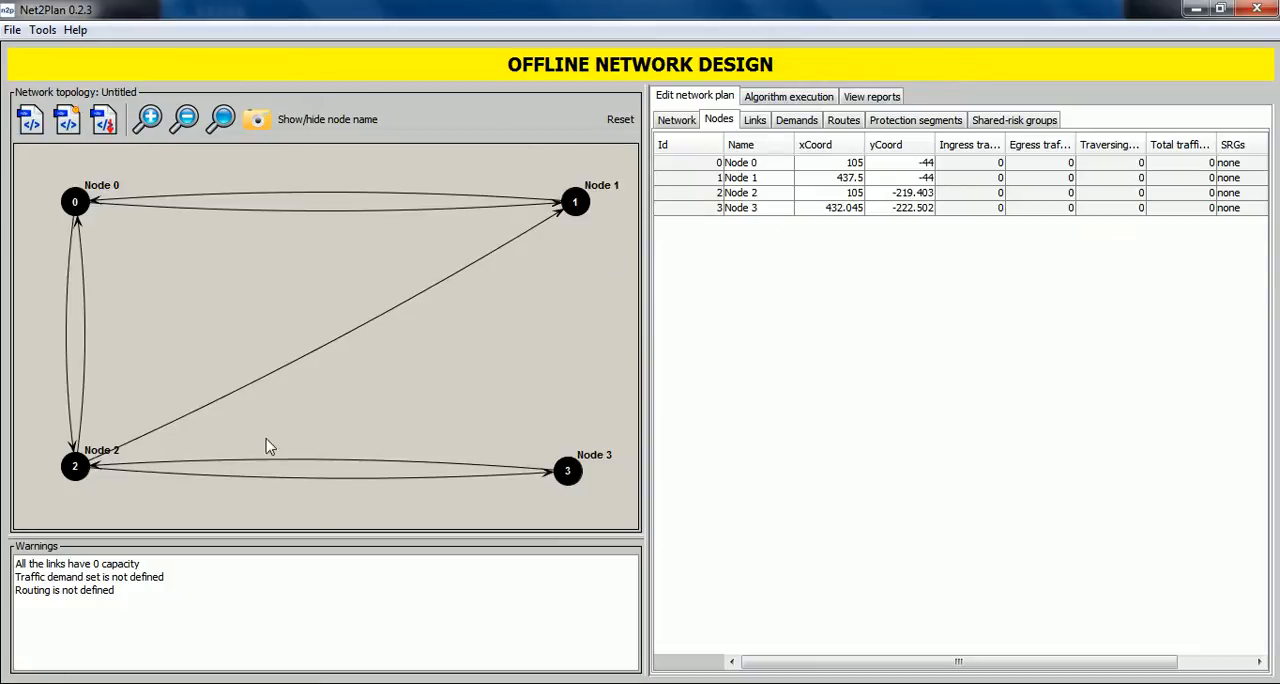
Set Node 3's yCoord to -219 and fit the whole topology in view.
{"action": "left_click", "coordinate": [906, 208]}
{"action": "left_click", "coordinate": [906, 208]}
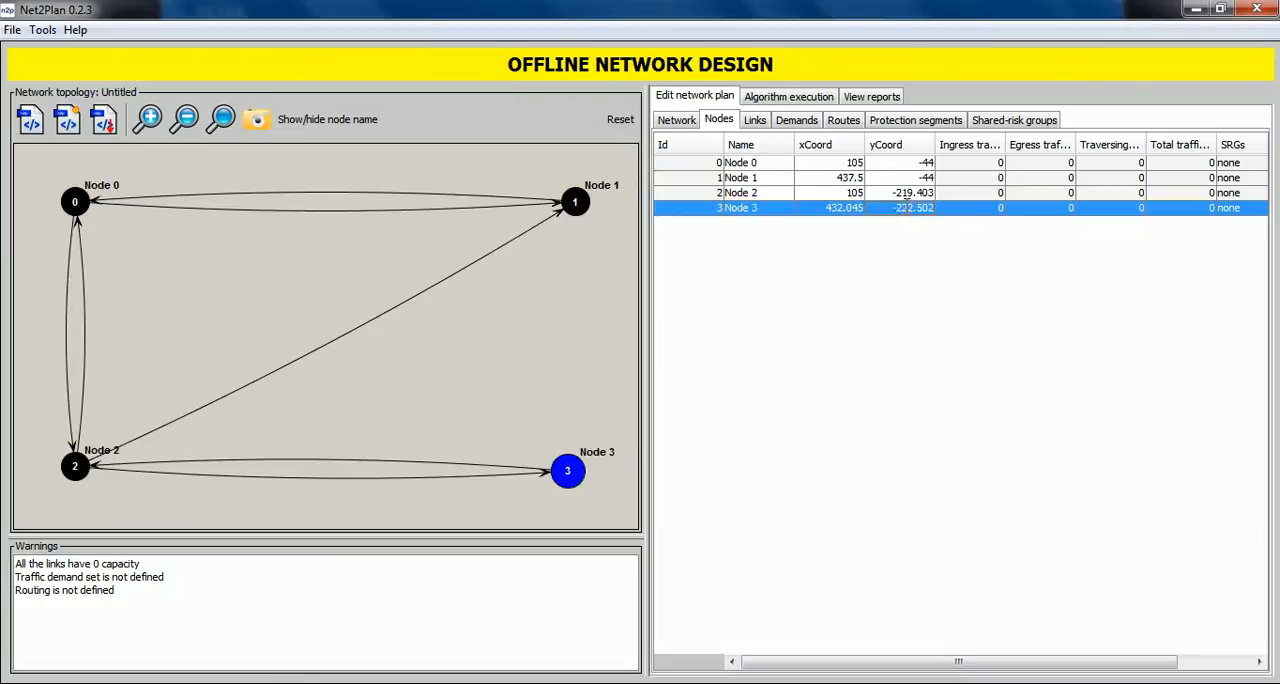
{"action": "type", "text": "-219"}
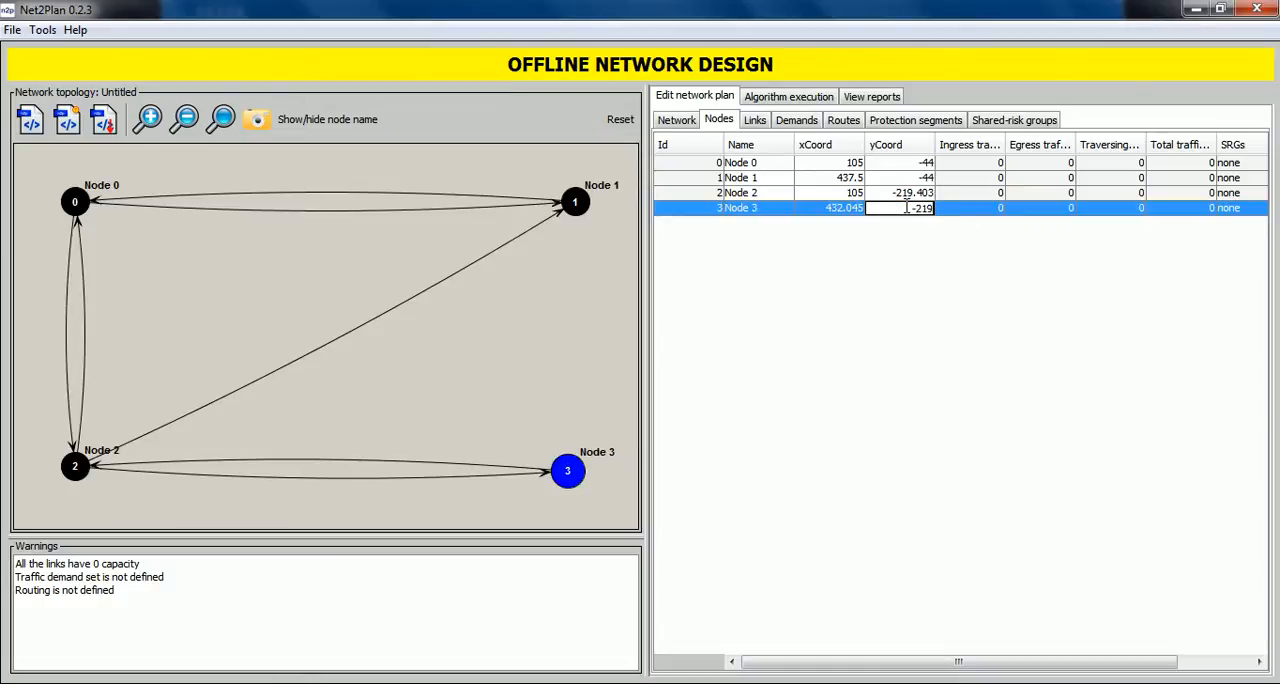
{"action": "key", "text": "Return"}
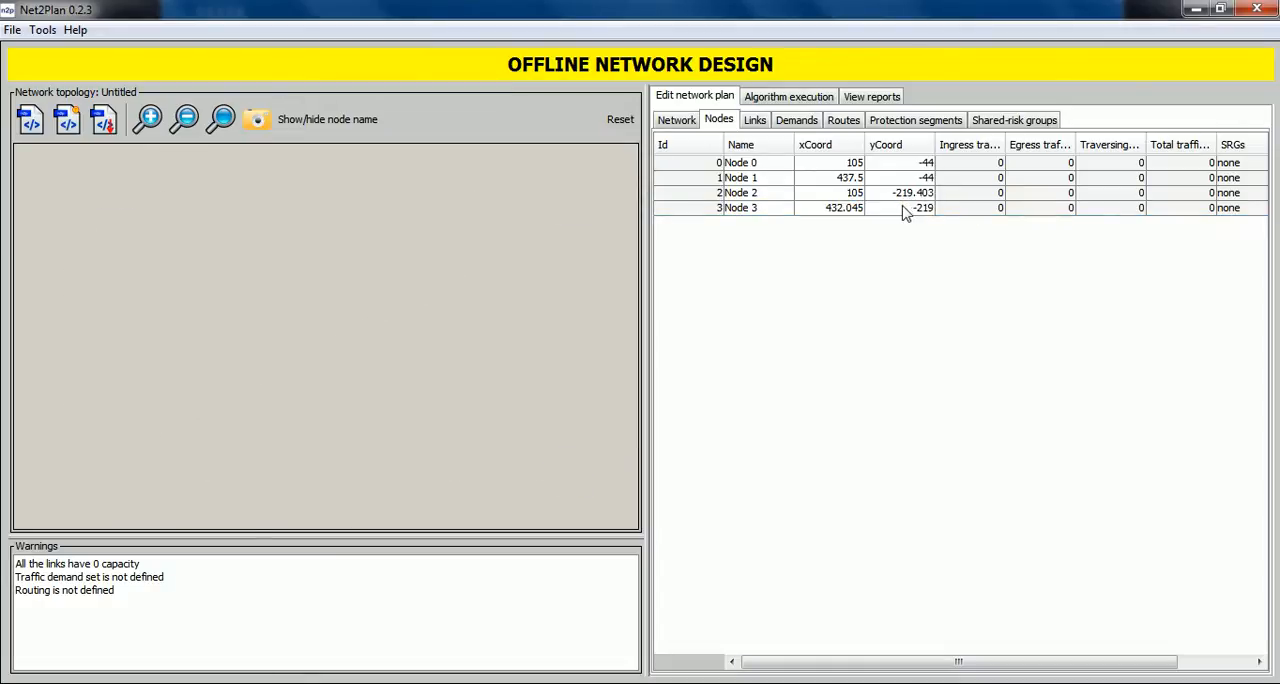
{"action": "left_click", "coordinate": [224, 128]}
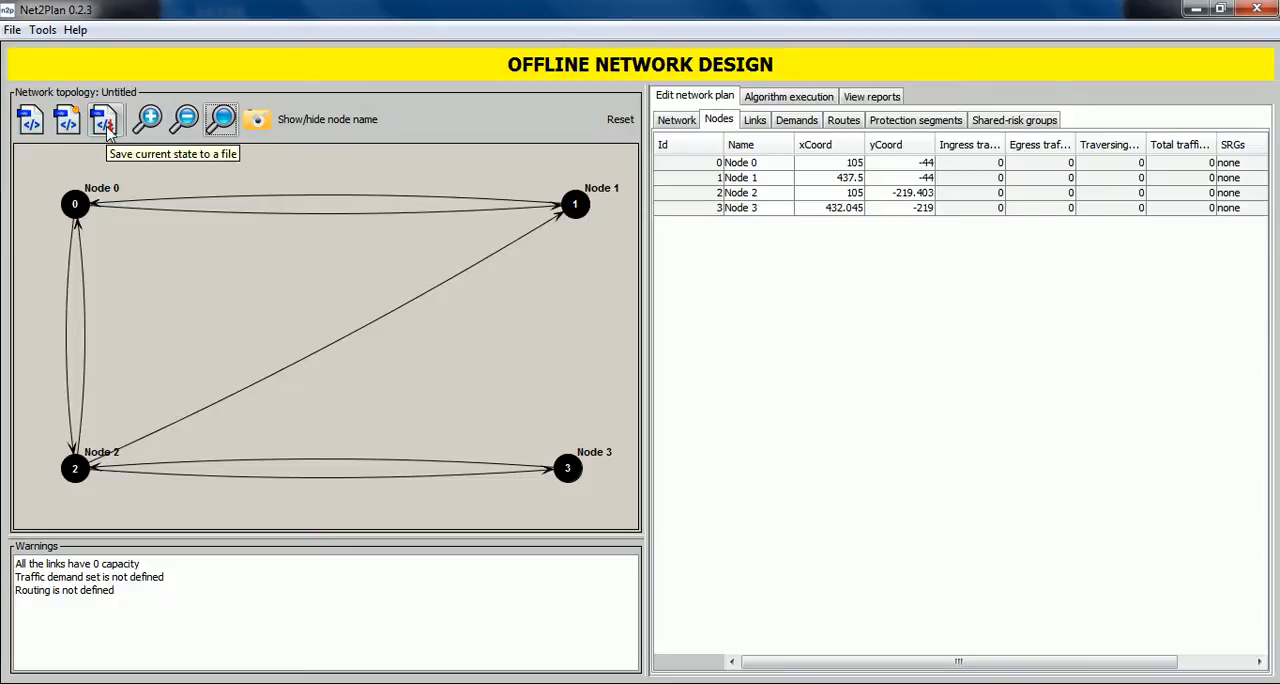
Save the current design in the data folder as a Net2Plan file (*.n2p) named example.
{"action": "left_click", "coordinate": [106, 128]}
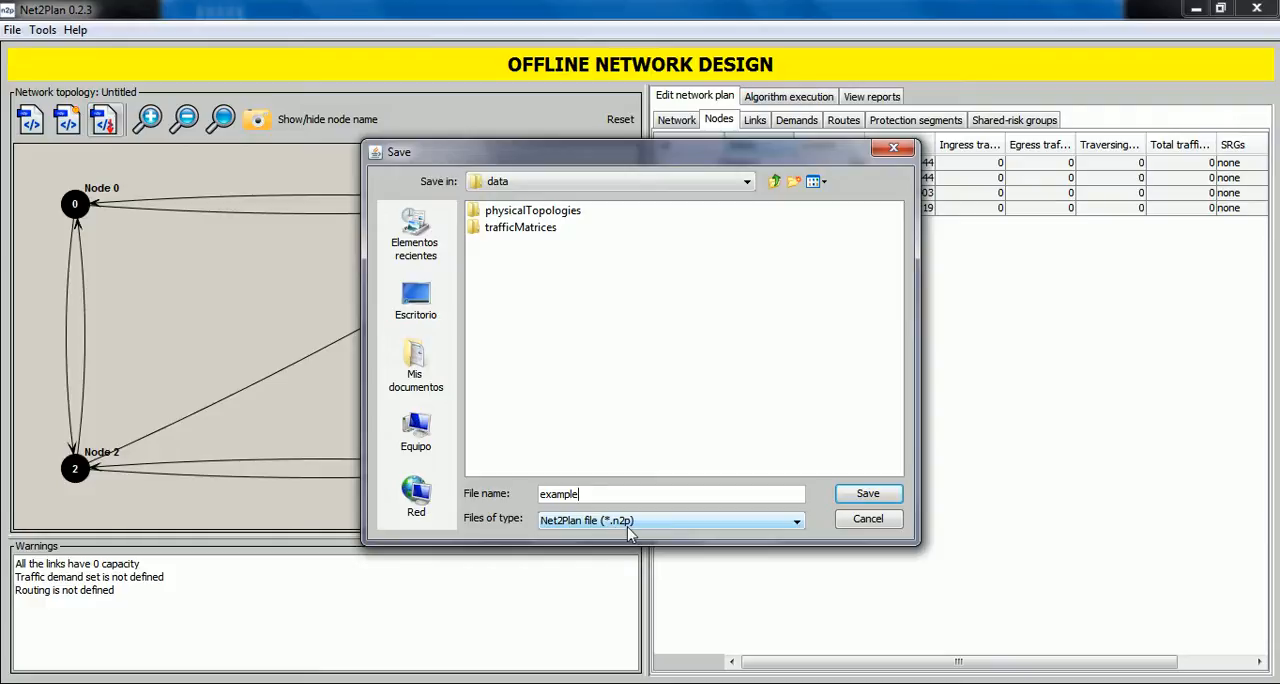
{"action": "left_click", "coordinate": [862, 494]}
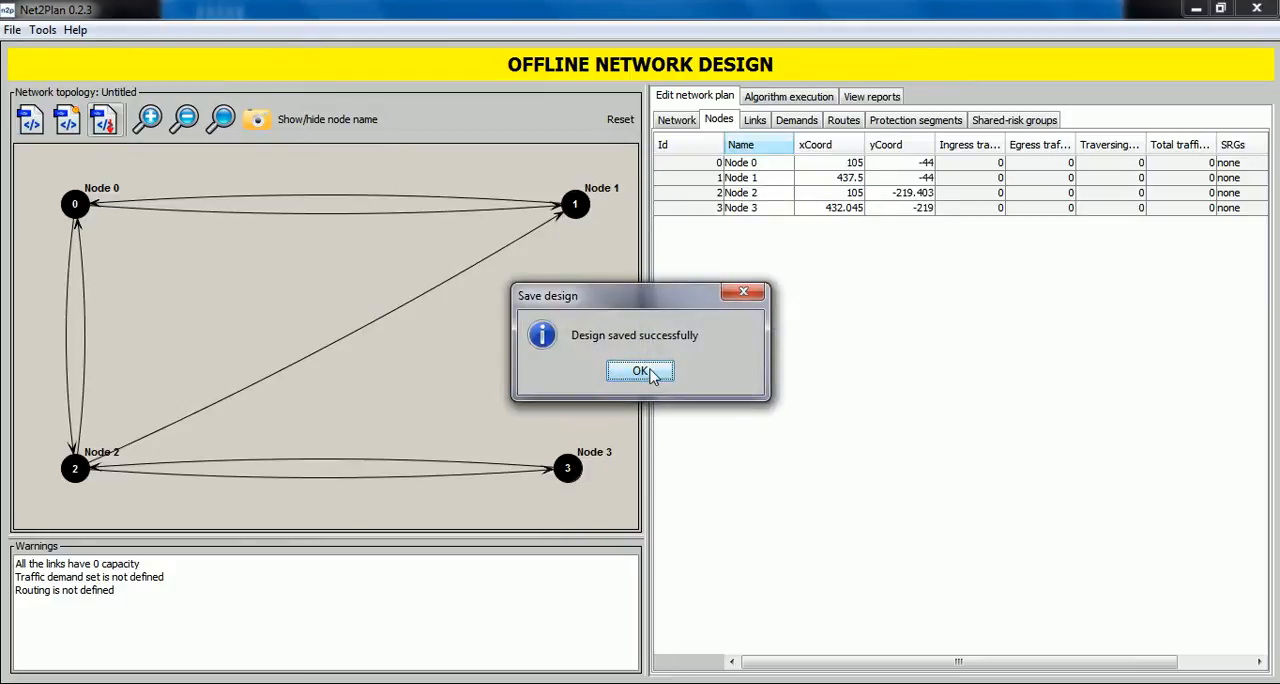
Load the network design example5nodes.n2p from the physicalTopologies folder.
{"action": "left_click", "coordinate": [640, 371]}
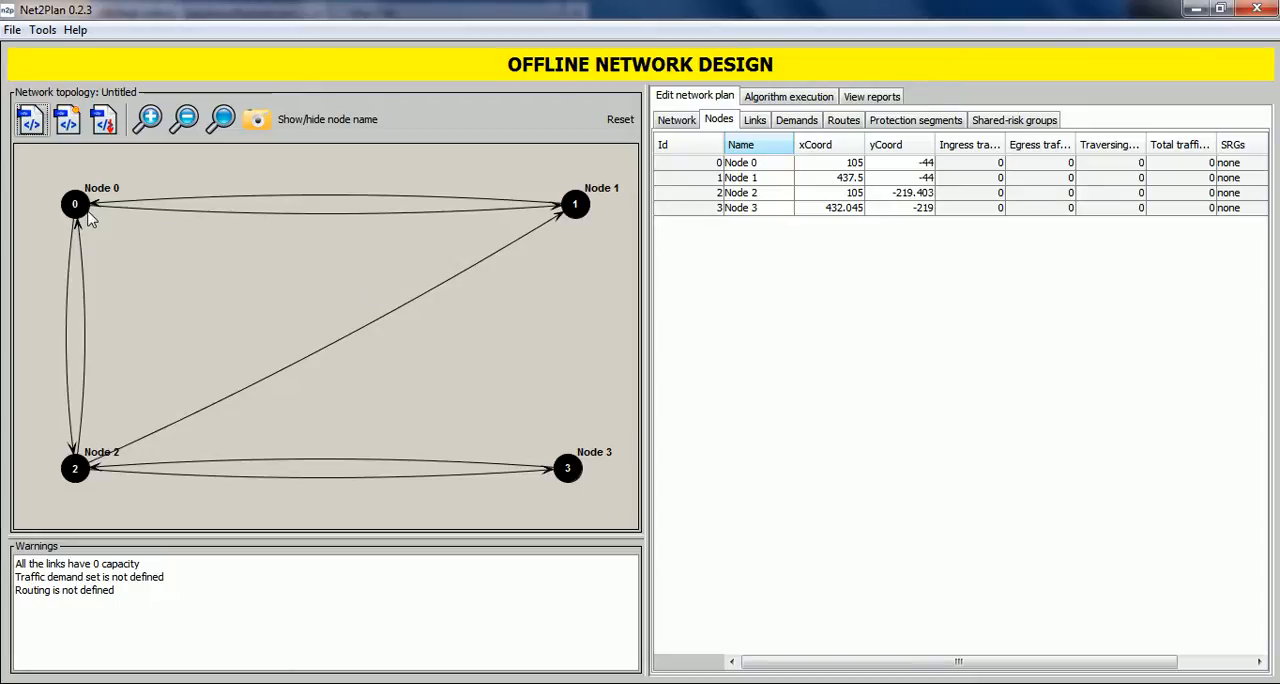
{"action": "left_click", "coordinate": [30, 121]}
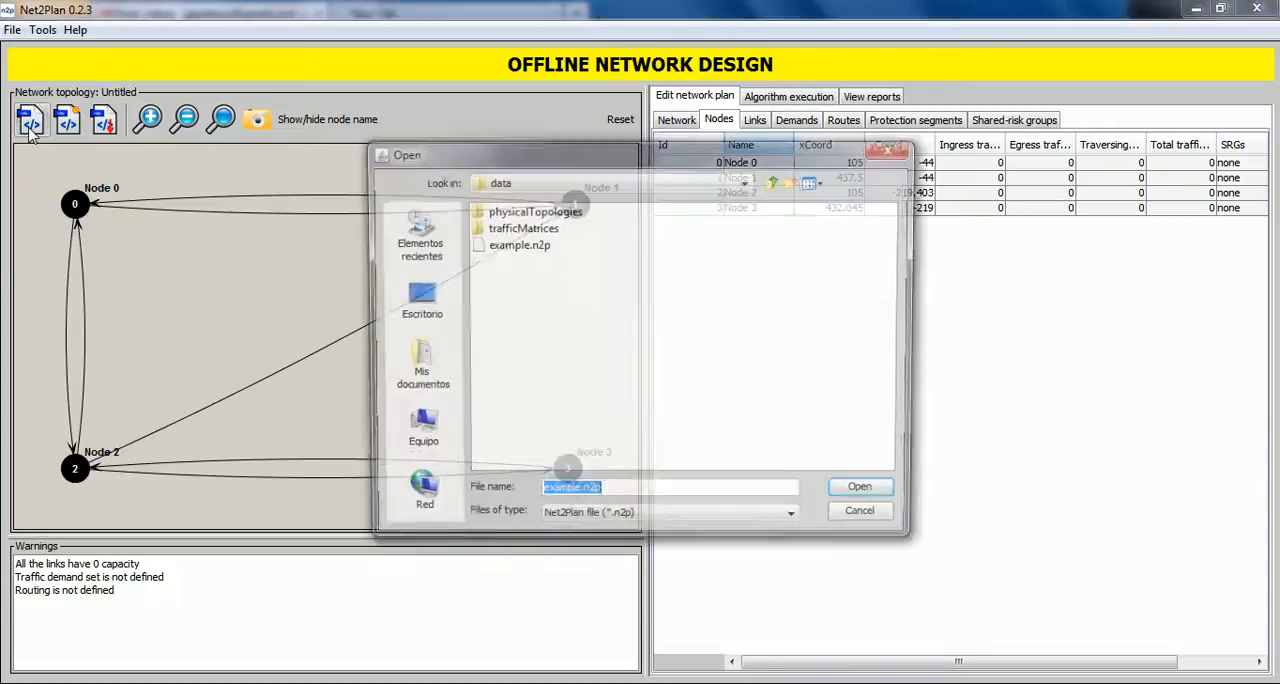
{"action": "double_click", "coordinate": [532, 211]}
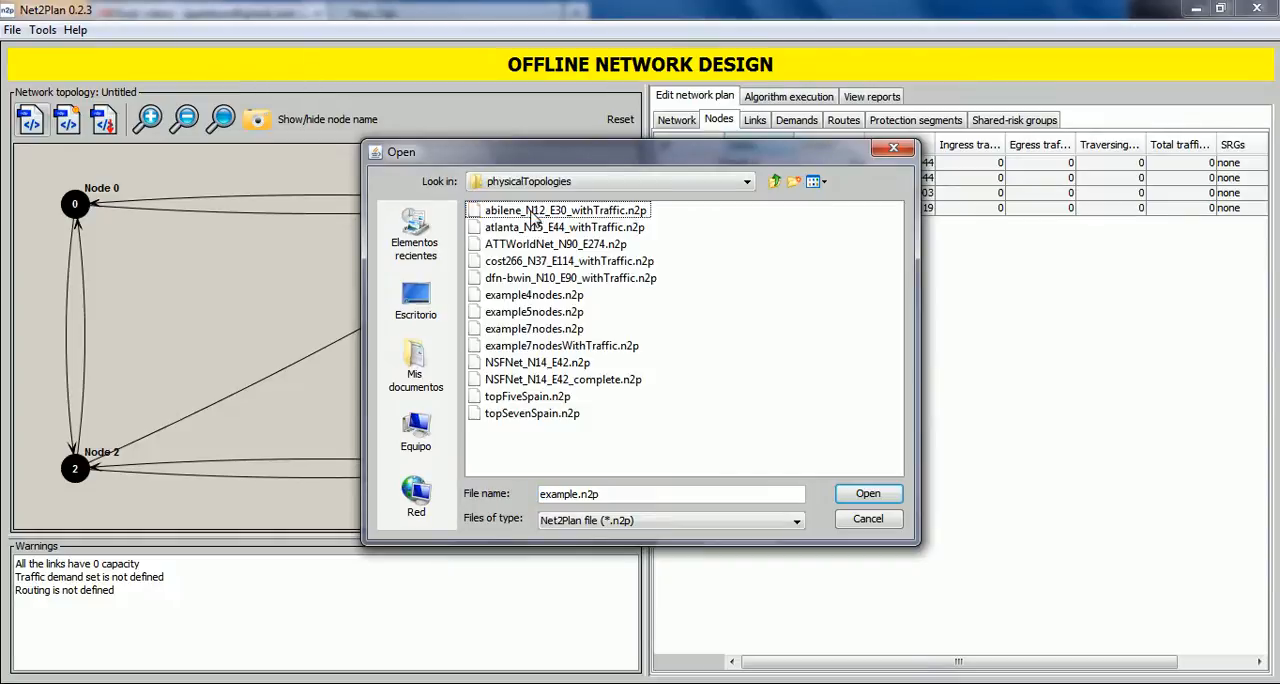
{"action": "double_click", "coordinate": [533, 312]}
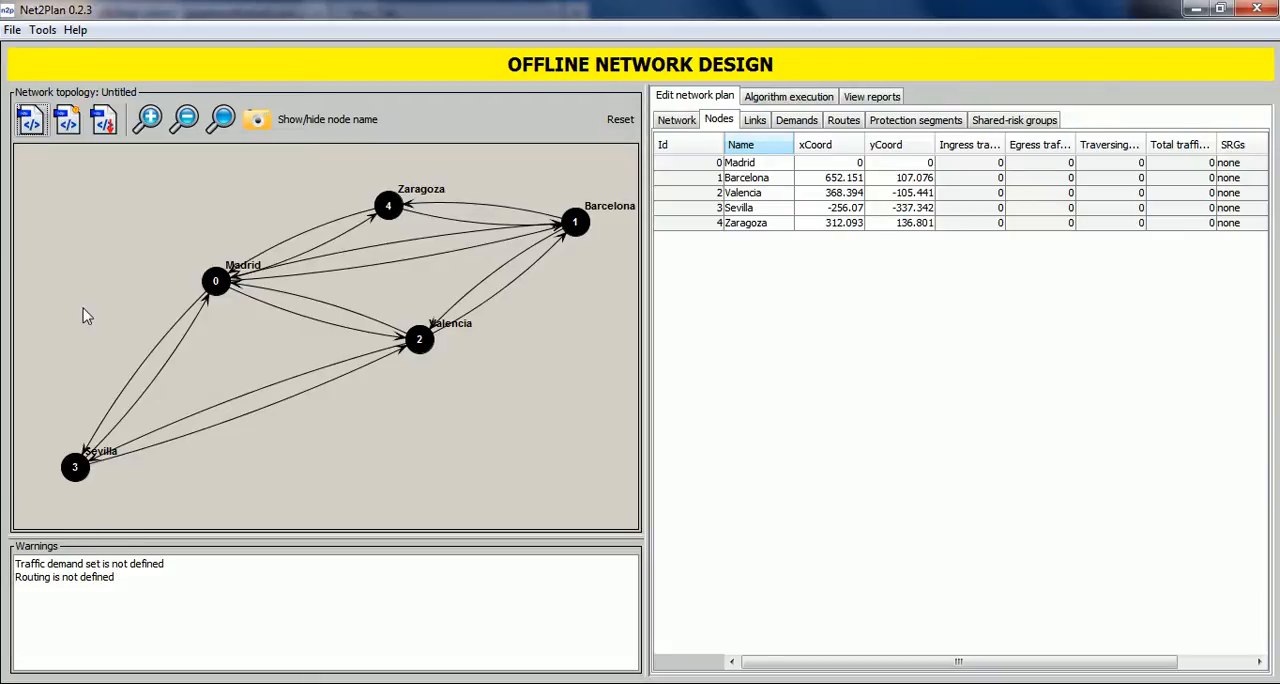
Load the traffic demand set tm5nodes.n2p from the trafficMatrices folder into the current design.
{"action": "left_click", "coordinate": [68, 122]}
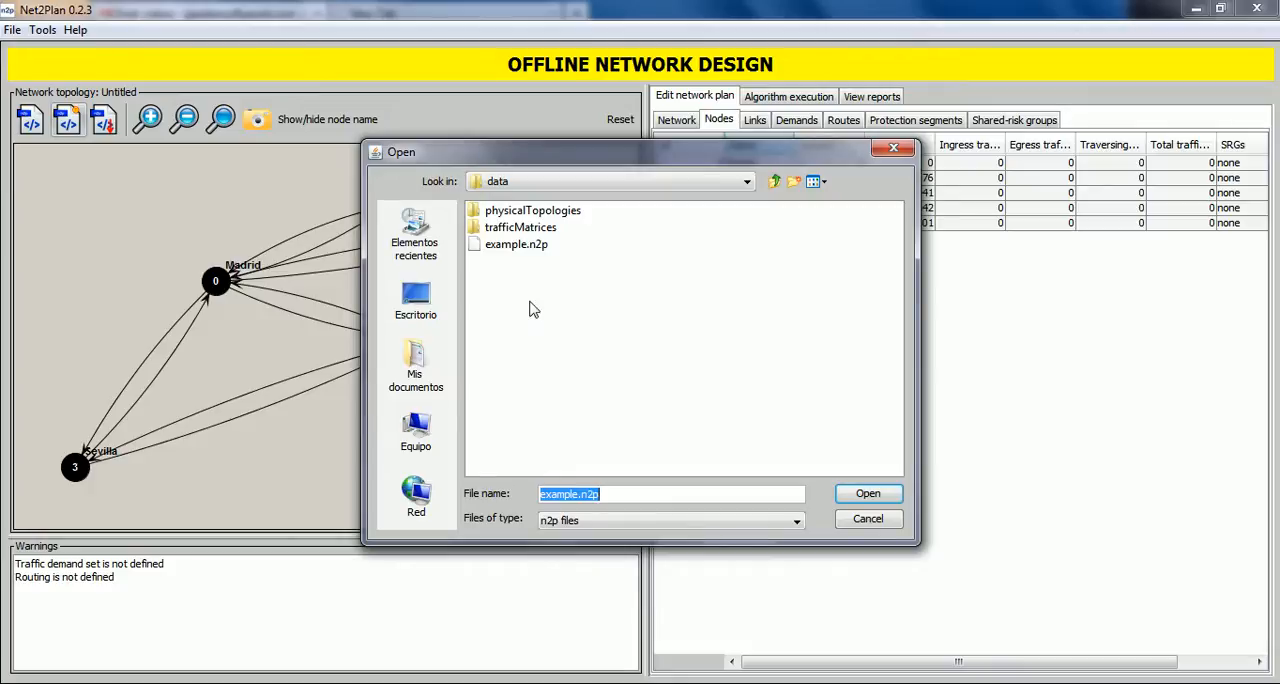
{"action": "double_click", "coordinate": [524, 230]}
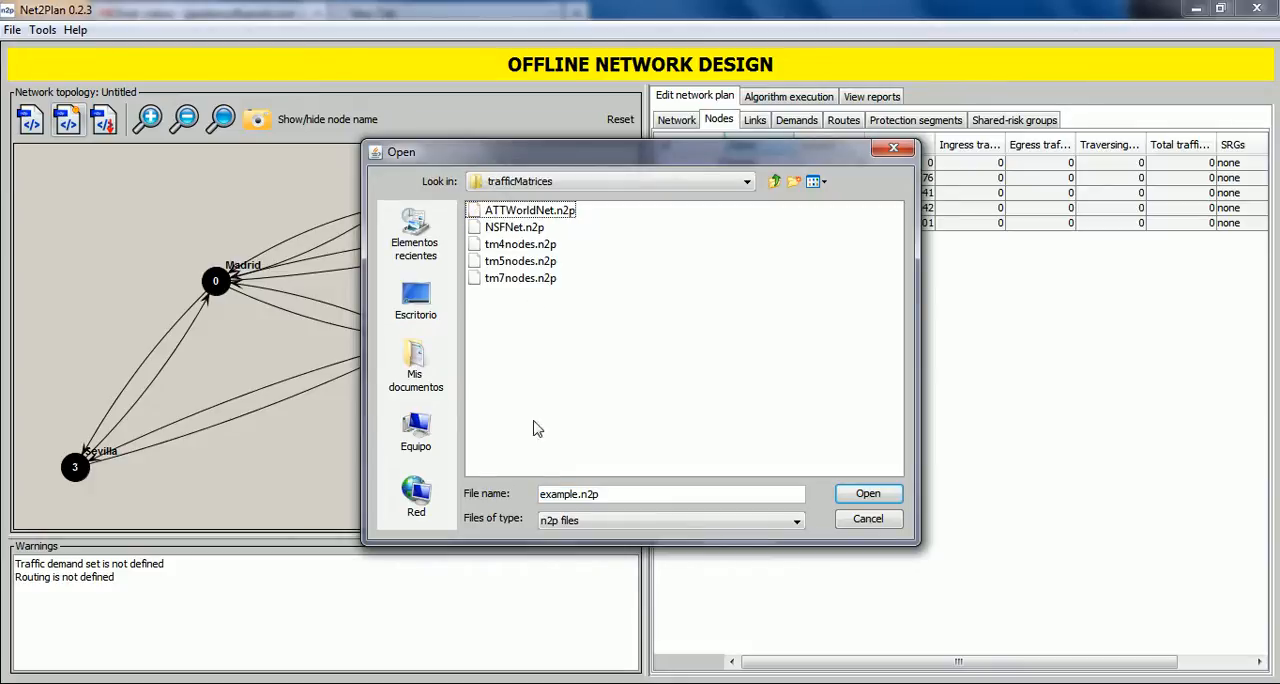
{"action": "left_click", "coordinate": [504, 263]}
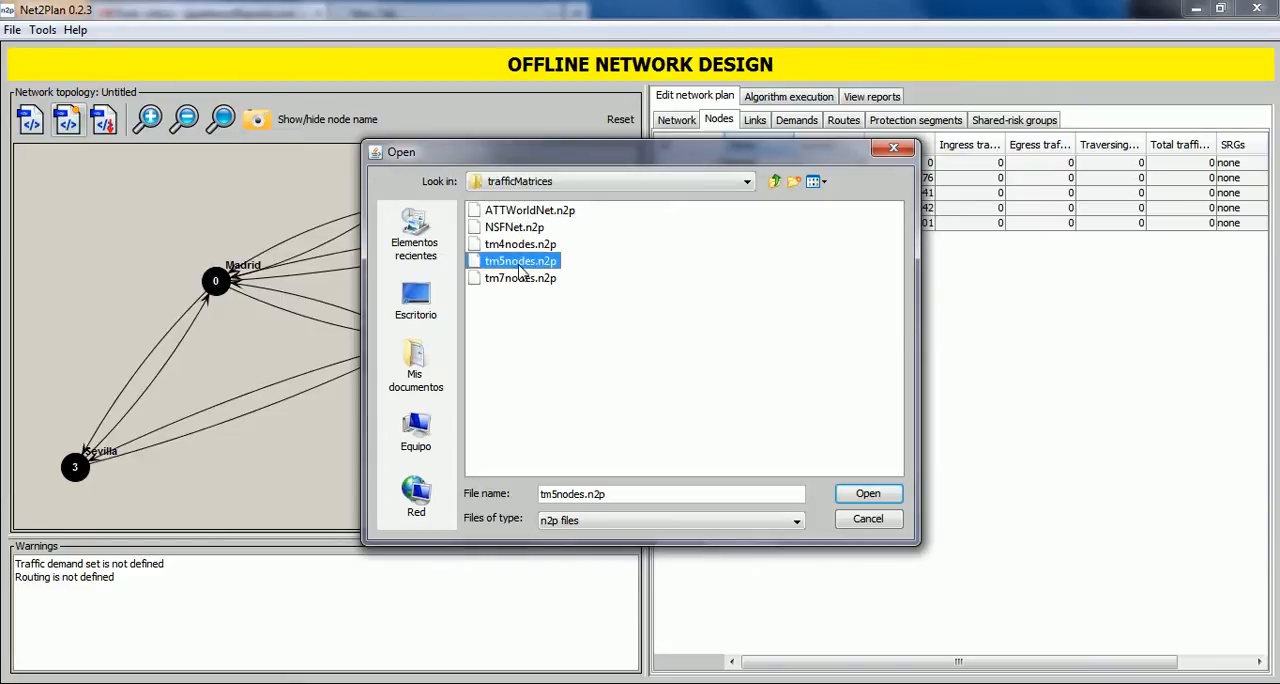
{"action": "left_click", "coordinate": [518, 262]}
{"action": "left_click", "coordinate": [858, 494]}
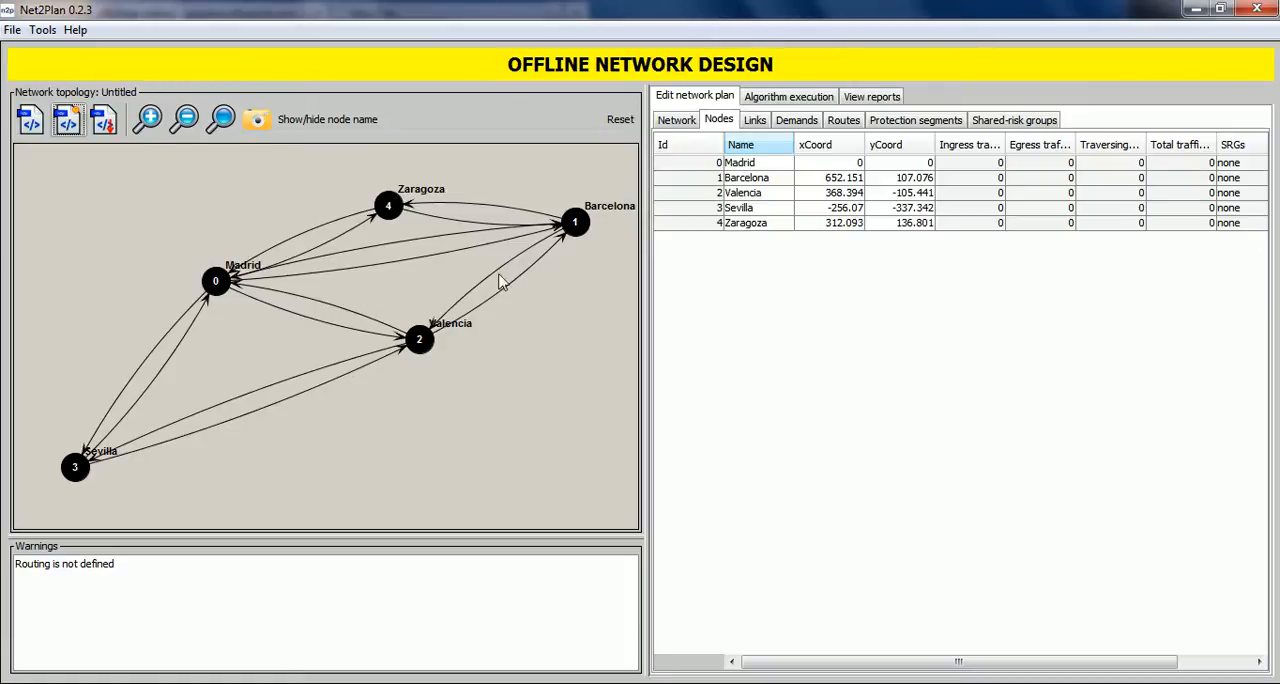
Examine the network-level metrics for topology and link capacities, traffic, routing and resilience.
{"action": "left_click", "coordinate": [687, 128]}
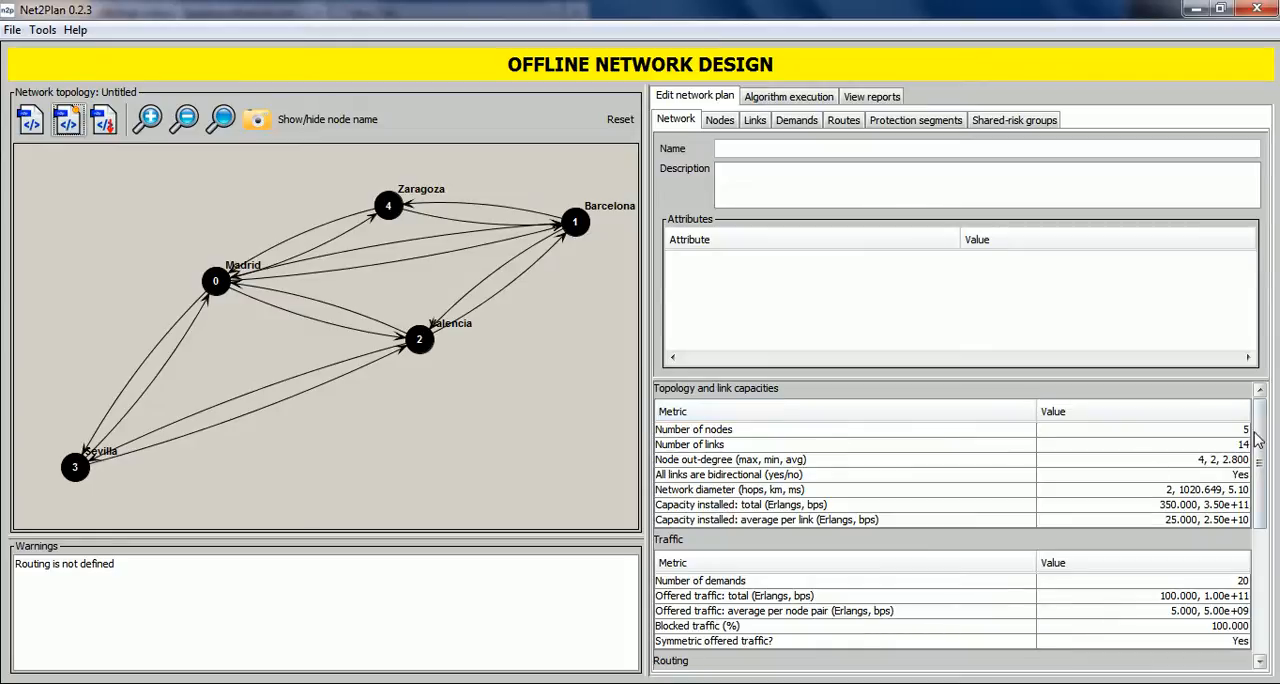
{"action": "scroll", "coordinate": [1265, 435], "scroll_direction": "down", "scroll_amount": 3}
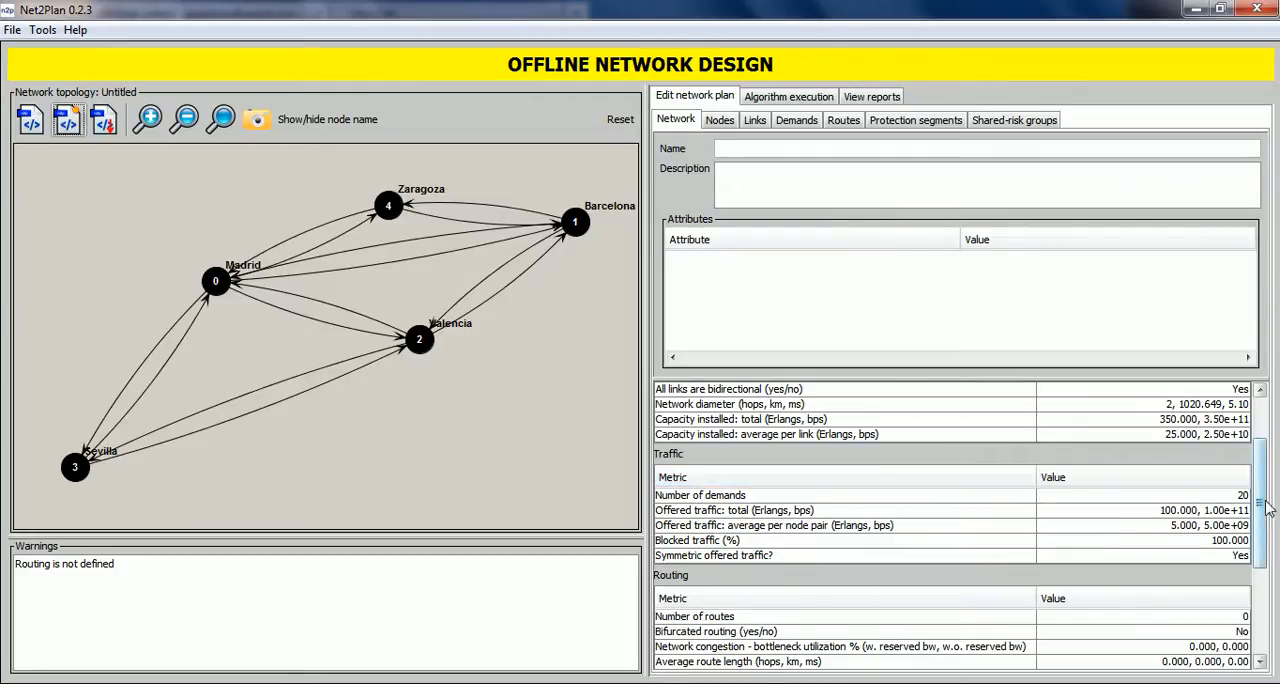
{"action": "scroll", "coordinate": [1268, 510], "scroll_direction": "down", "scroll_amount": 1}
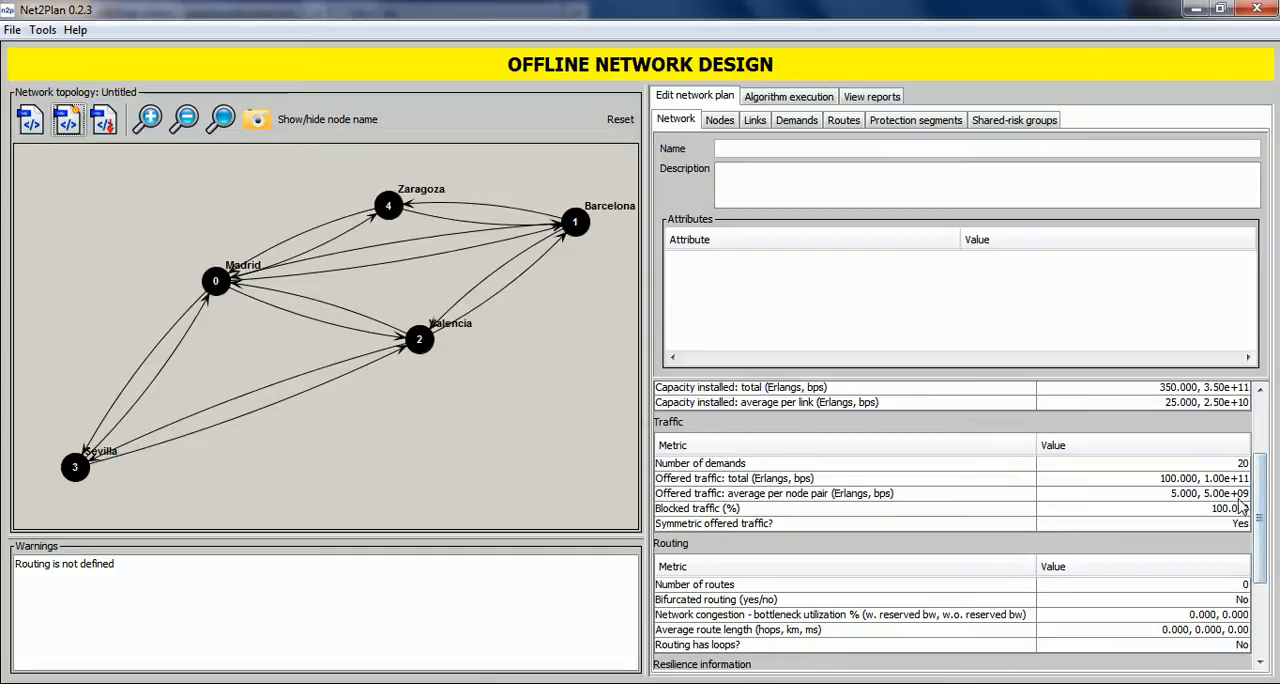
{"action": "scroll", "coordinate": [1263, 490], "scroll_direction": "down", "scroll_amount": 1}
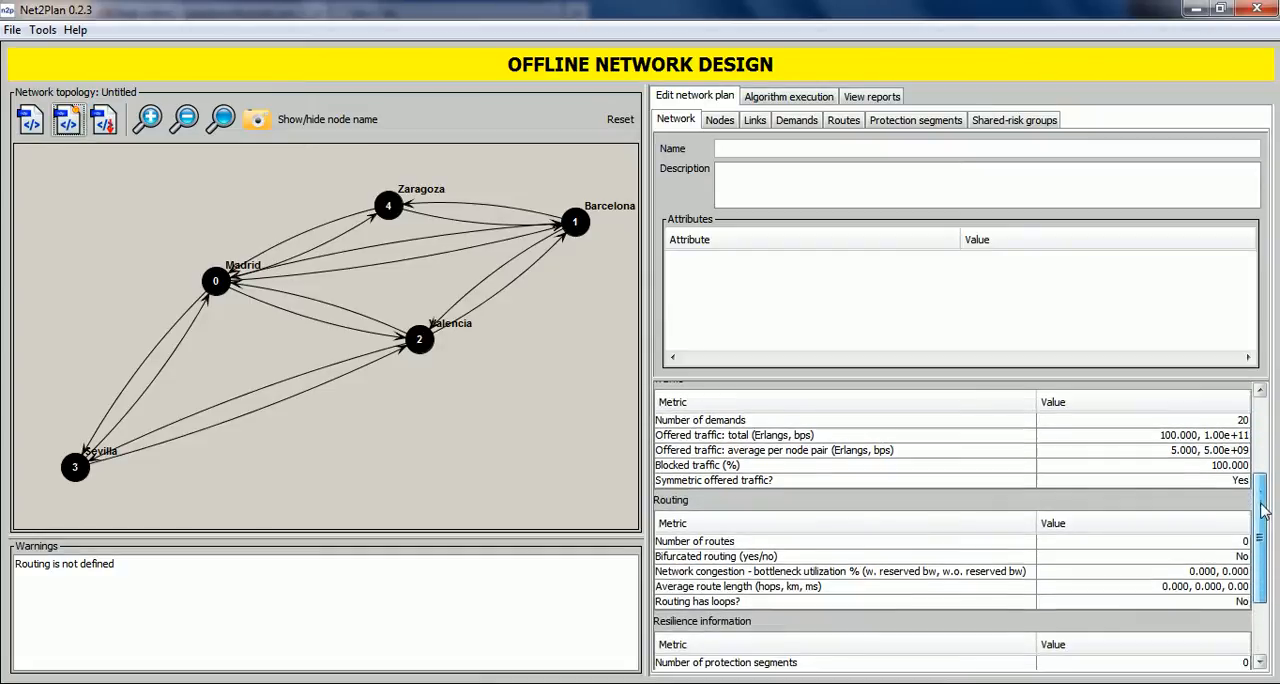
{"action": "left_click", "coordinate": [680, 526]}
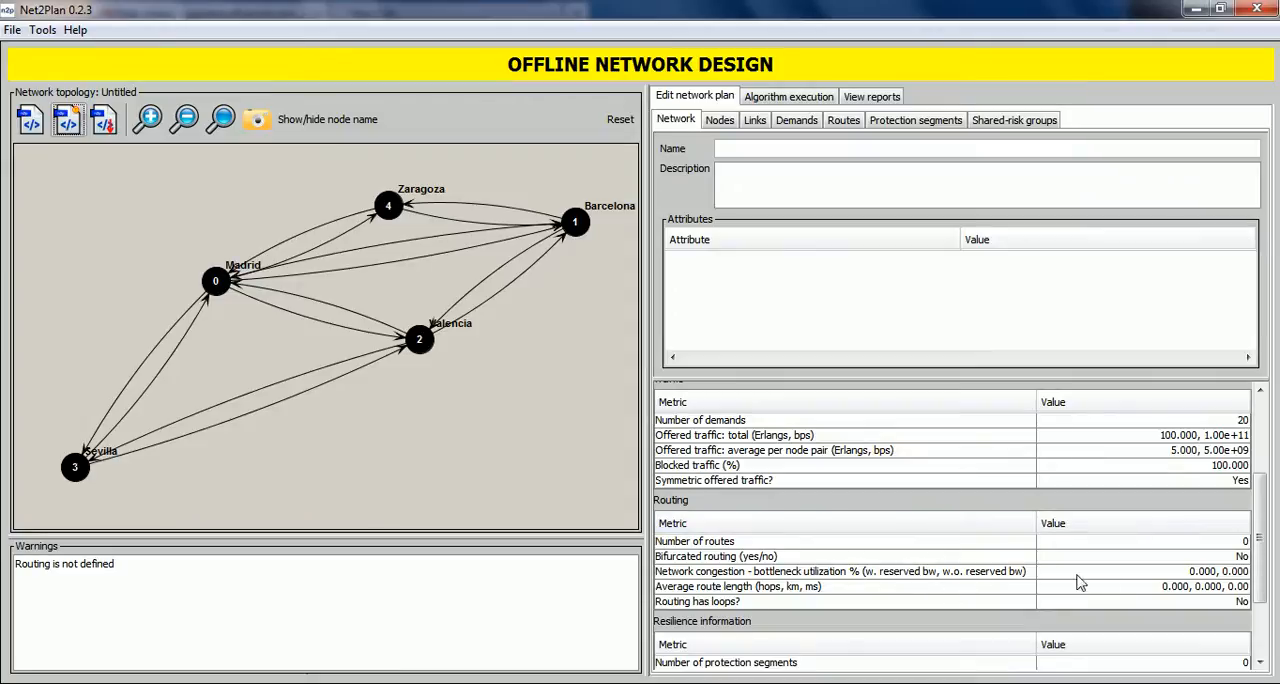
{"action": "scroll", "coordinate": [1258, 505], "scroll_direction": "up", "scroll_amount": 2}
{"action": "scroll", "coordinate": [1258, 505], "scroll_direction": "up", "scroll_amount": 3}
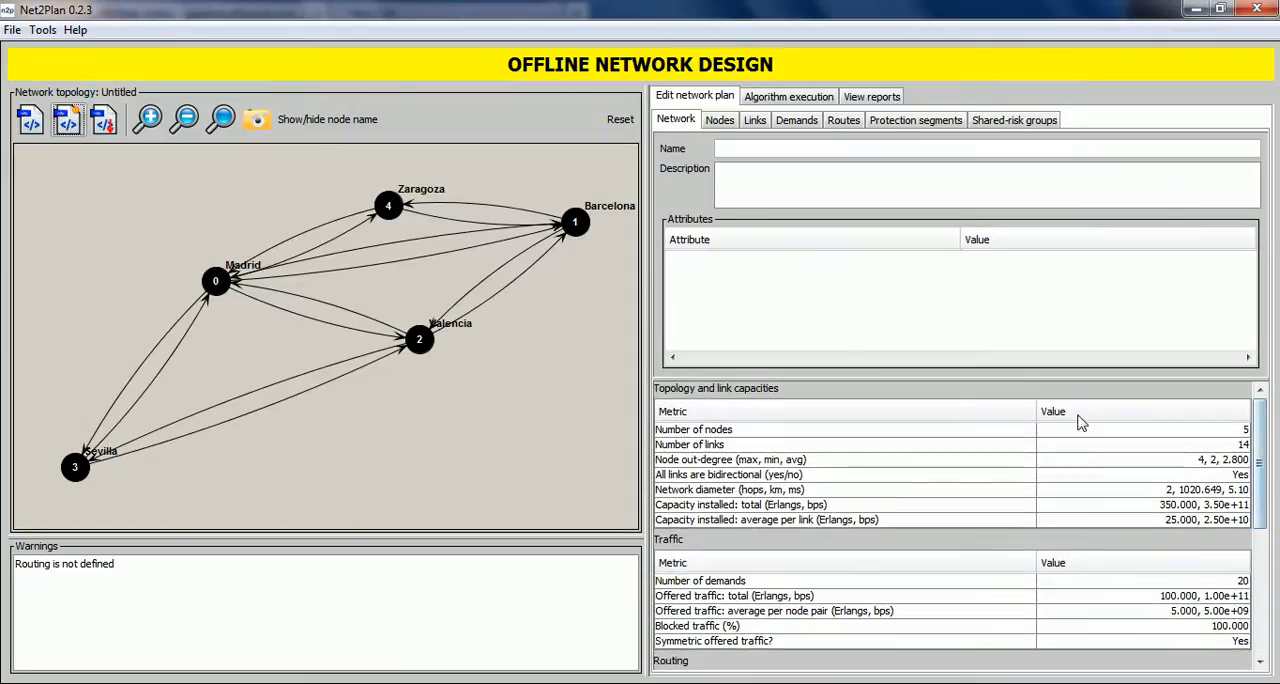
Set the population attribute of the Zaragoza node to 700000.
{"action": "left_click", "coordinate": [718, 121]}
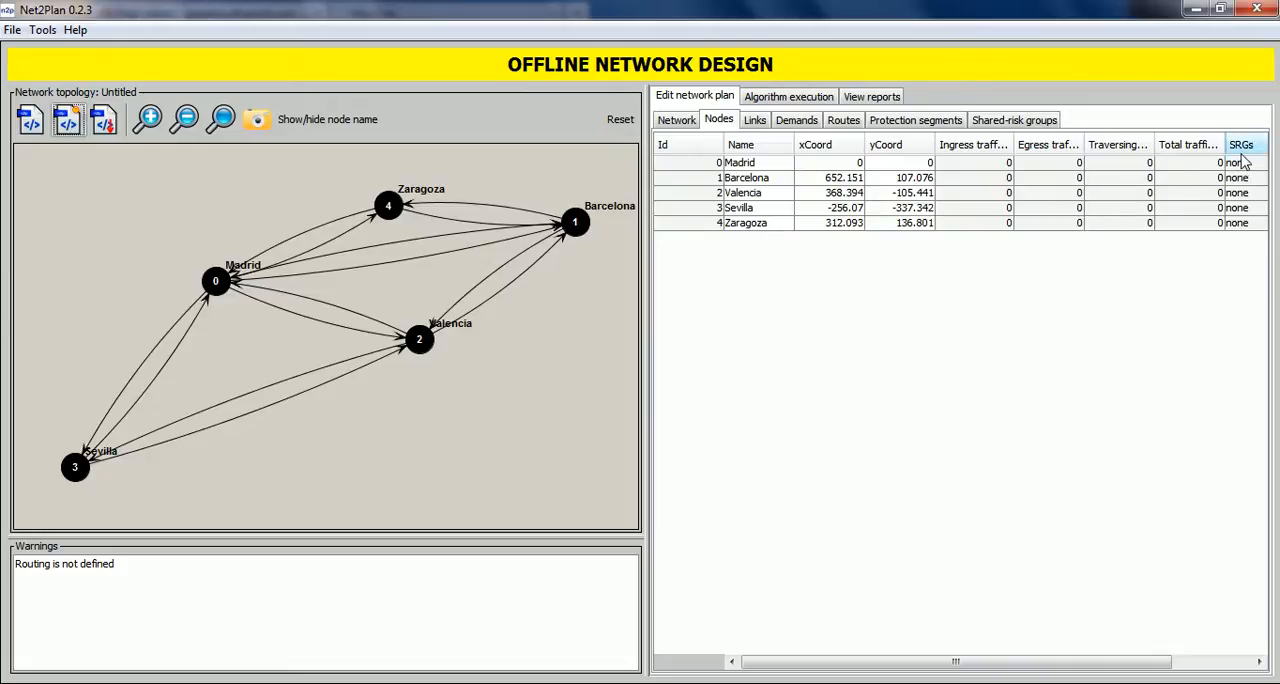
{"action": "left_click_drag", "start_coordinate": [1077, 660], "coordinate": [1185, 667]}
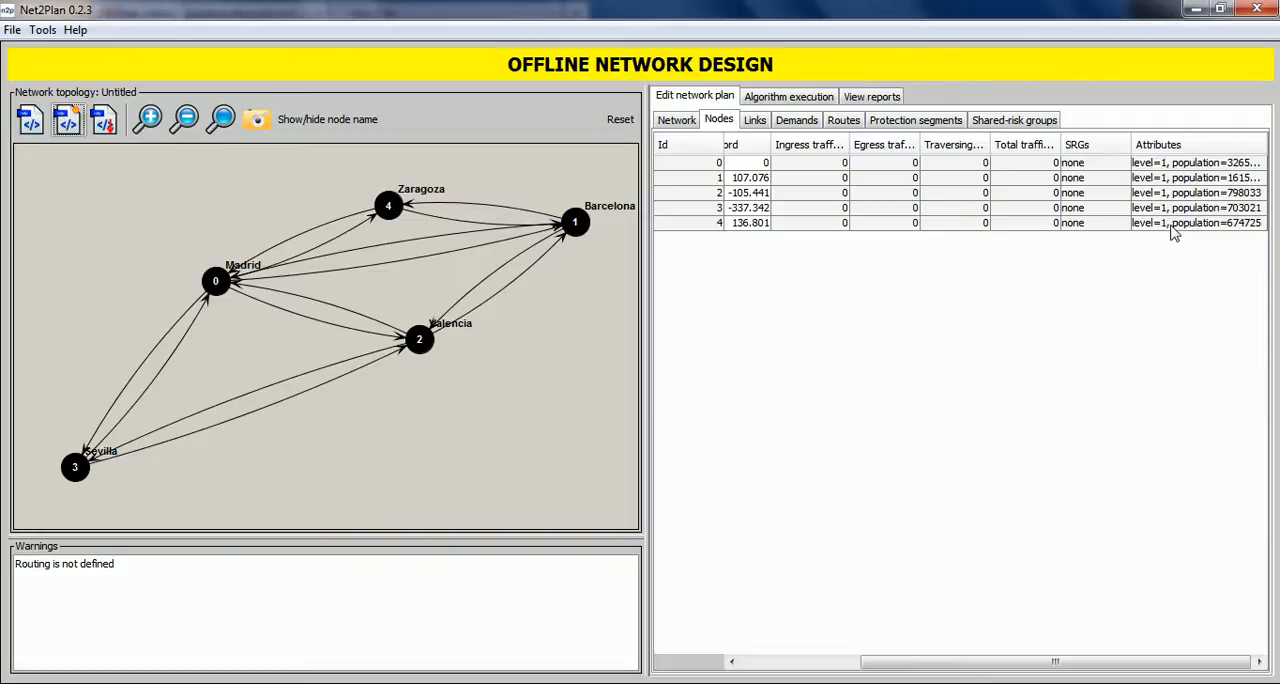
{"action": "left_click", "coordinate": [1170, 225]}
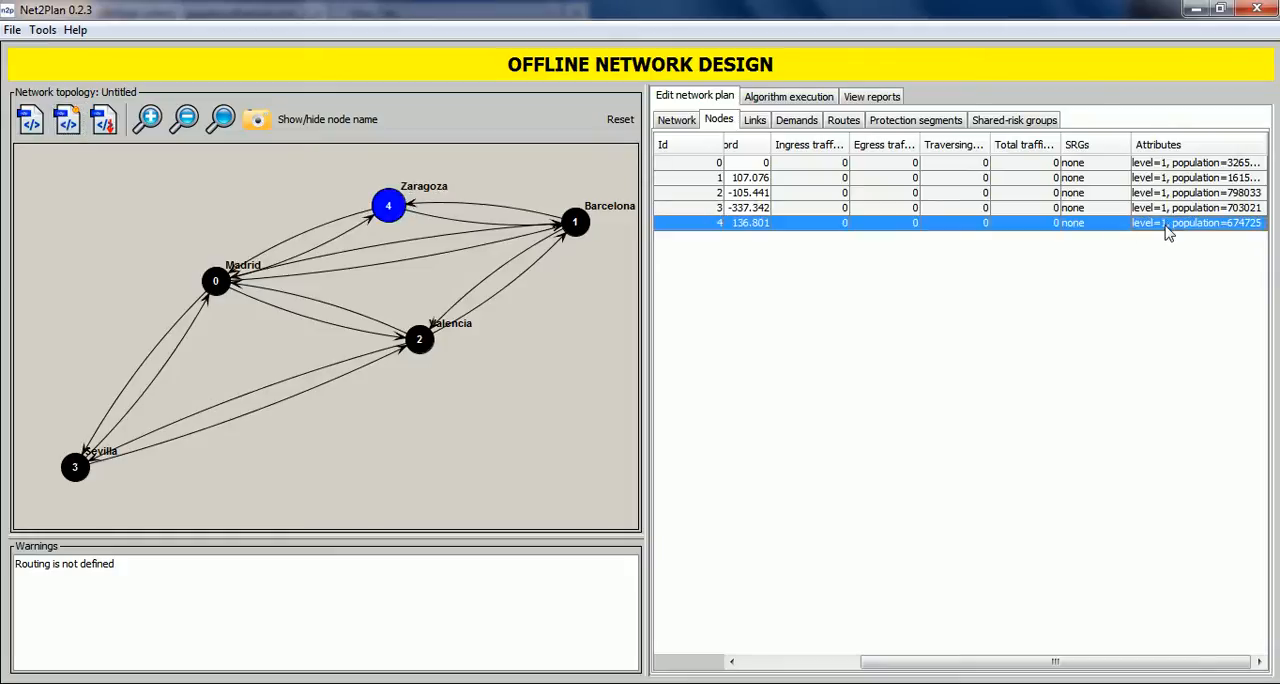
{"action": "right_click", "coordinate": [1170, 232]}
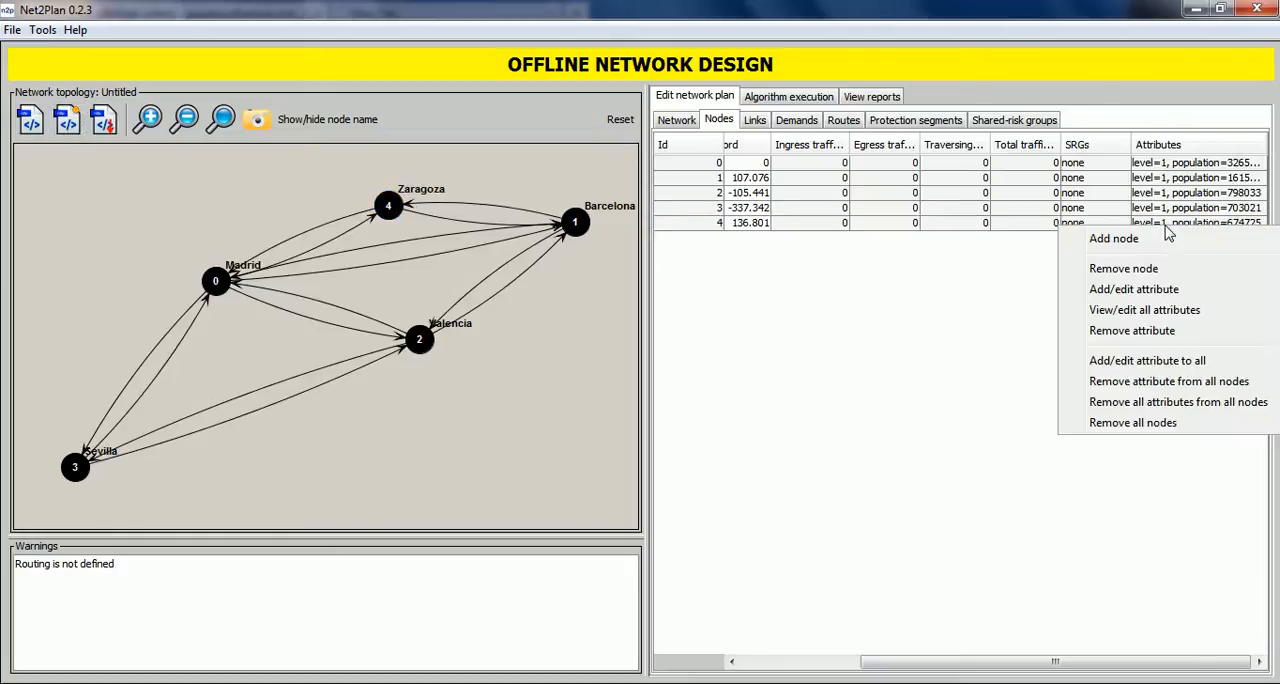
{"action": "left_click", "coordinate": [1137, 298]}
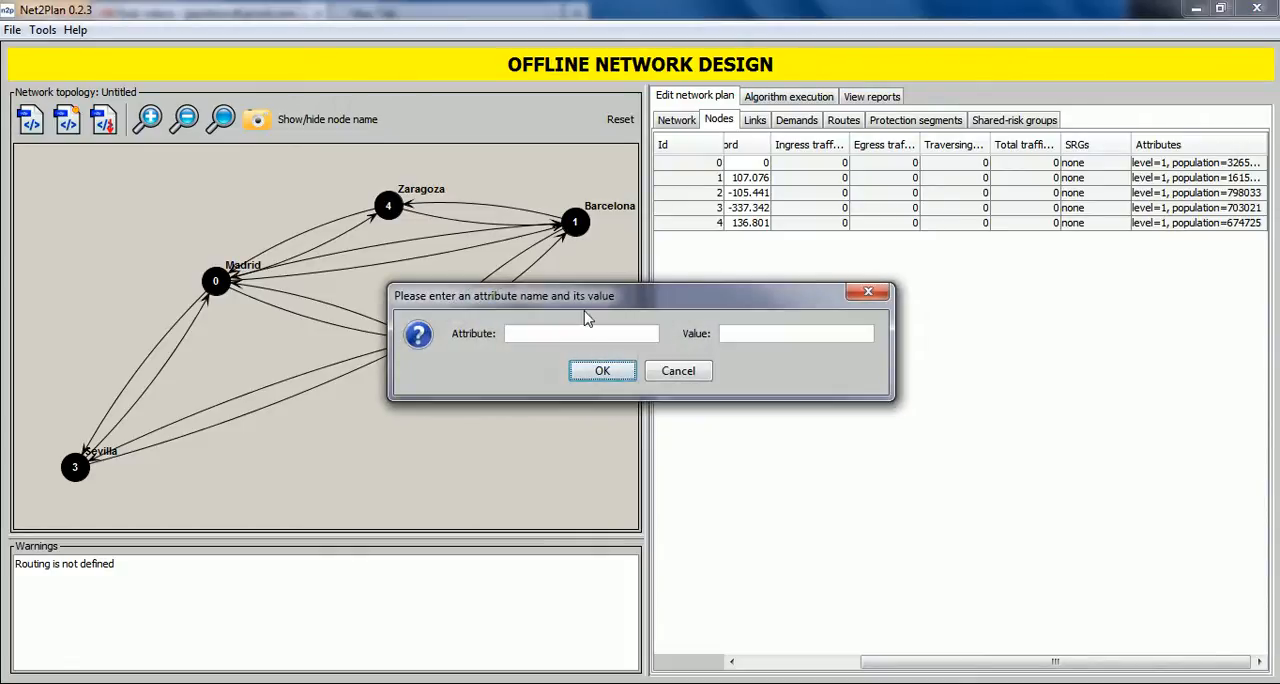
{"action": "type", "text": "popu"}
{"action": "type", "text": "700000"}
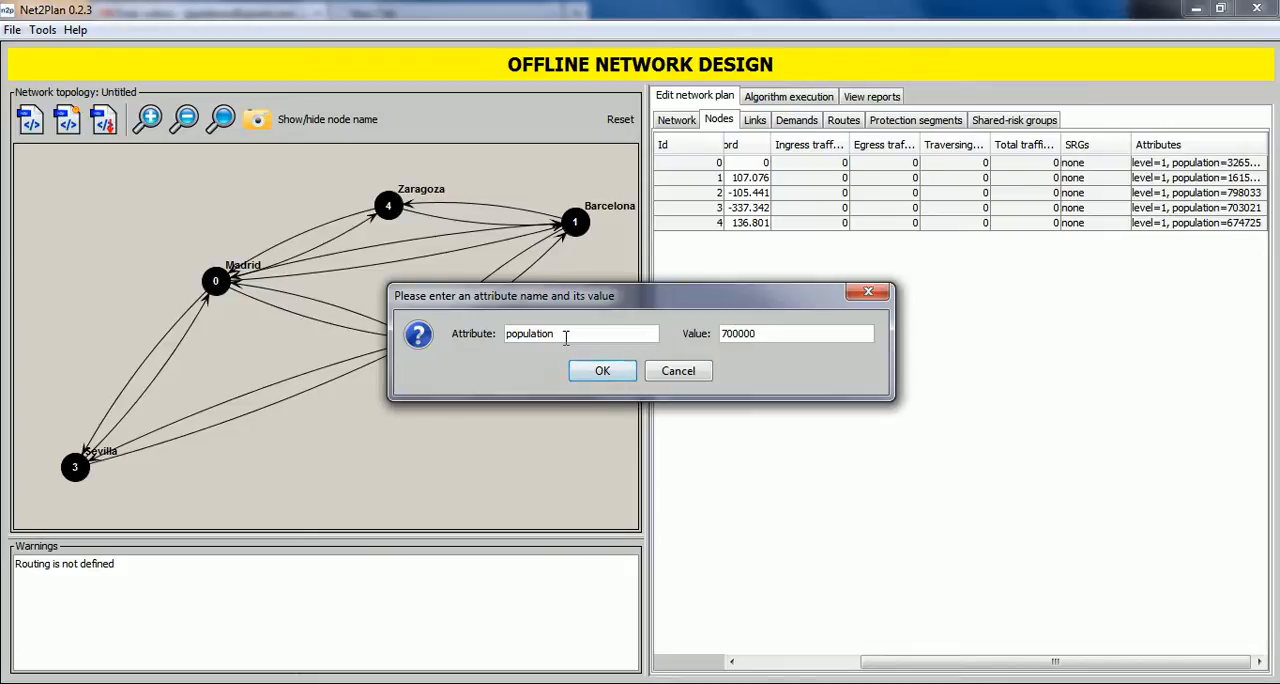
{"action": "left_click", "coordinate": [615, 373]}
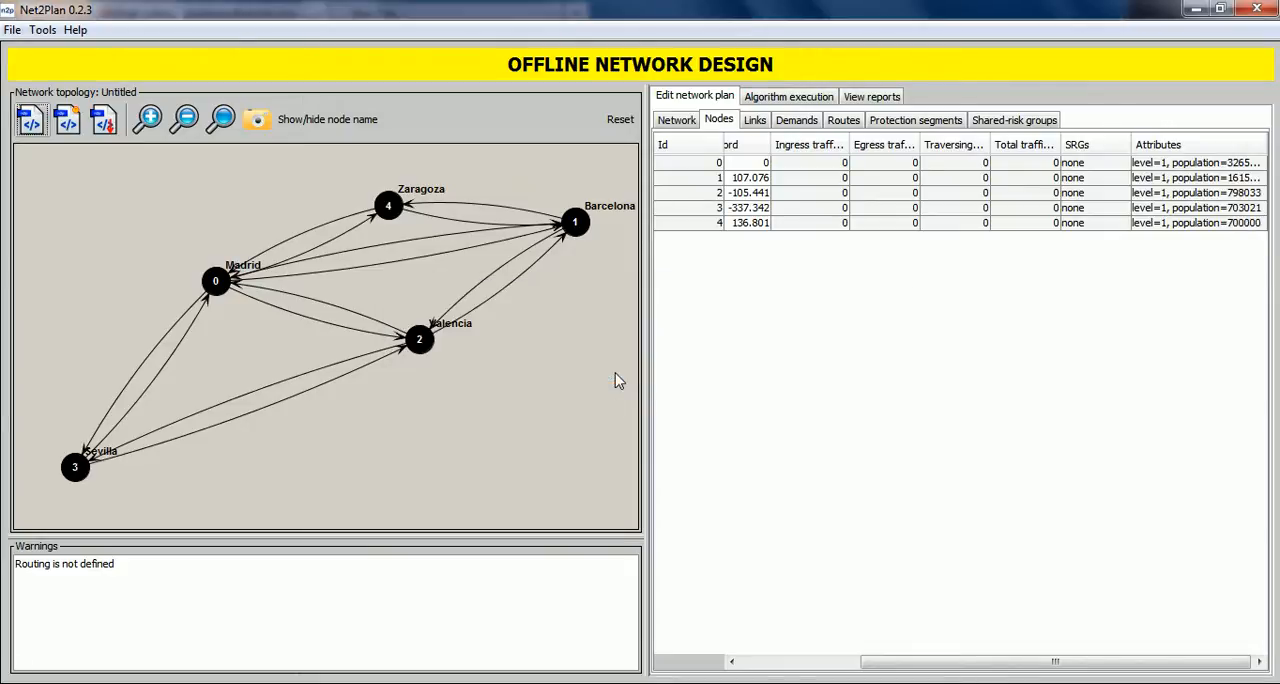
{"action": "right_click", "coordinate": [1190, 228]}
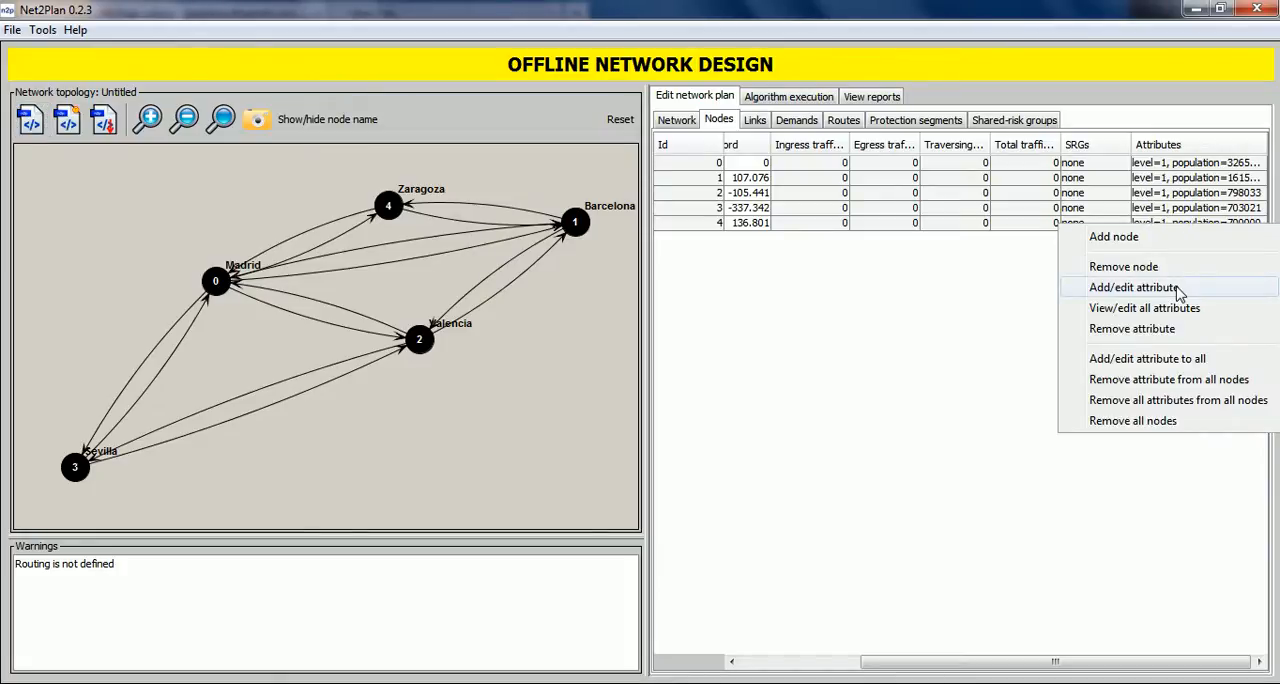
{"action": "left_click", "coordinate": [980, 337]}
Set the capacity of link 0, from node 0 (Madrid) to node 1 (Barcelona), to 30 Erlangs.
{"action": "left_click", "coordinate": [756, 121]}
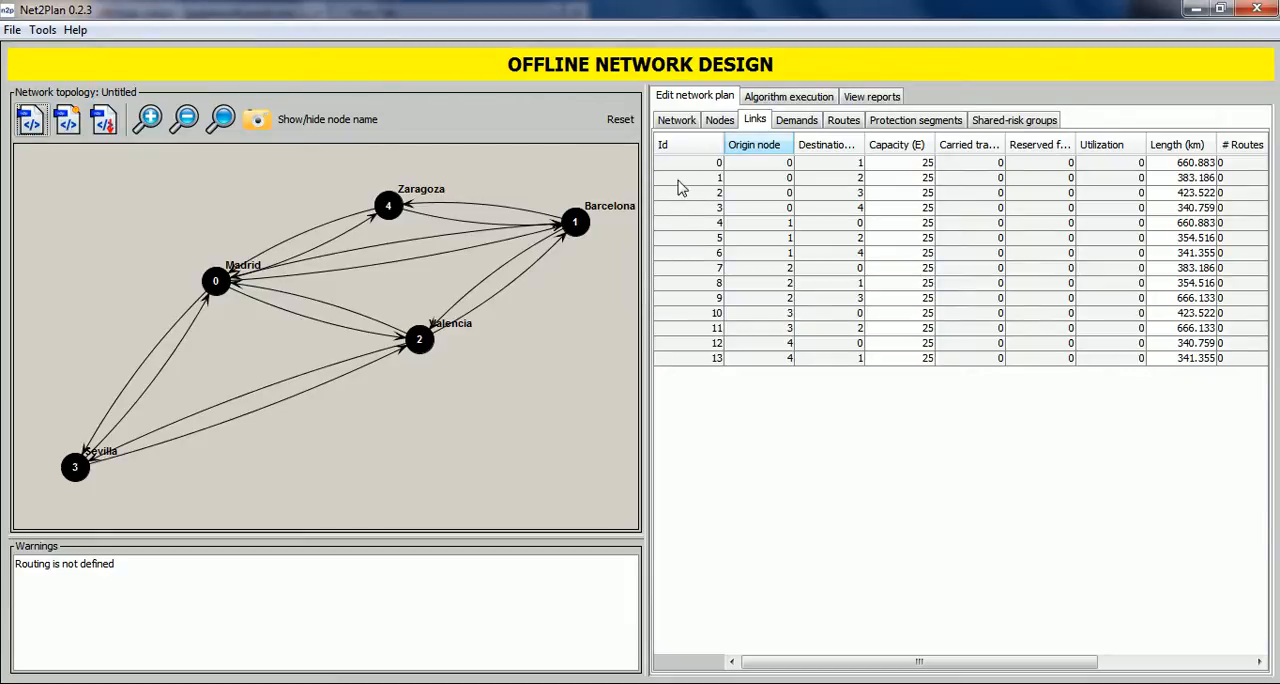
{"action": "left_click", "coordinate": [750, 168]}
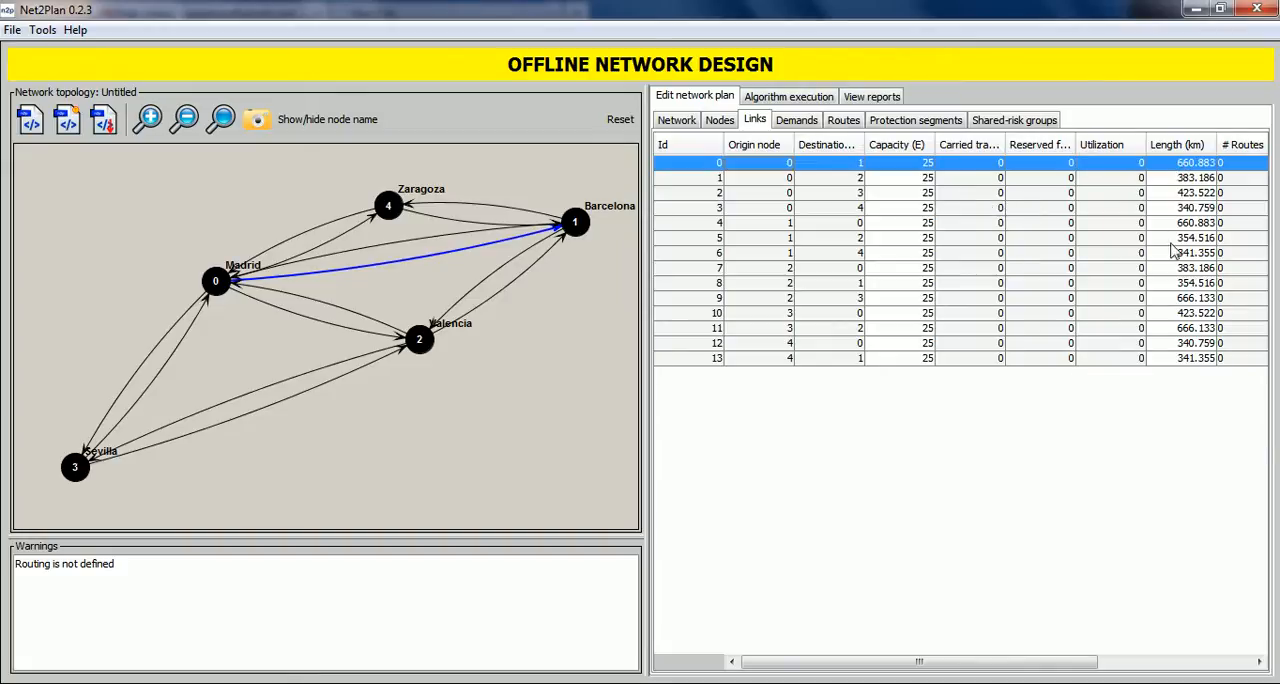
{"action": "left_click_drag", "start_coordinate": [1066, 665], "coordinate": [1100, 540]}
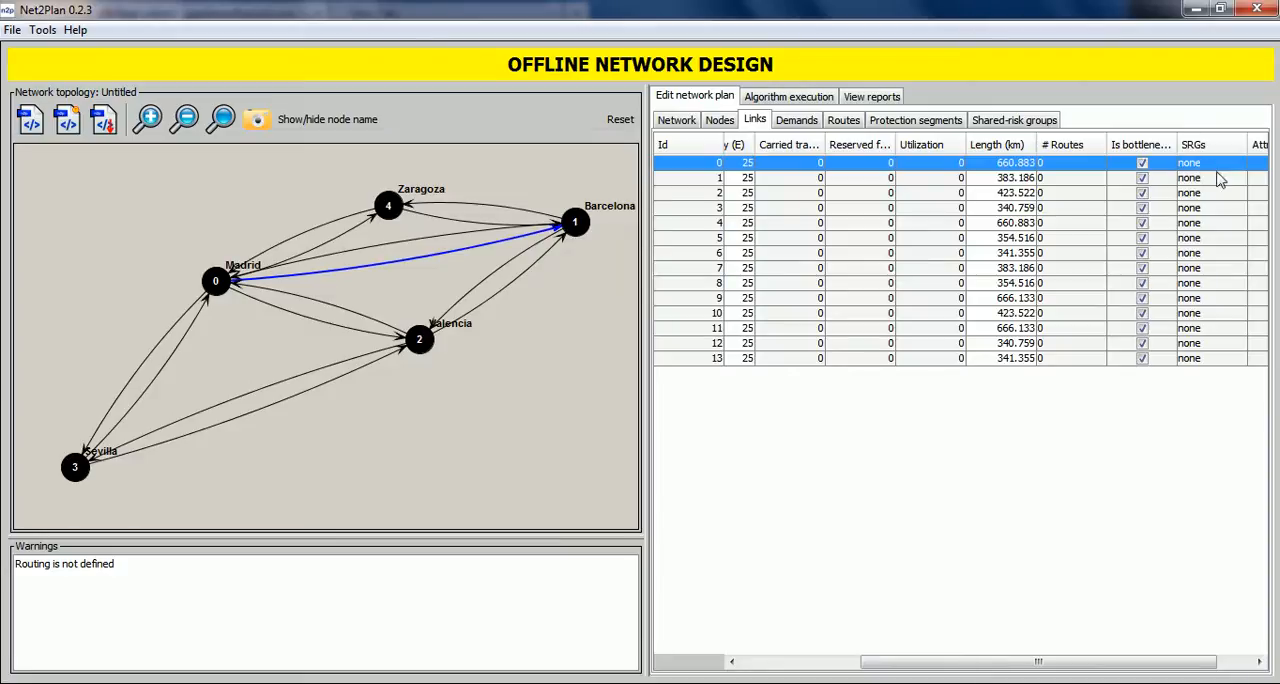
{"action": "left_click_drag", "start_coordinate": [1080, 663], "coordinate": [925, 672]}
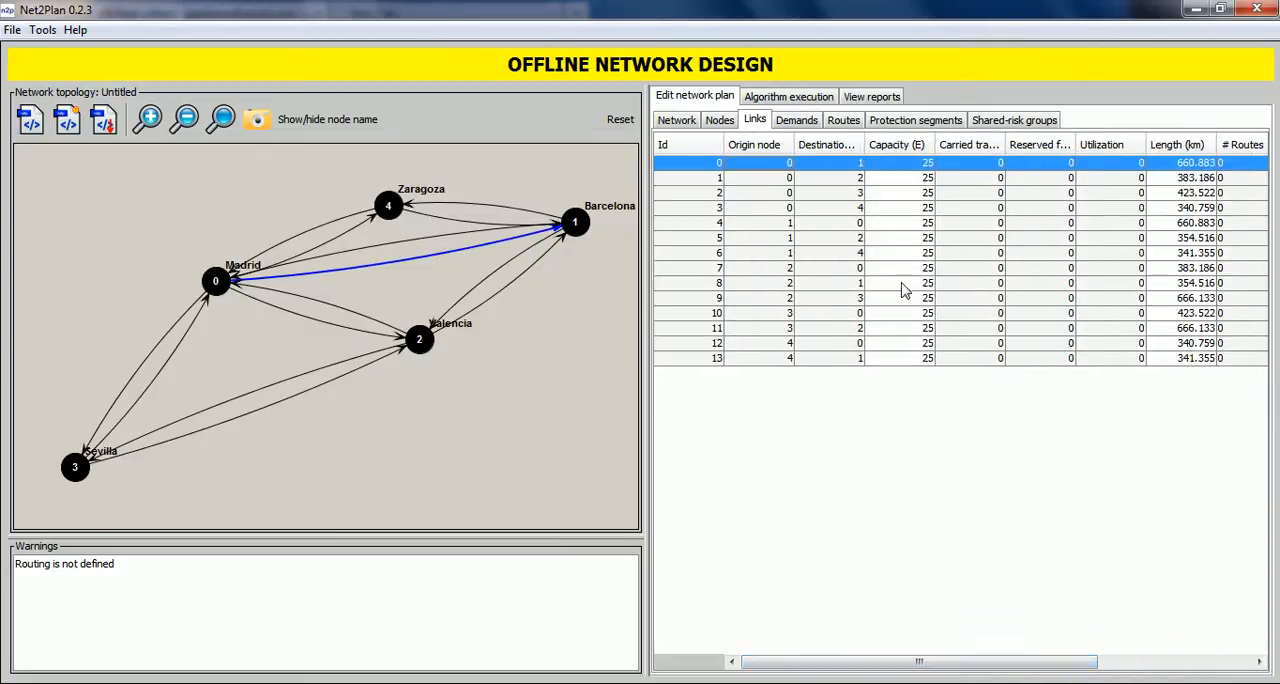
{"action": "double_click", "coordinate": [913, 166]}
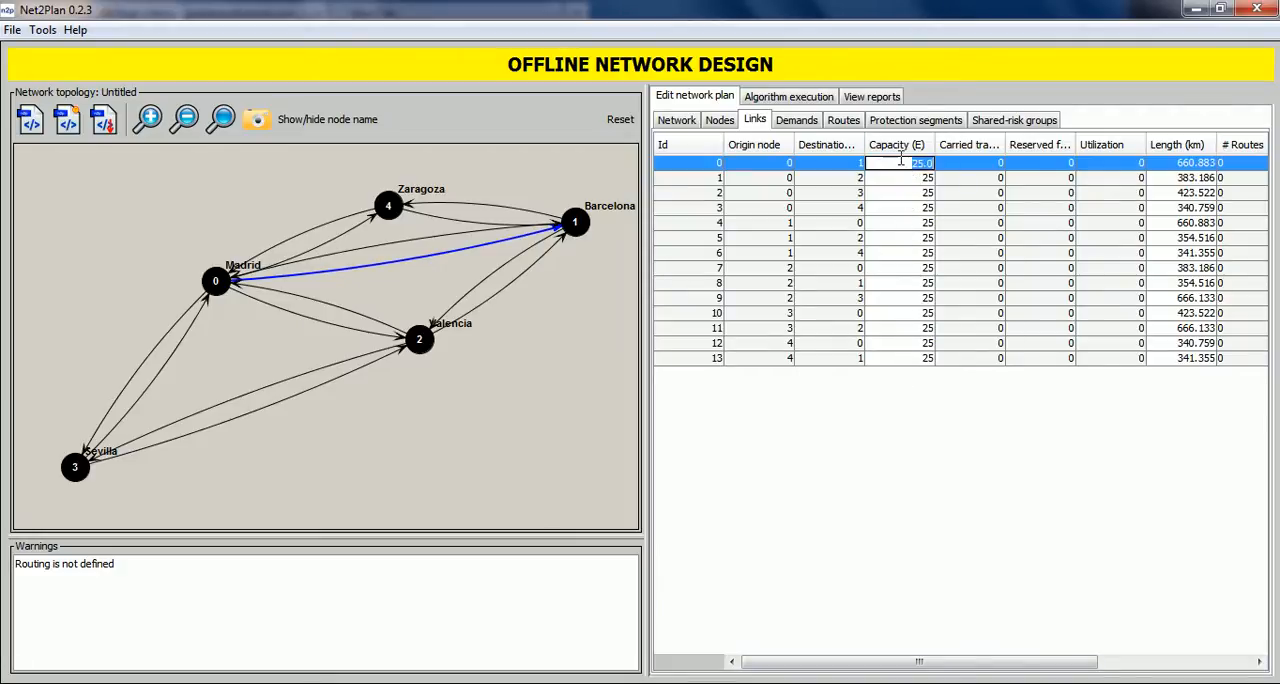
{"action": "type", "text": "30"}
{"action": "key", "text": "Return"}
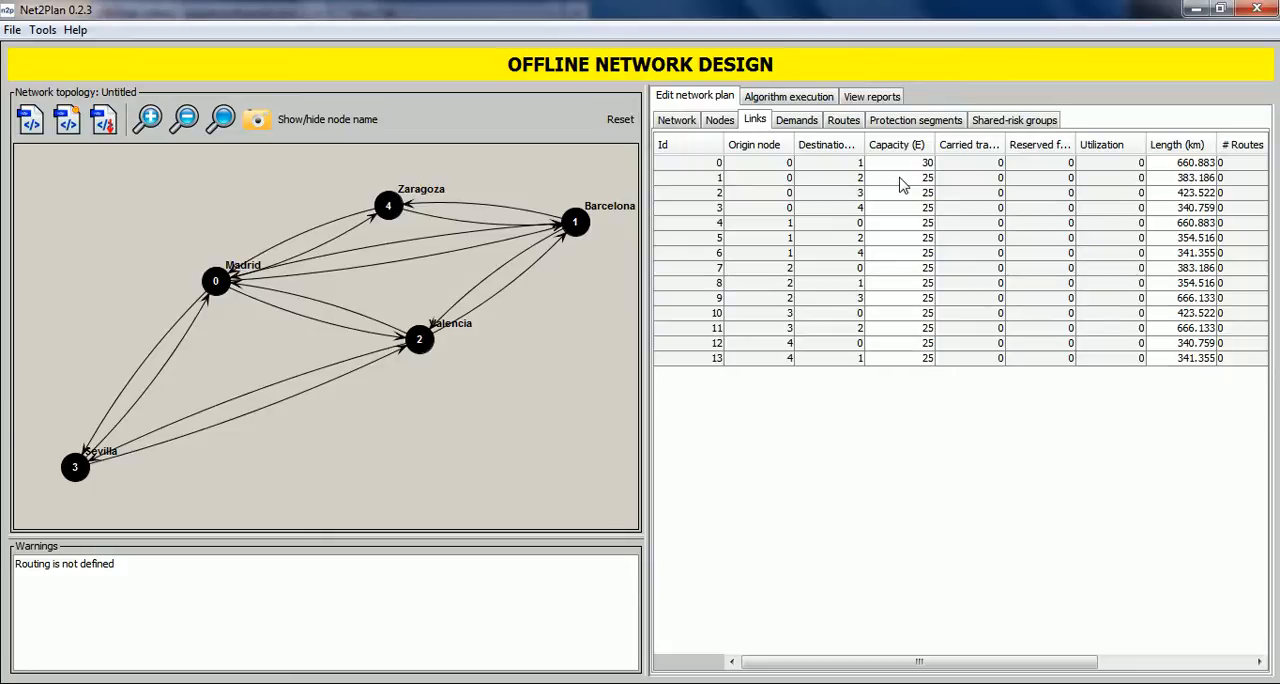
Set the capacity of all links to 35 Erlangs in one operation.
{"action": "right_click", "coordinate": [902, 184]}
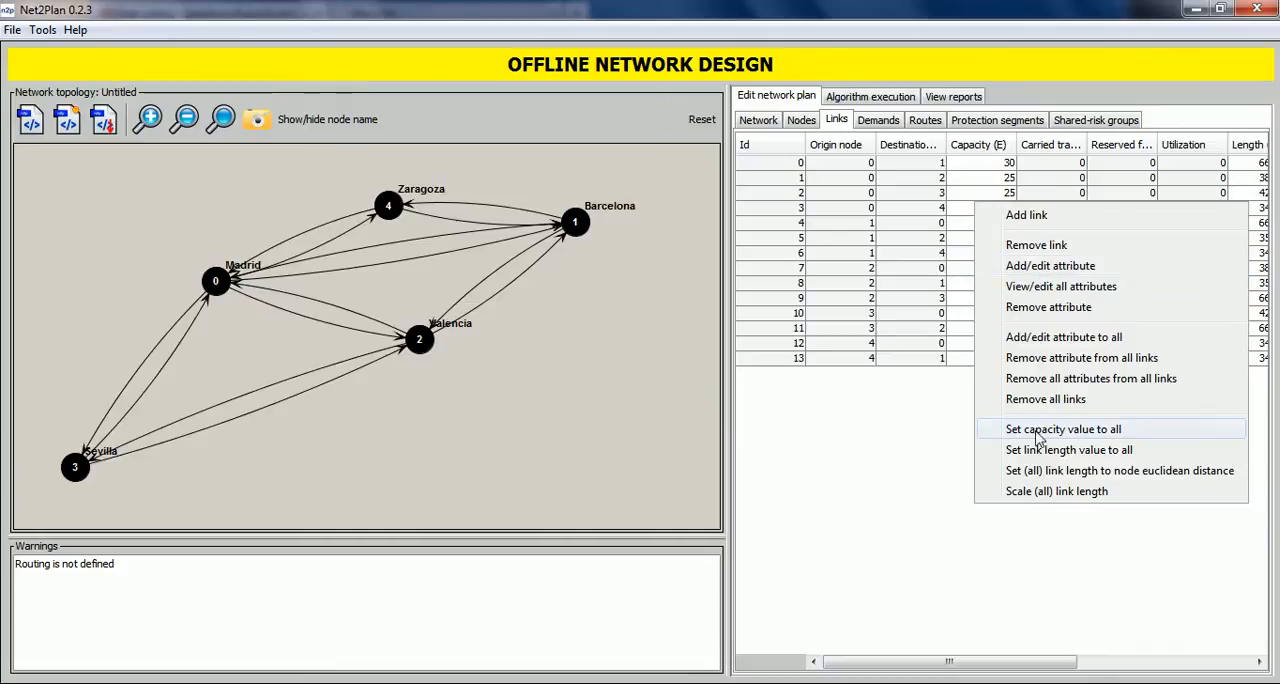
{"action": "left_click", "coordinate": [1049, 430]}
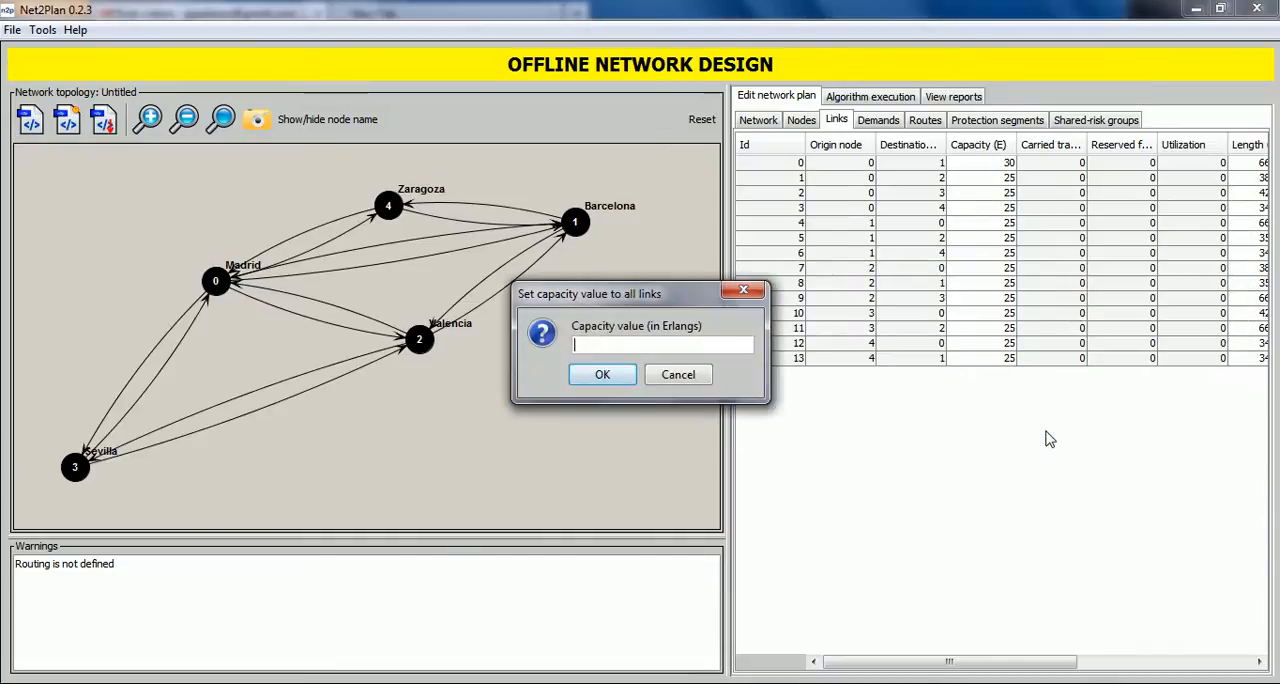
{"action": "key", "text": "Return"}
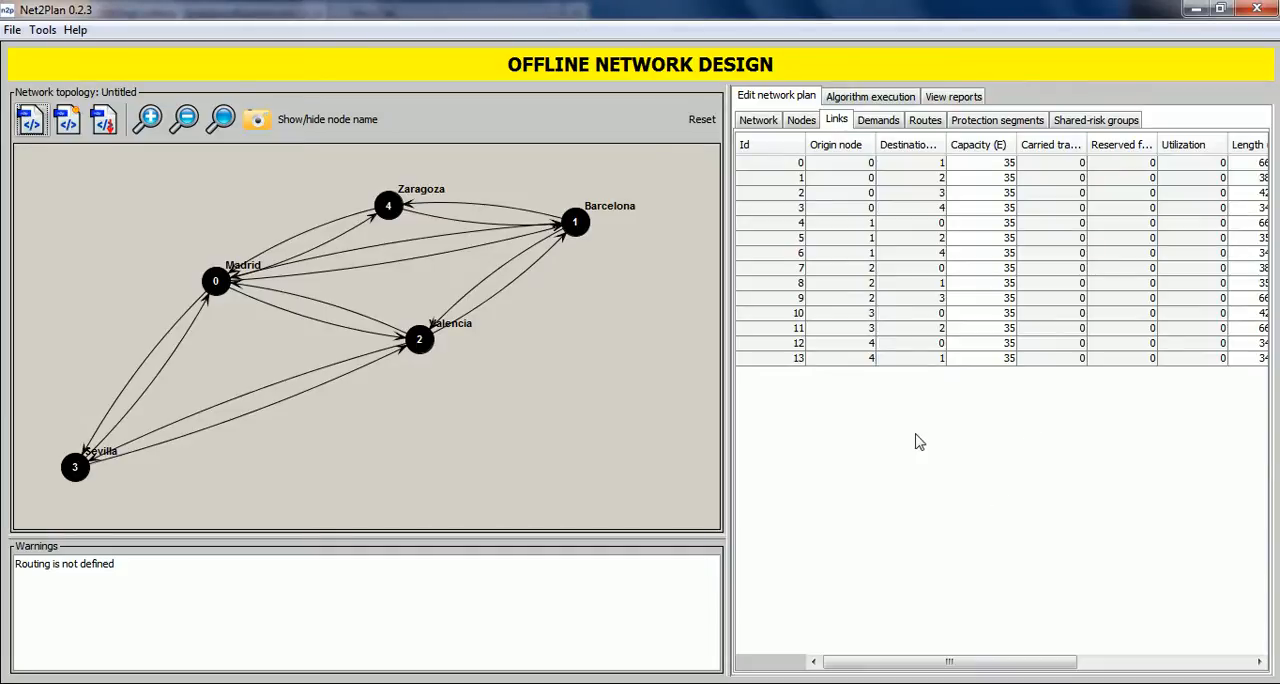
{"action": "left_click_drag", "start_coordinate": [946, 661], "coordinate": [1018, 661]}
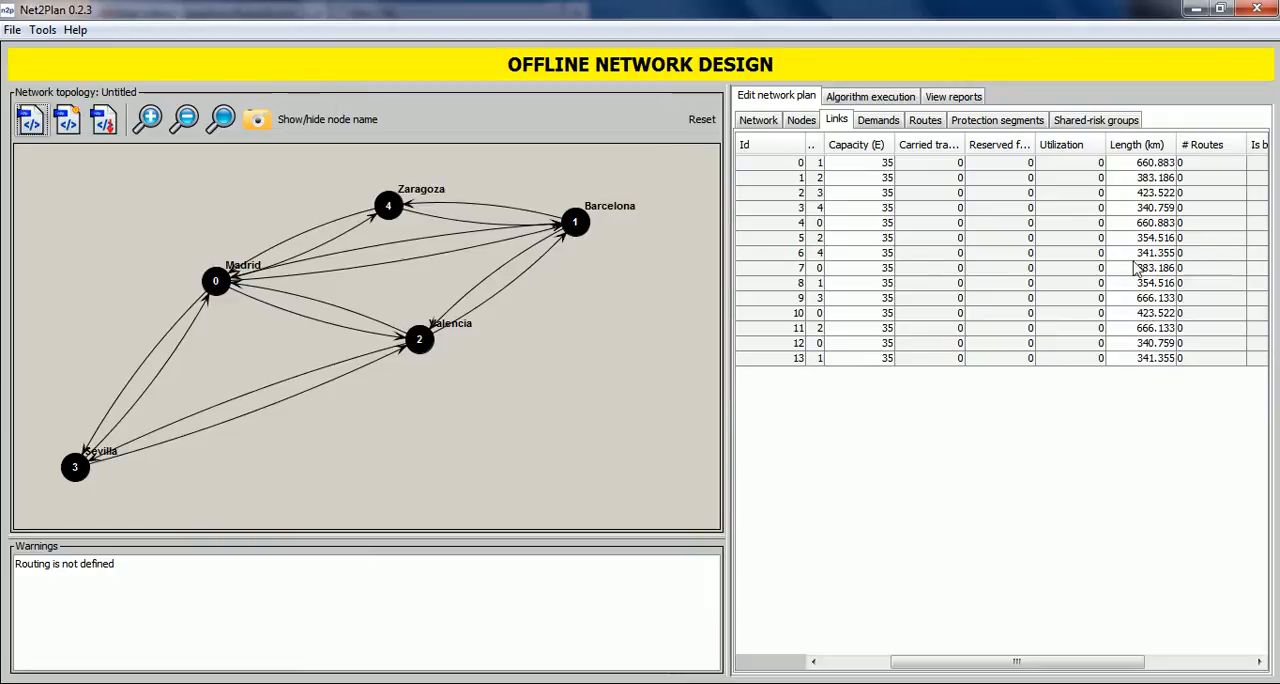
Enlarge the network plan table area and examine the traffic demands, highlighting demands 0 and 1 and widening the Offered traffic column.
{"action": "left_click_drag", "start_coordinate": [727, 240], "coordinate": [607, 246]}
{"action": "left_click_drag", "start_coordinate": [874, 661], "coordinate": [785, 664]}
{"action": "left_click", "coordinate": [752, 122]}
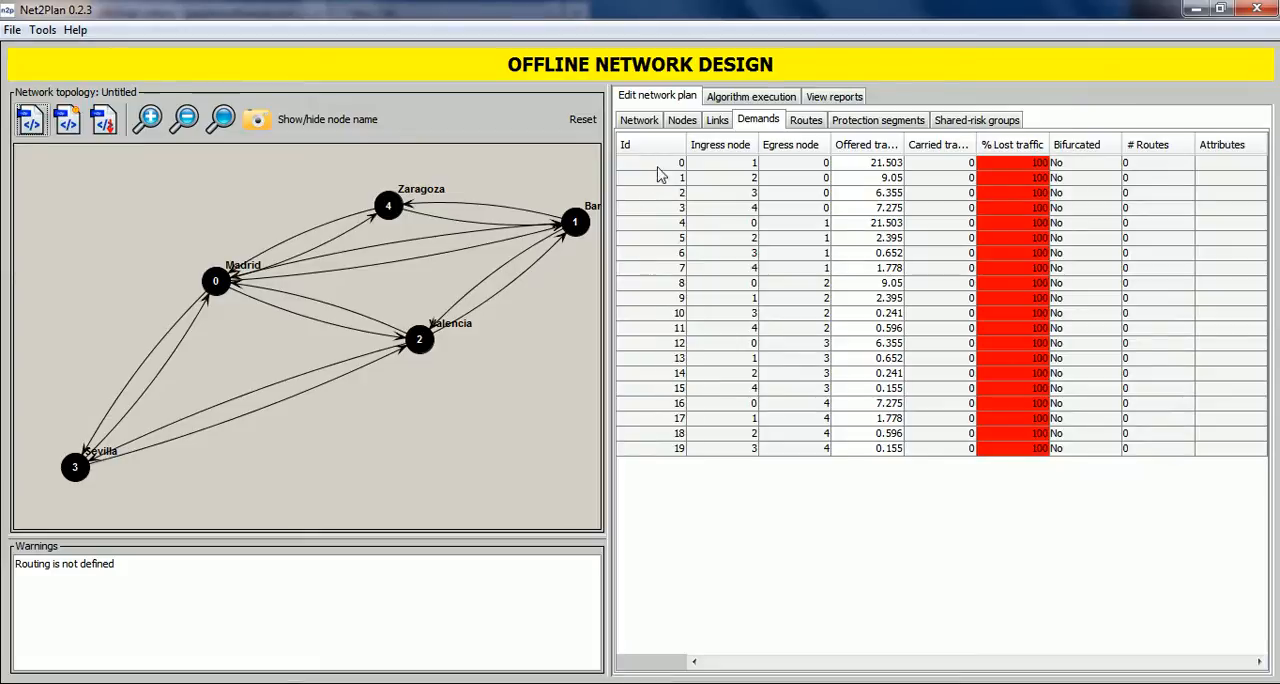
{"action": "left_click", "coordinate": [730, 165]}
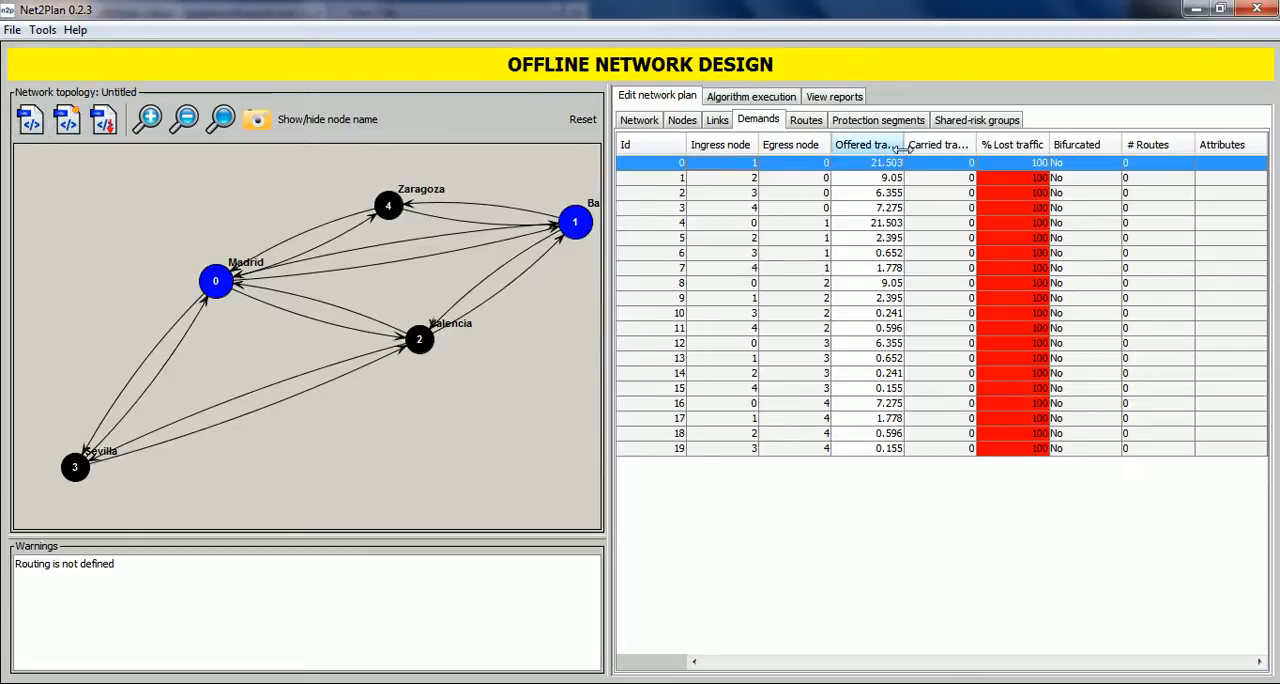
{"action": "left_click_drag", "start_coordinate": [903, 146], "coordinate": [927, 146]}
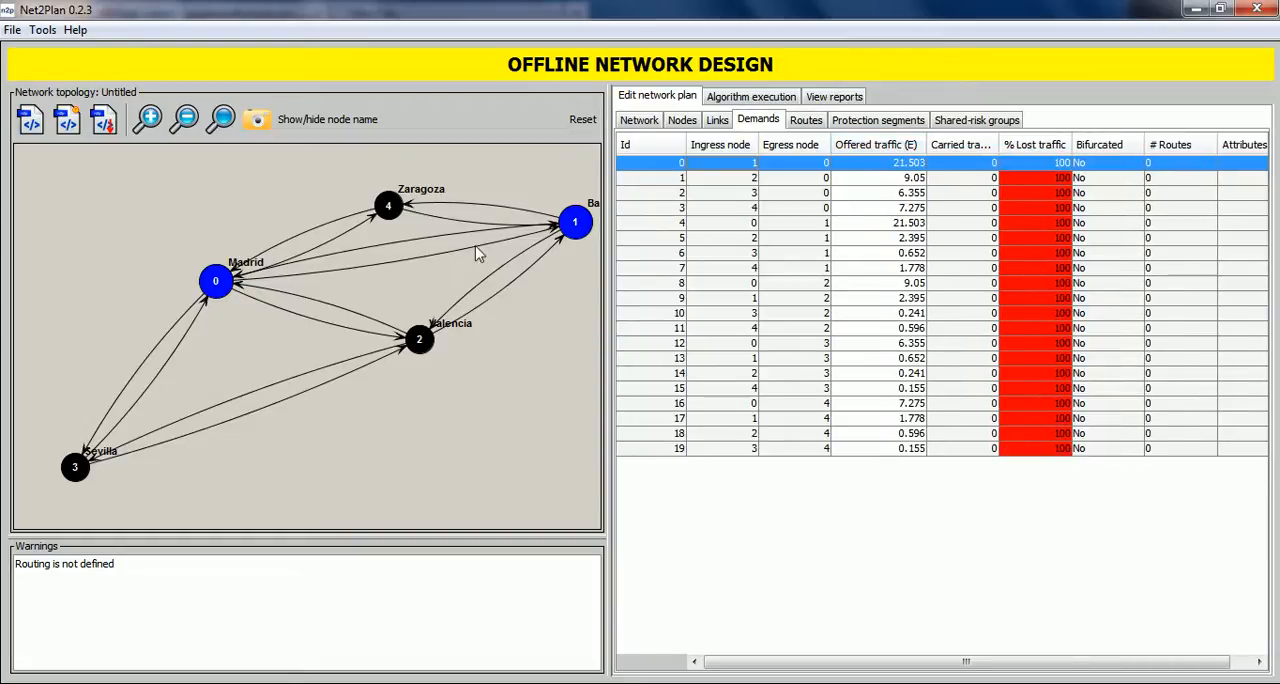
{"action": "left_click", "coordinate": [828, 178]}
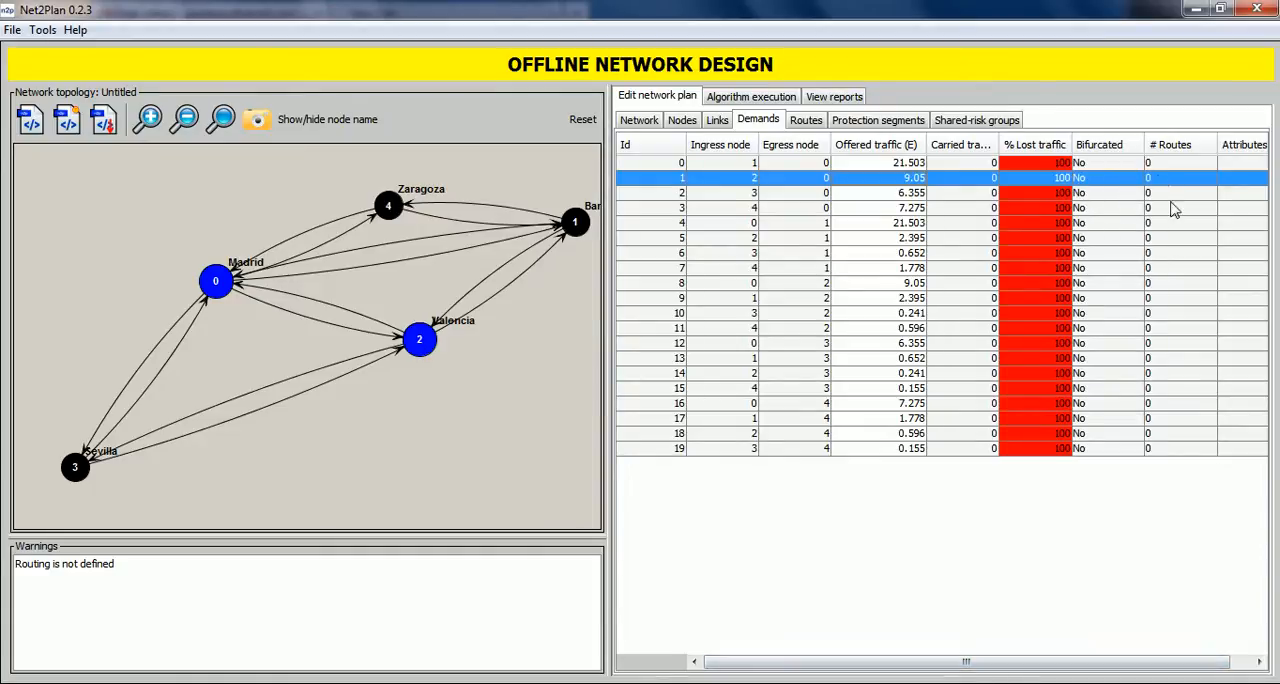
{"action": "left_click_drag", "start_coordinate": [1118, 661], "coordinate": [1143, 657]}
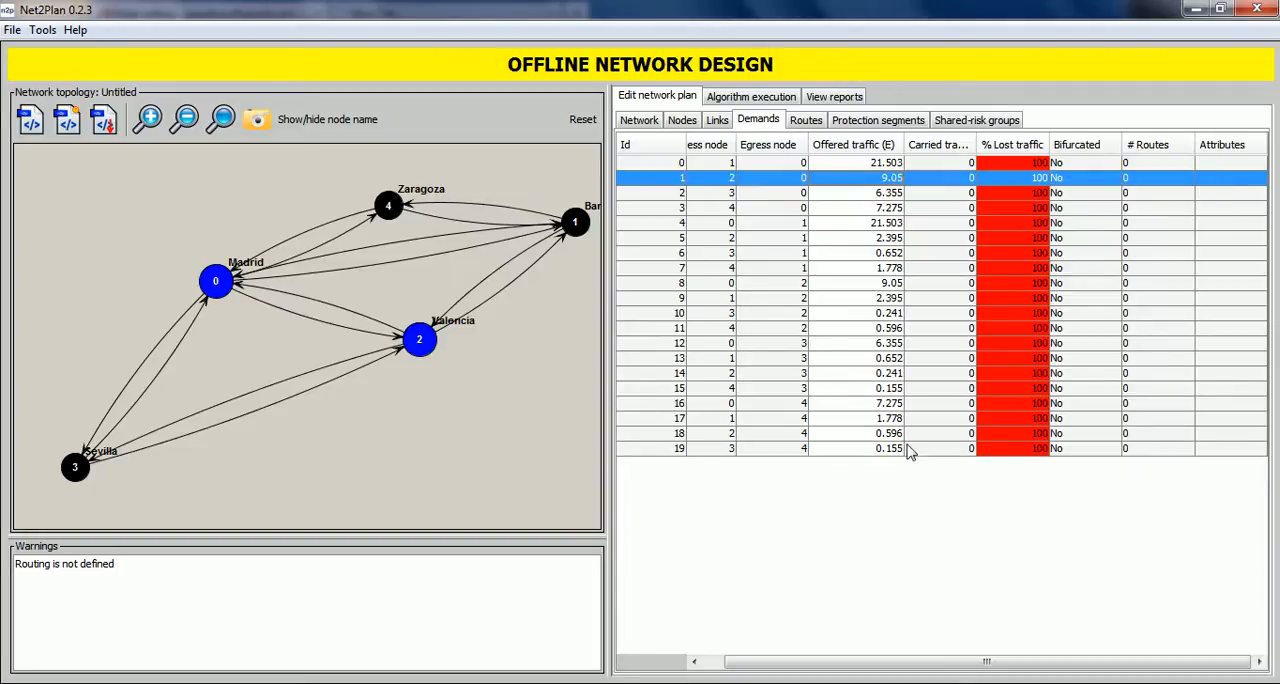
Examine the tables of routes, protection segments and shared-risk groups, along with the routing warning.
{"action": "left_click", "coordinate": [818, 121]}
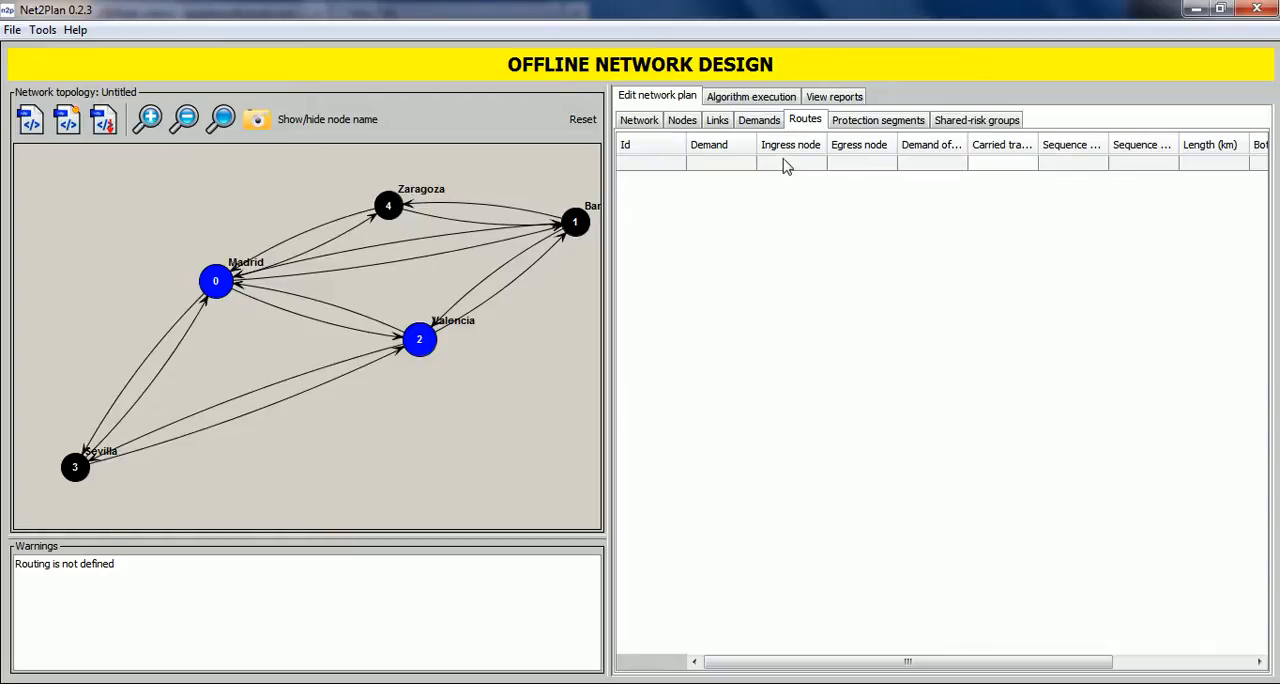
{"action": "left_click_drag", "start_coordinate": [71, 573], "coordinate": [19, 565]}
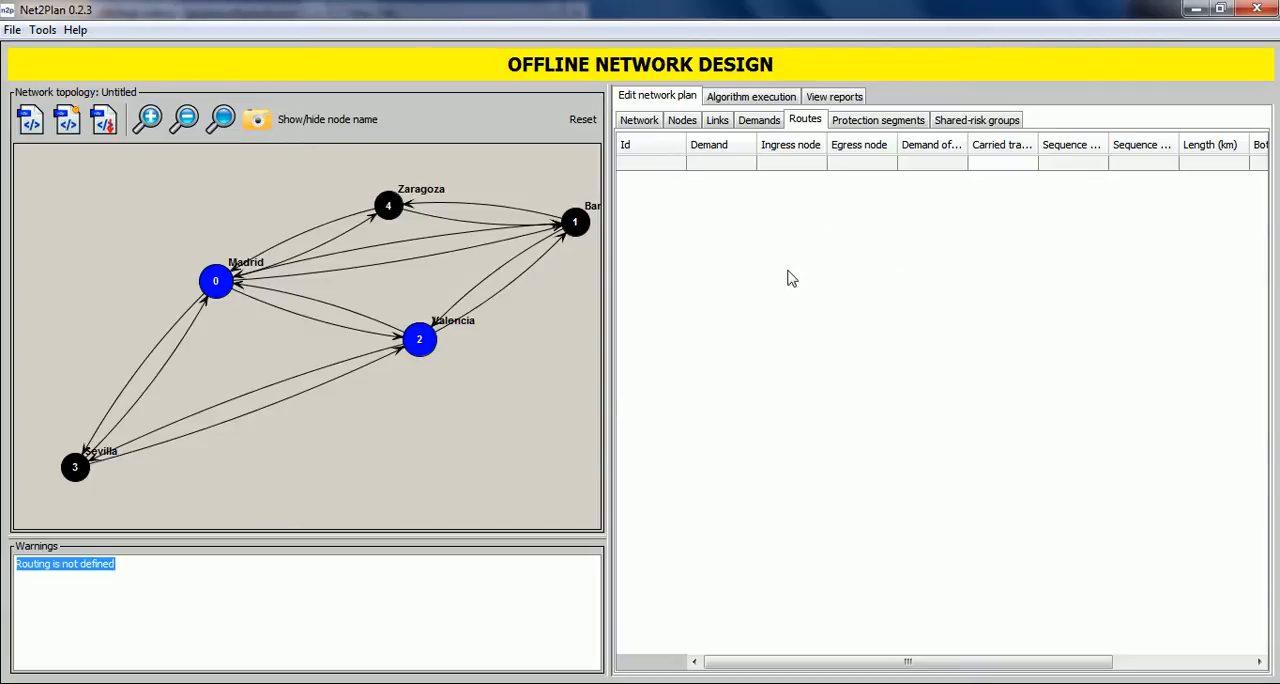
{"action": "left_click", "coordinate": [855, 131]}
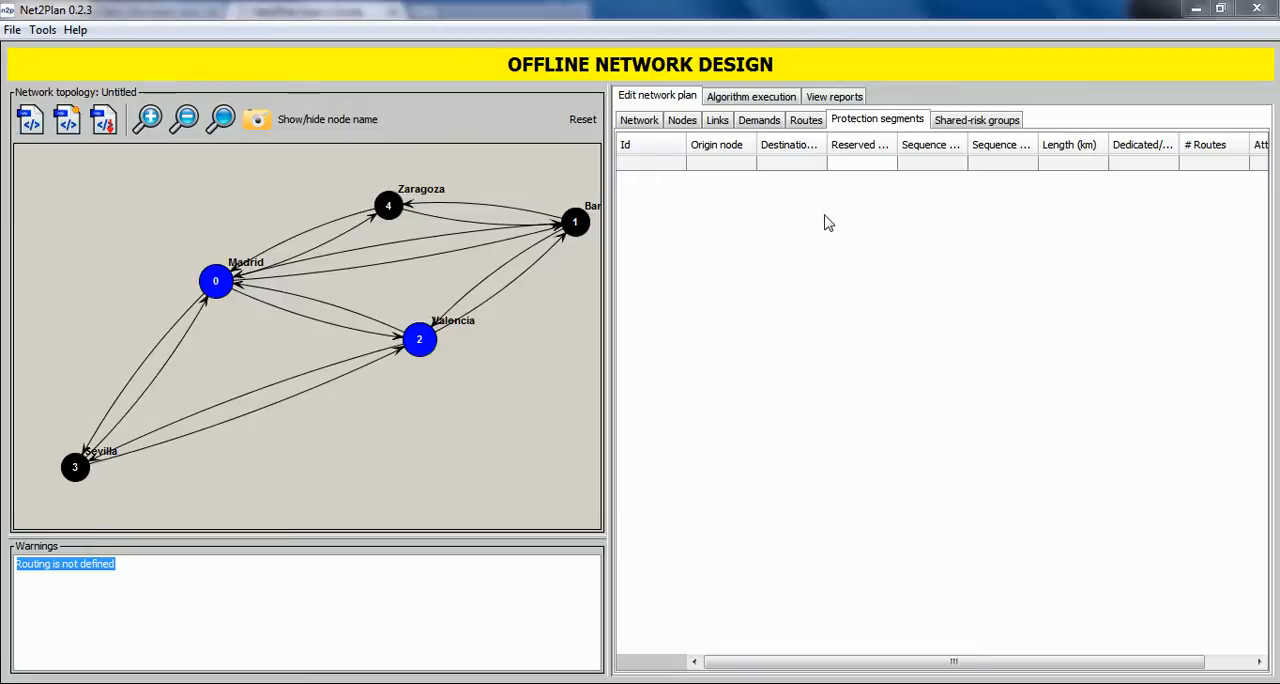
{"action": "left_click", "coordinate": [955, 126]}
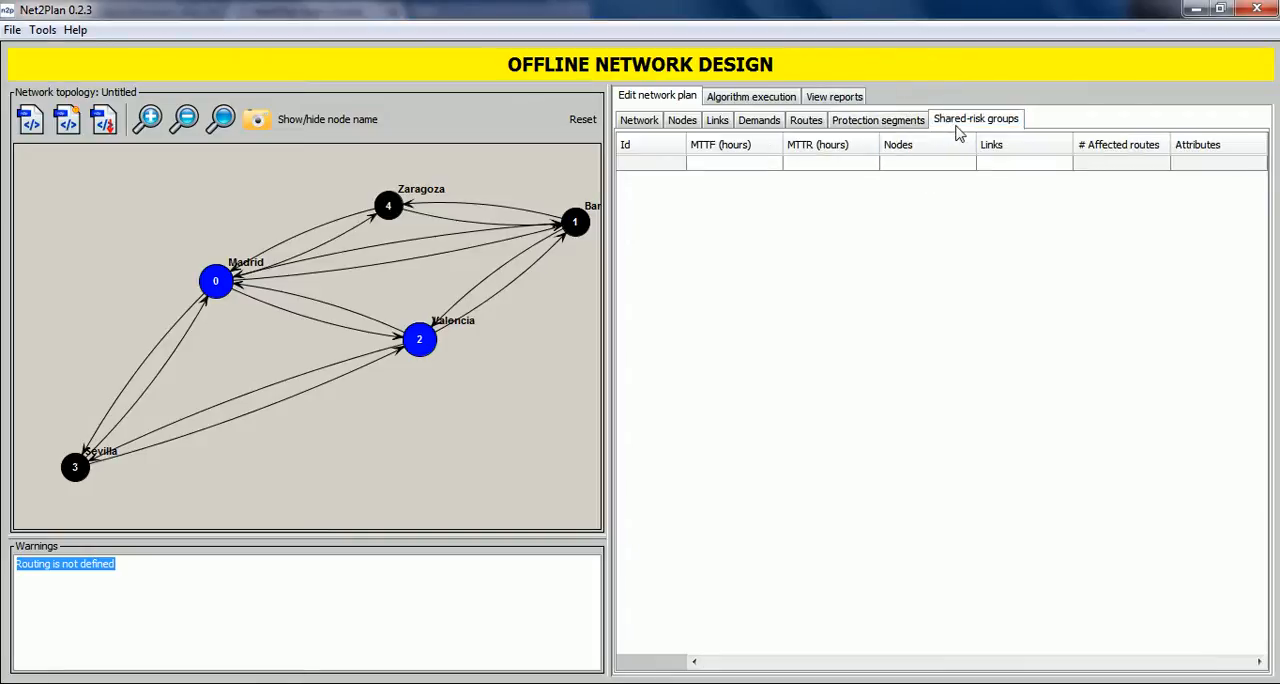
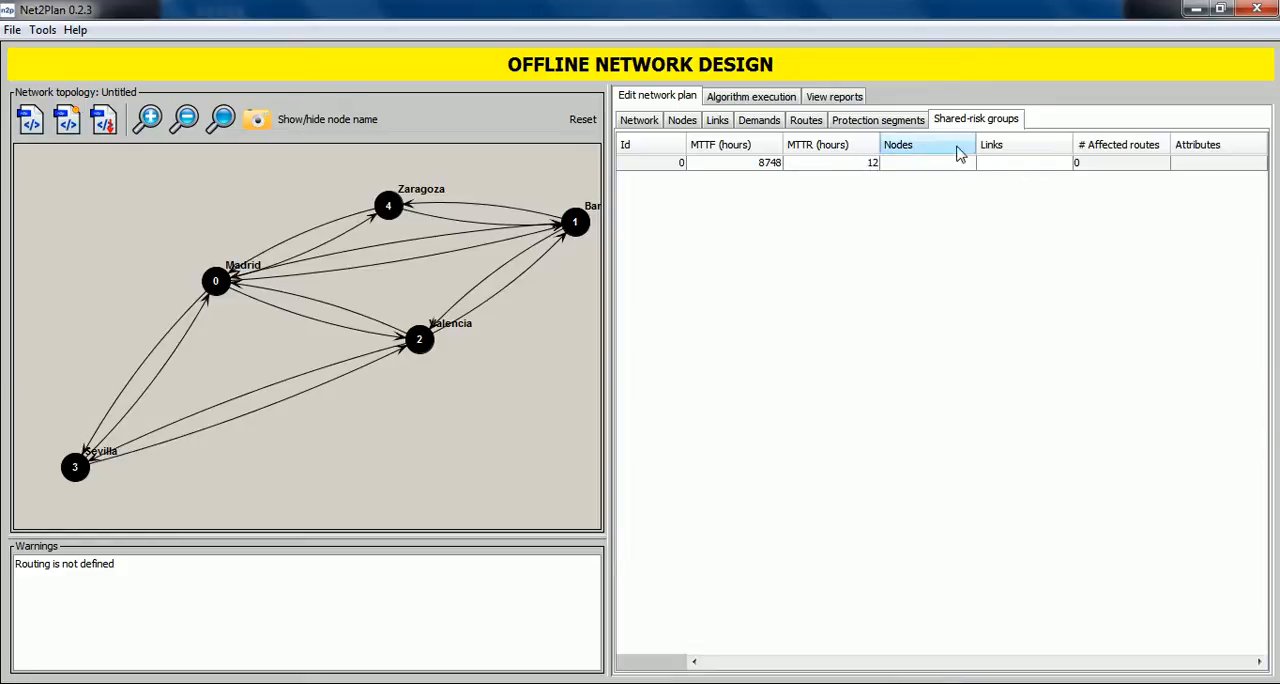
Assign nodes 0 and 2 to the existing shared-risk group and highlight the group in the topology.
{"action": "double_click", "coordinate": [907, 164]}
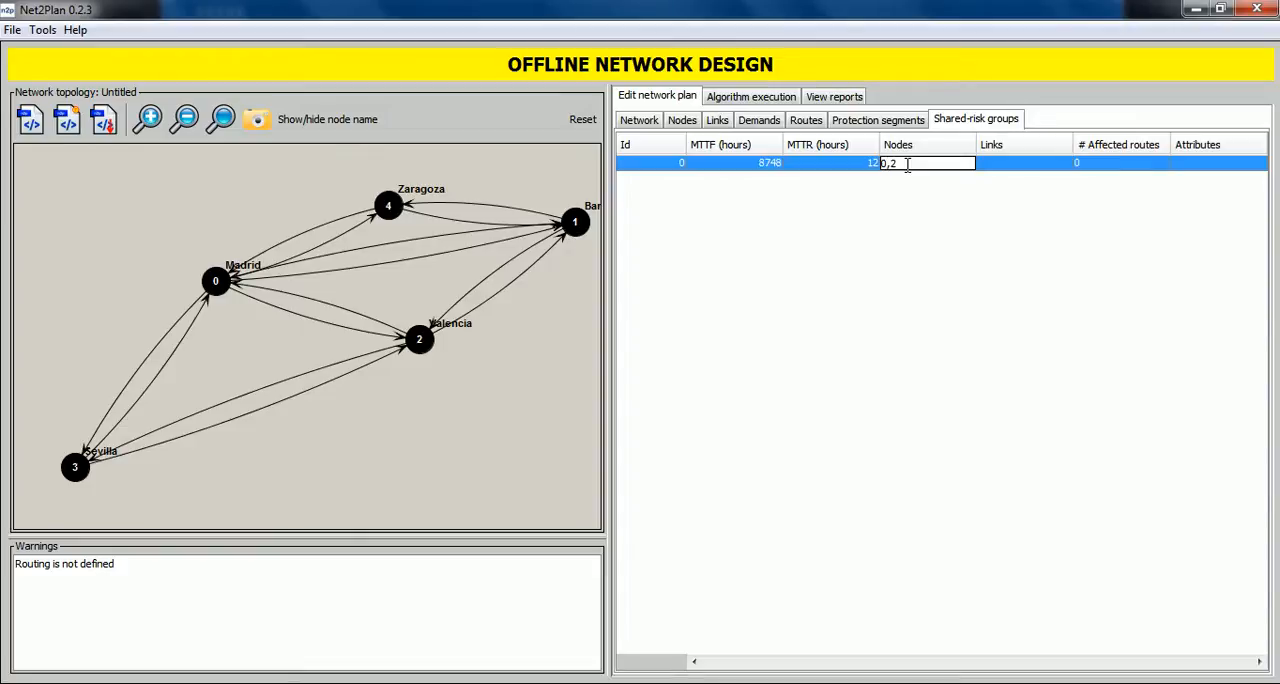
{"action": "left_click", "coordinate": [914, 214]}
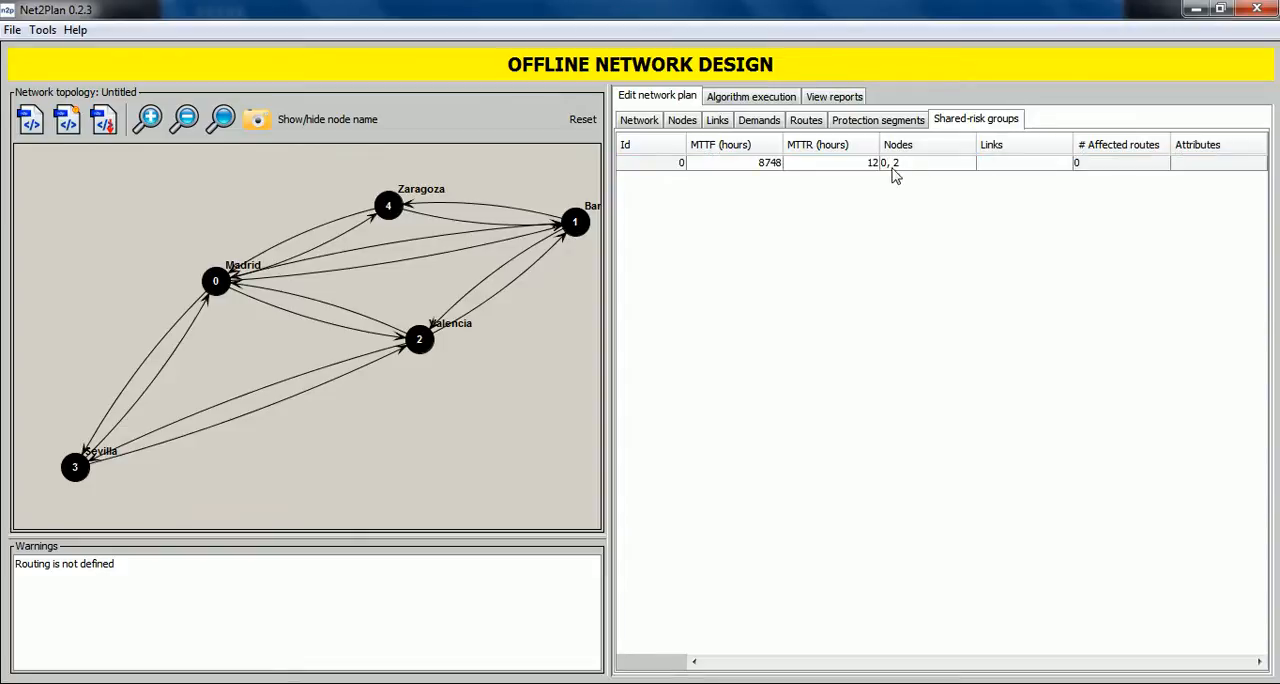
{"action": "left_click", "coordinate": [897, 166]}
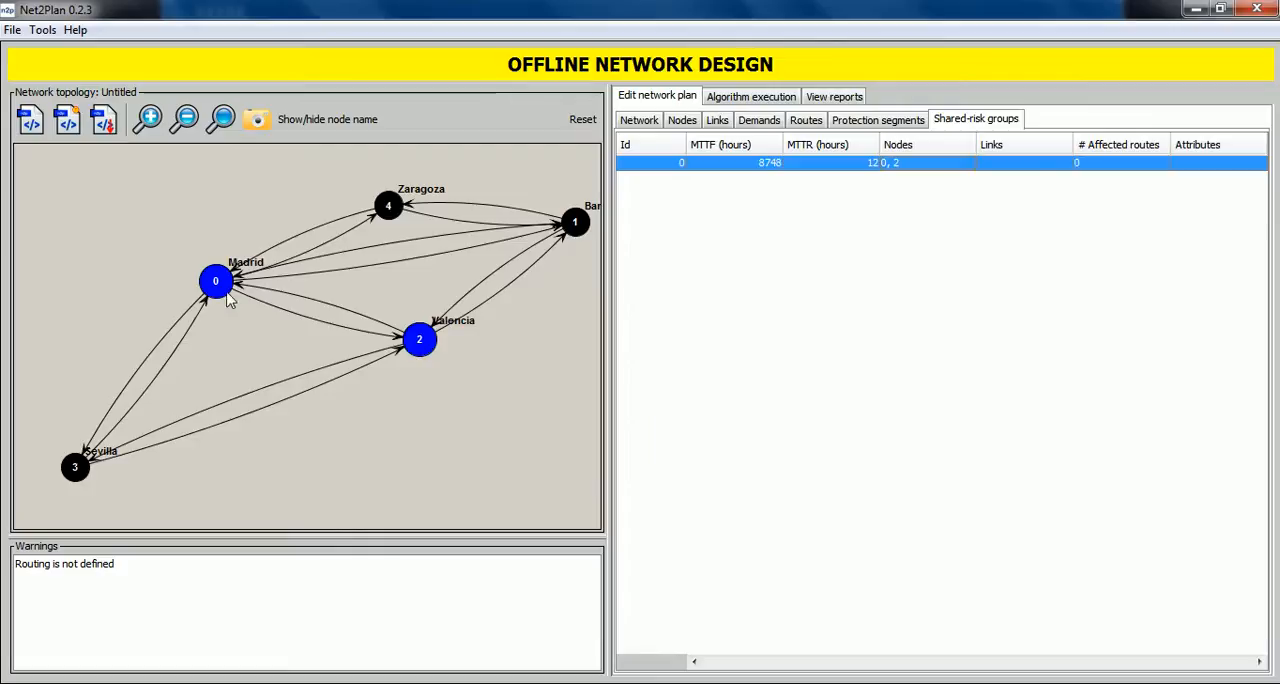
{"action": "left_click", "coordinate": [920, 170]}
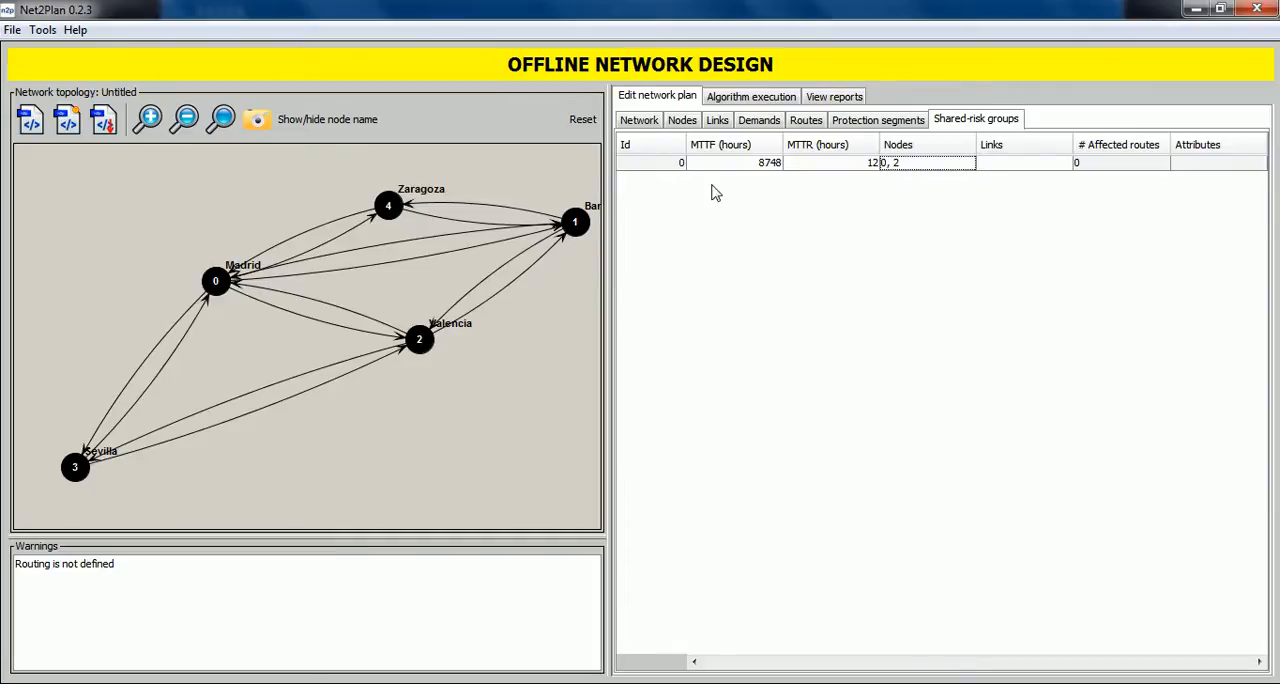
Identify the two links between Madrid and Valencia, assign links 1 and 7 to the shared-risk group, and highlight the group.
{"action": "left_click", "coordinate": [293, 317]}
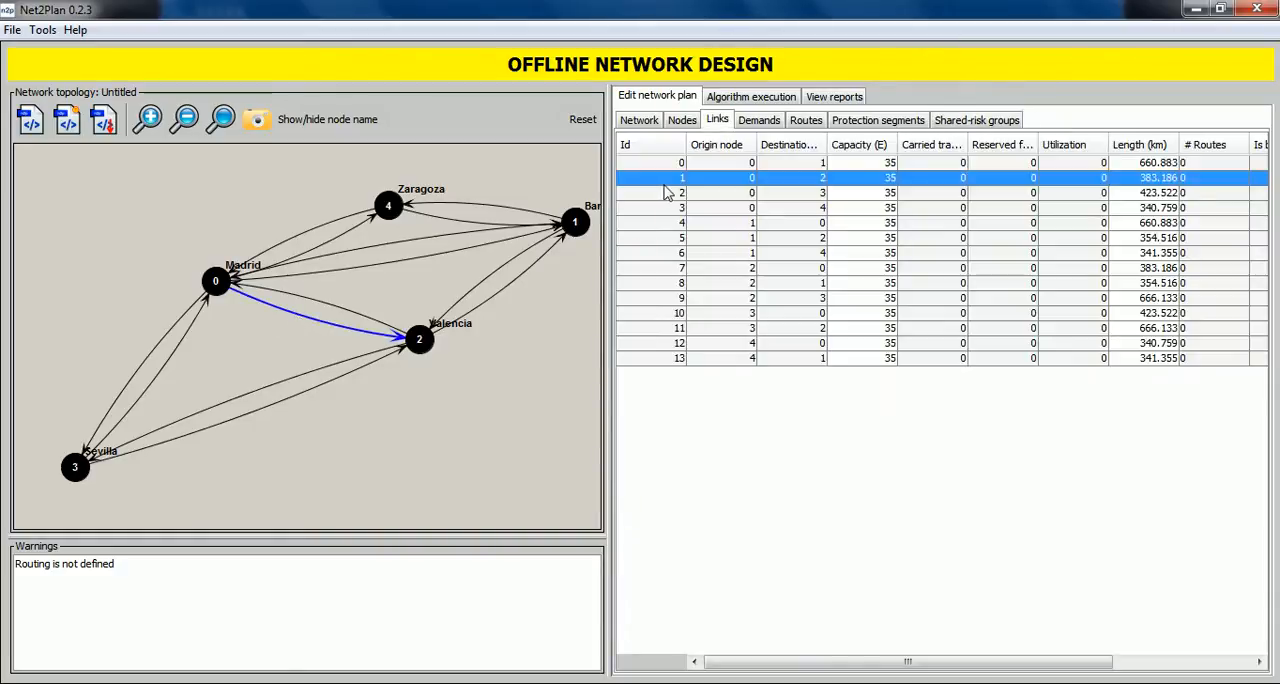
{"action": "left_click", "coordinate": [321, 305]}
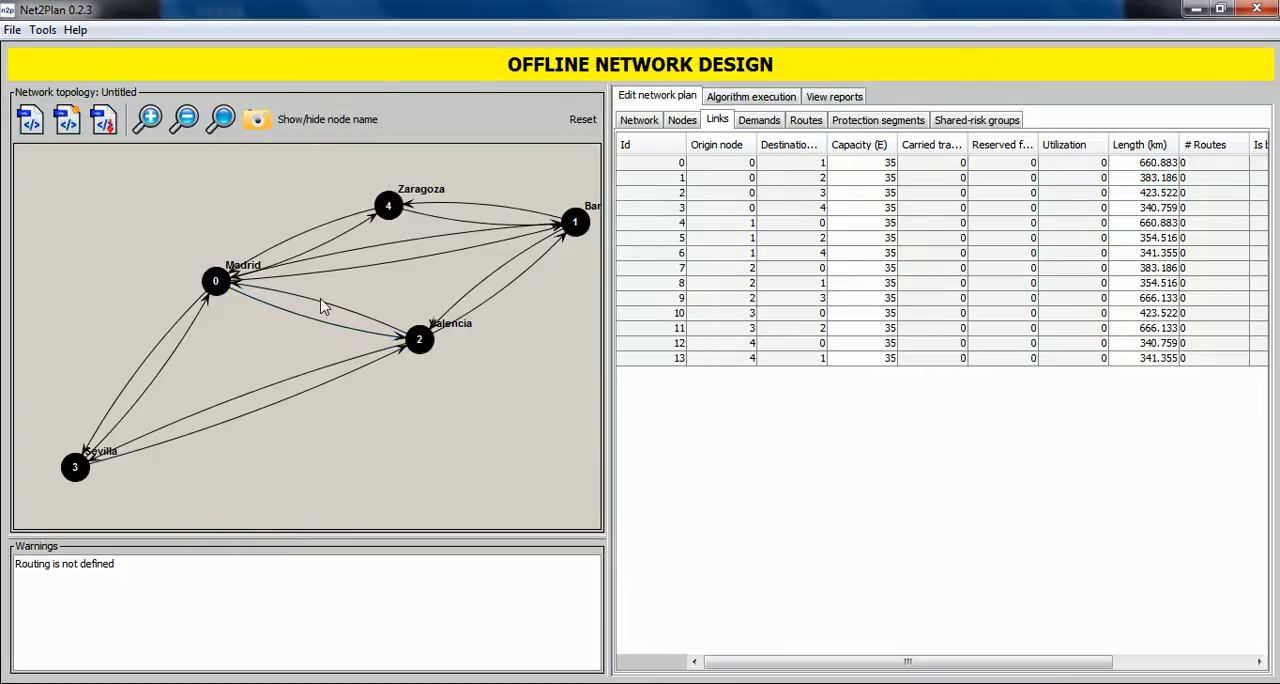
{"action": "left_click", "coordinate": [321, 305]}
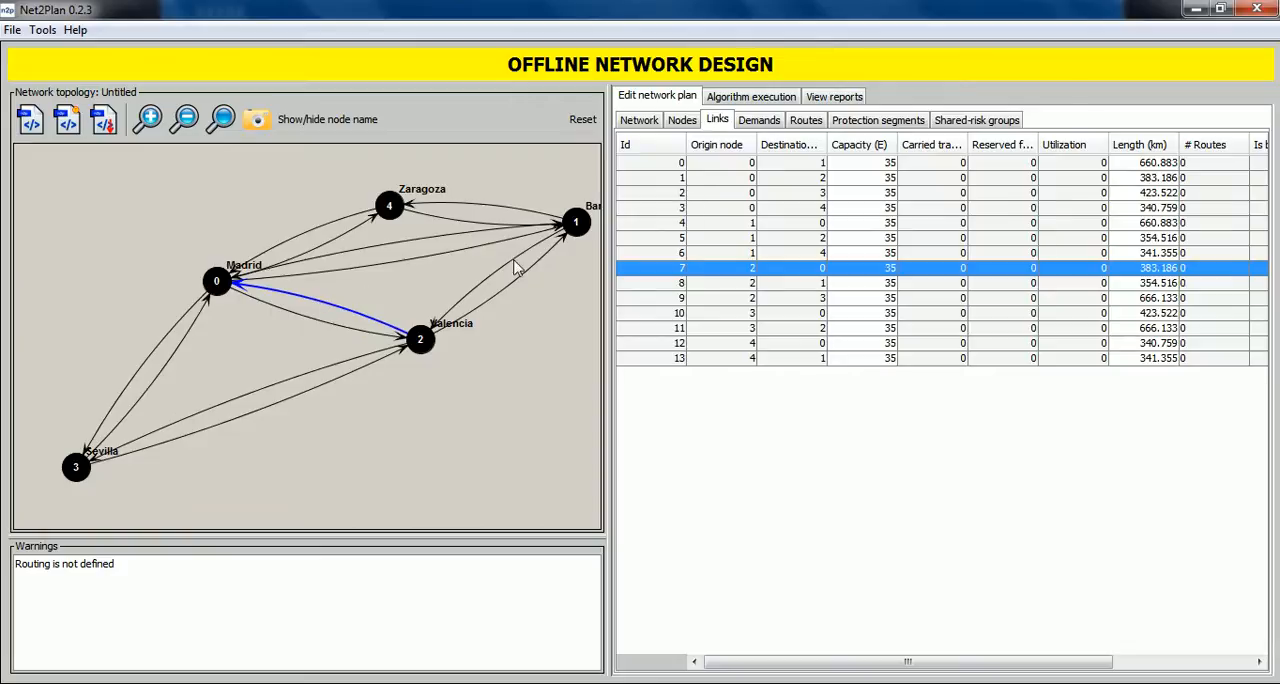
{"action": "left_click", "coordinate": [979, 124]}
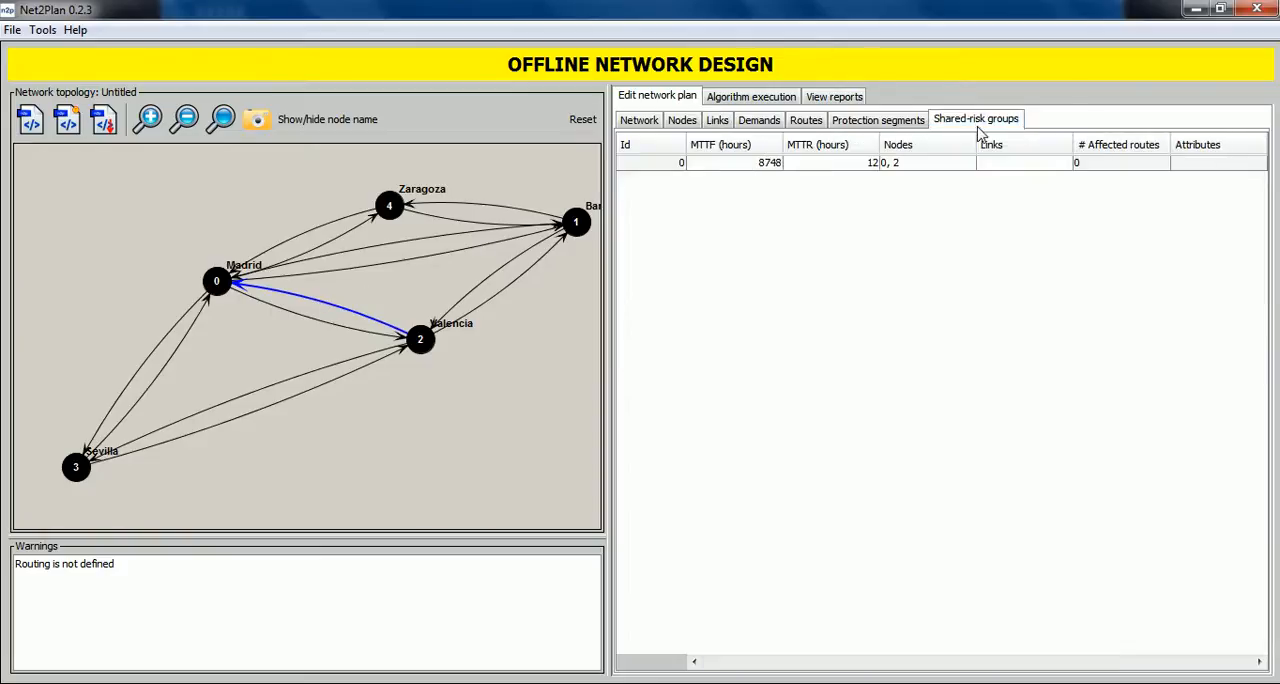
{"action": "double_click", "coordinate": [1012, 164]}
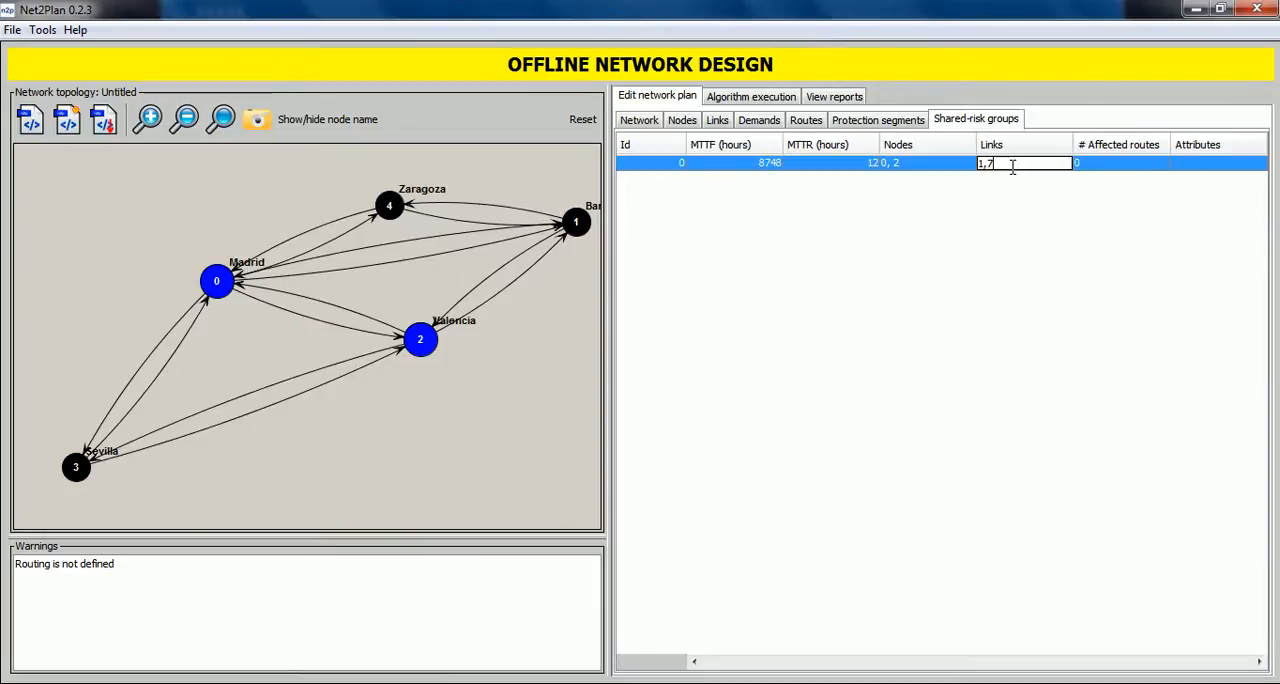
{"action": "left_click", "coordinate": [1045, 238]}
{"action": "left_click", "coordinate": [988, 167]}
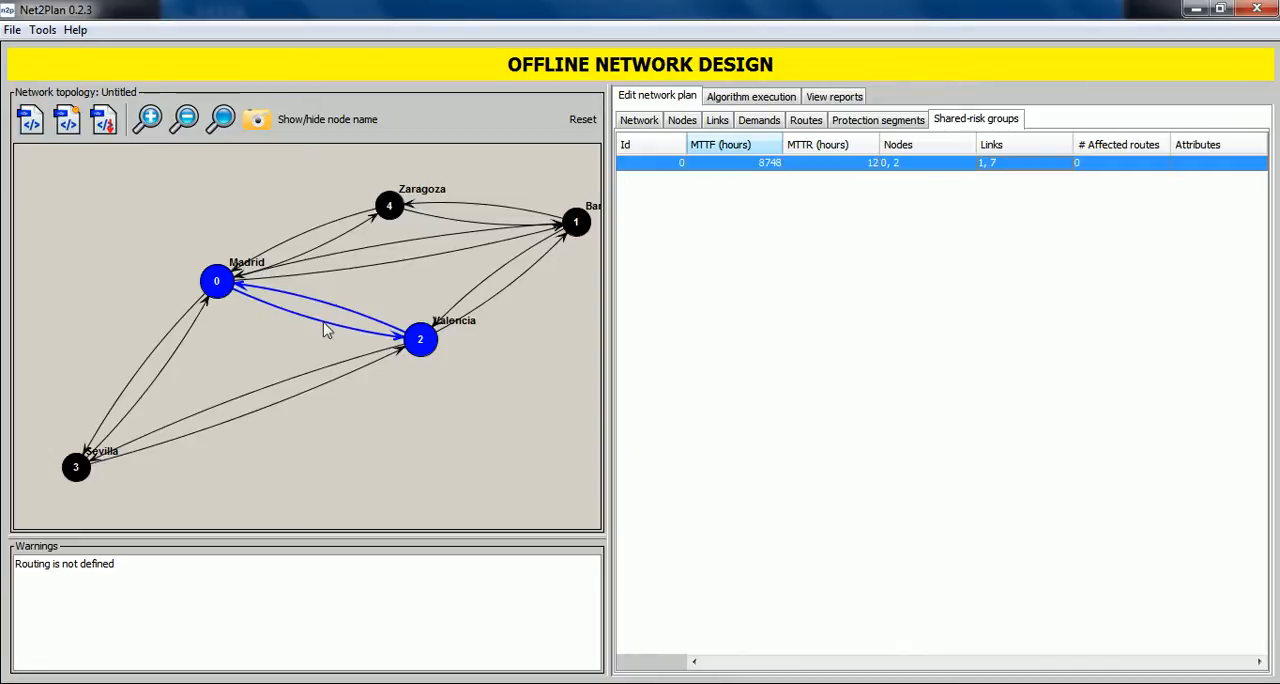
{"action": "right_click", "coordinate": [1046, 236]}
{"action": "key", "text": "Escape"}
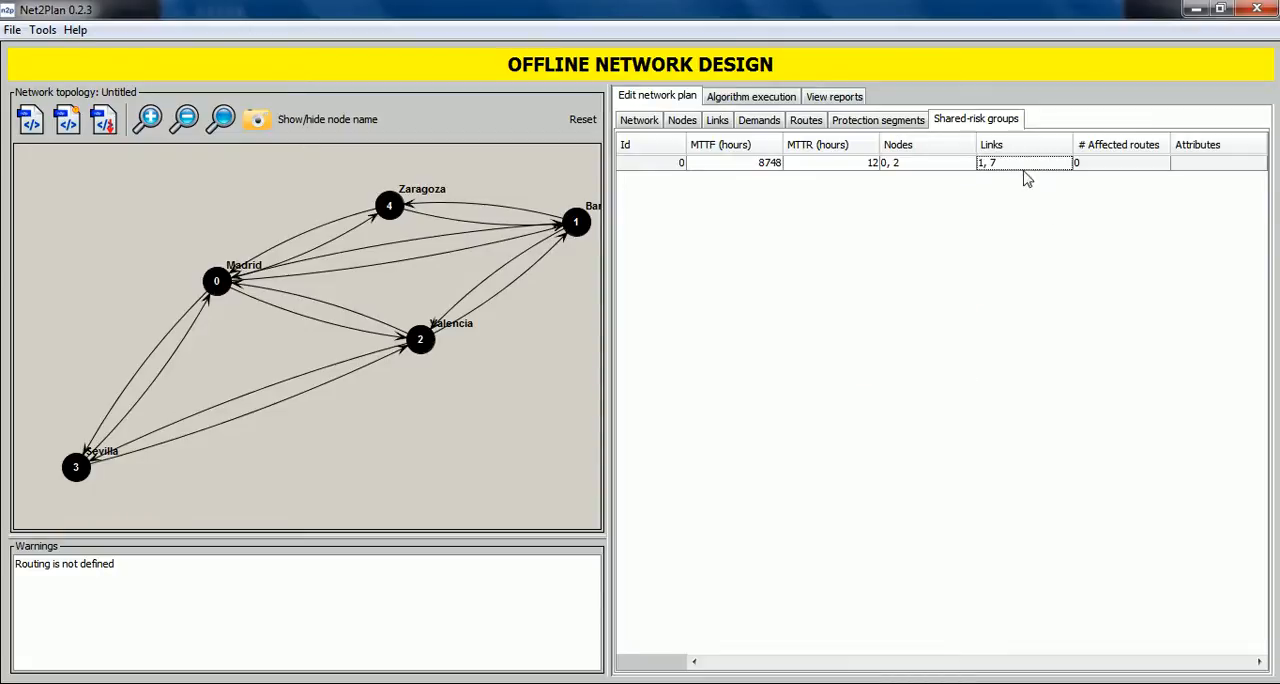
{"action": "right_click", "coordinate": [1021, 166]}
{"action": "mouse_move", "coordinate": [1100, 199]}
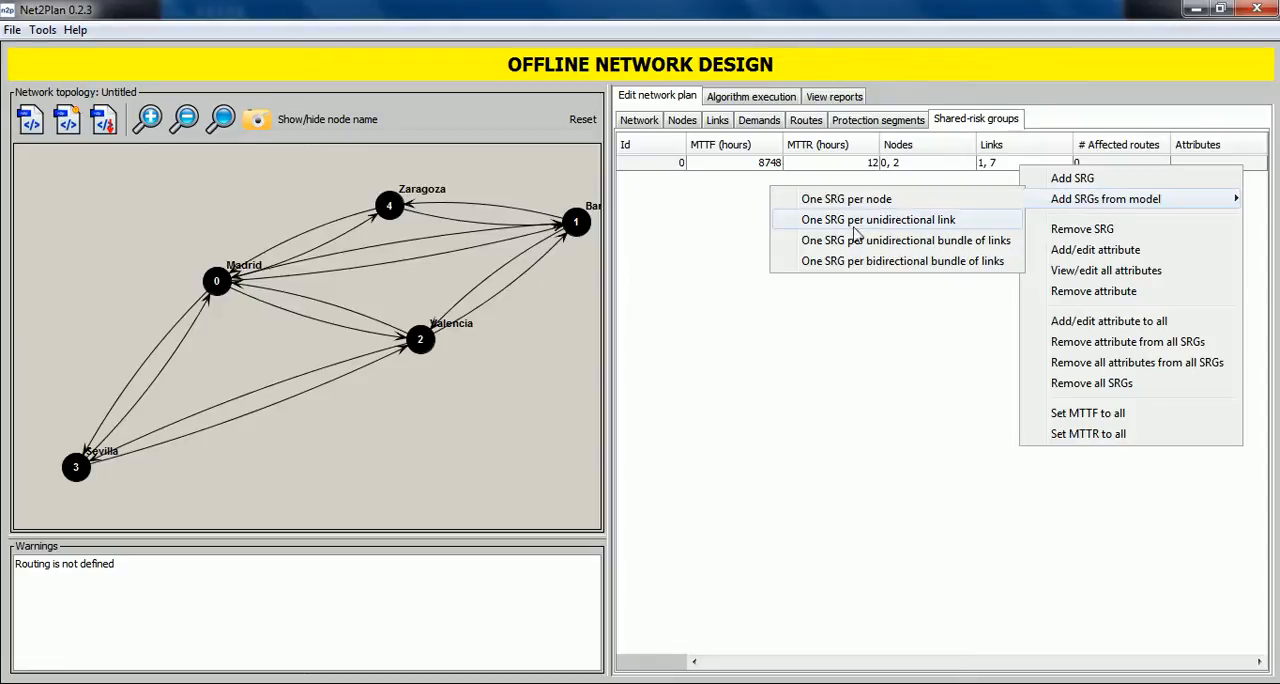
{"action": "left_click", "coordinate": [670, 192]}
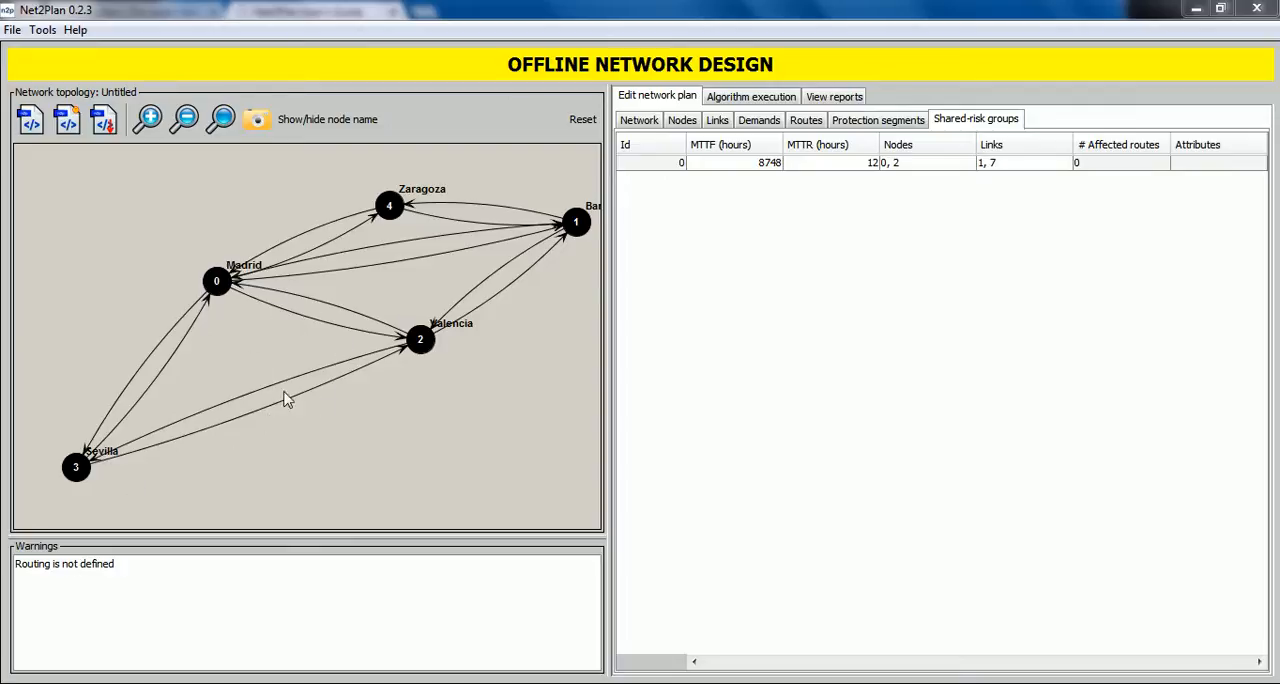
Browse the built-in design algorithms and review the descriptions and parameters of BA_maxTrafficDemands_LinkCapacity_xde and CFA_minCostModularCapacities.
{"action": "left_click", "coordinate": [748, 100]}
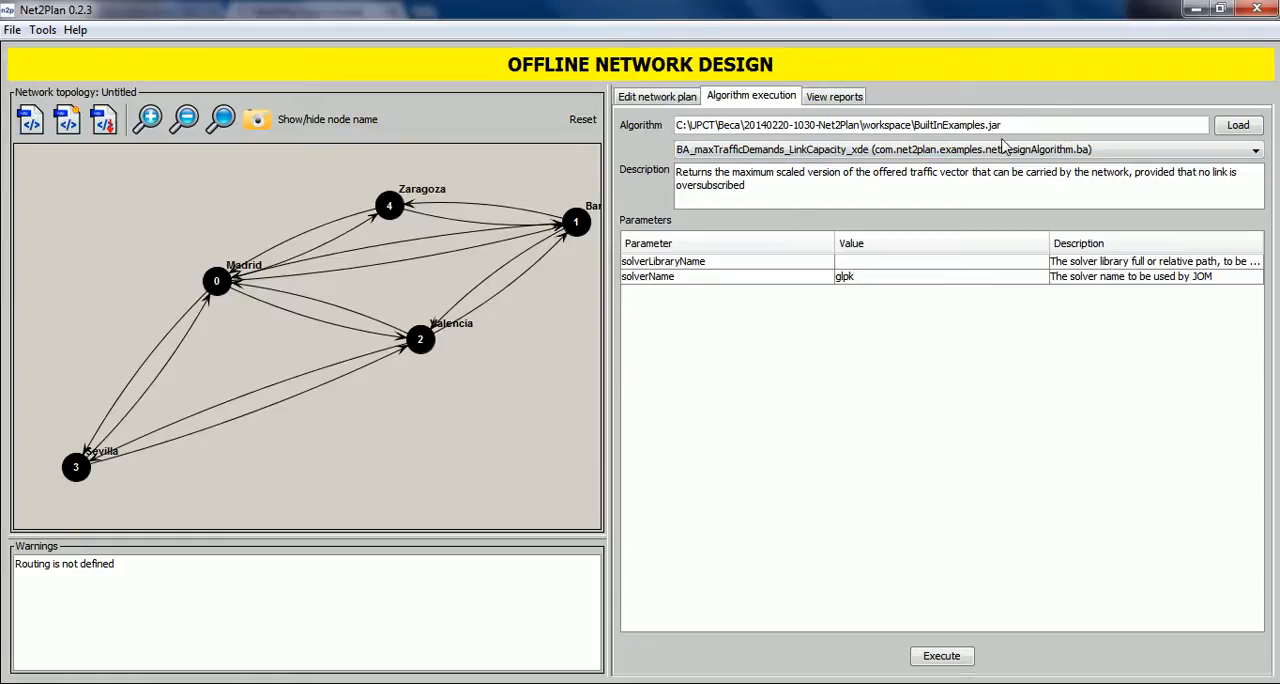
{"action": "left_click", "coordinate": [927, 155]}
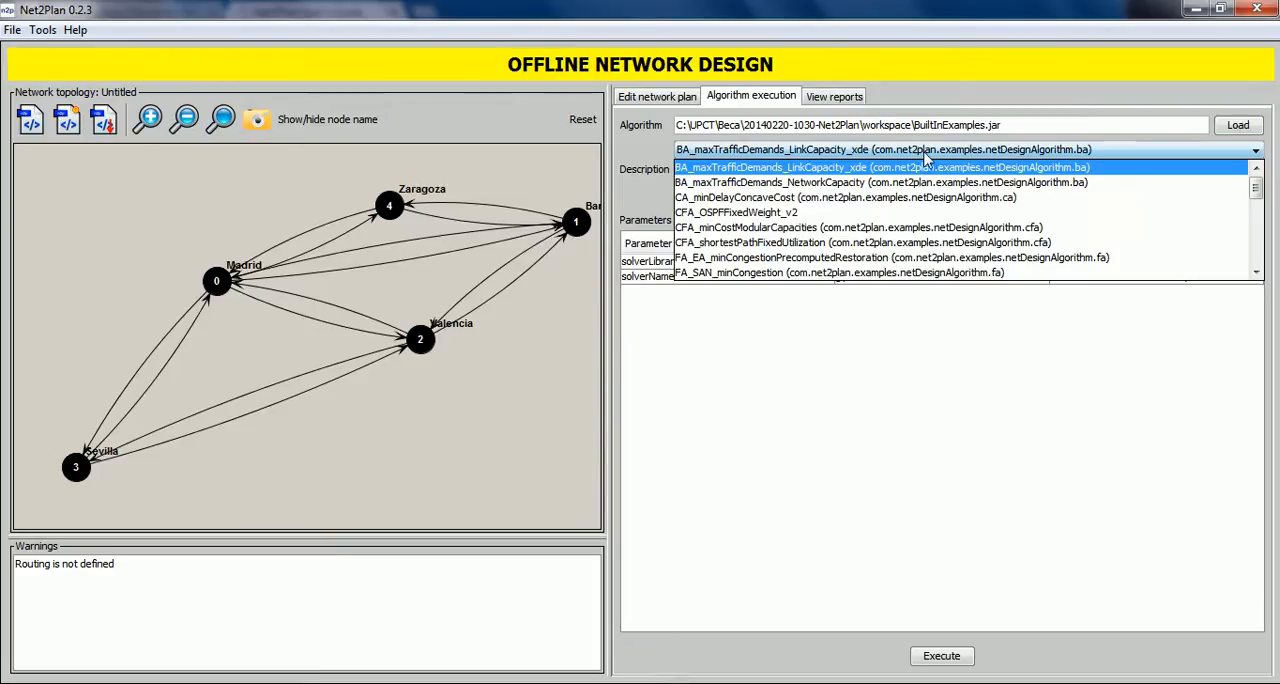
{"action": "scroll", "coordinate": [925, 212], "scroll_direction": "down", "scroll_amount": 4}
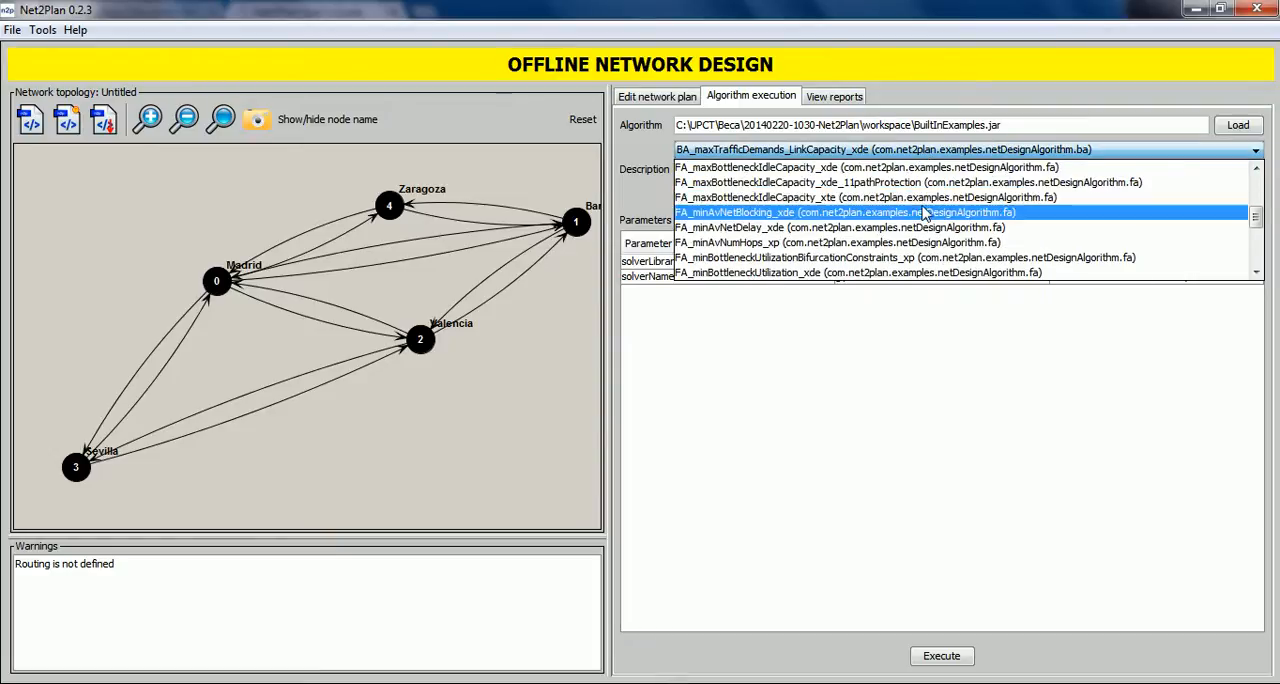
{"action": "scroll", "coordinate": [888, 190], "scroll_direction": "up", "scroll_amount": 3}
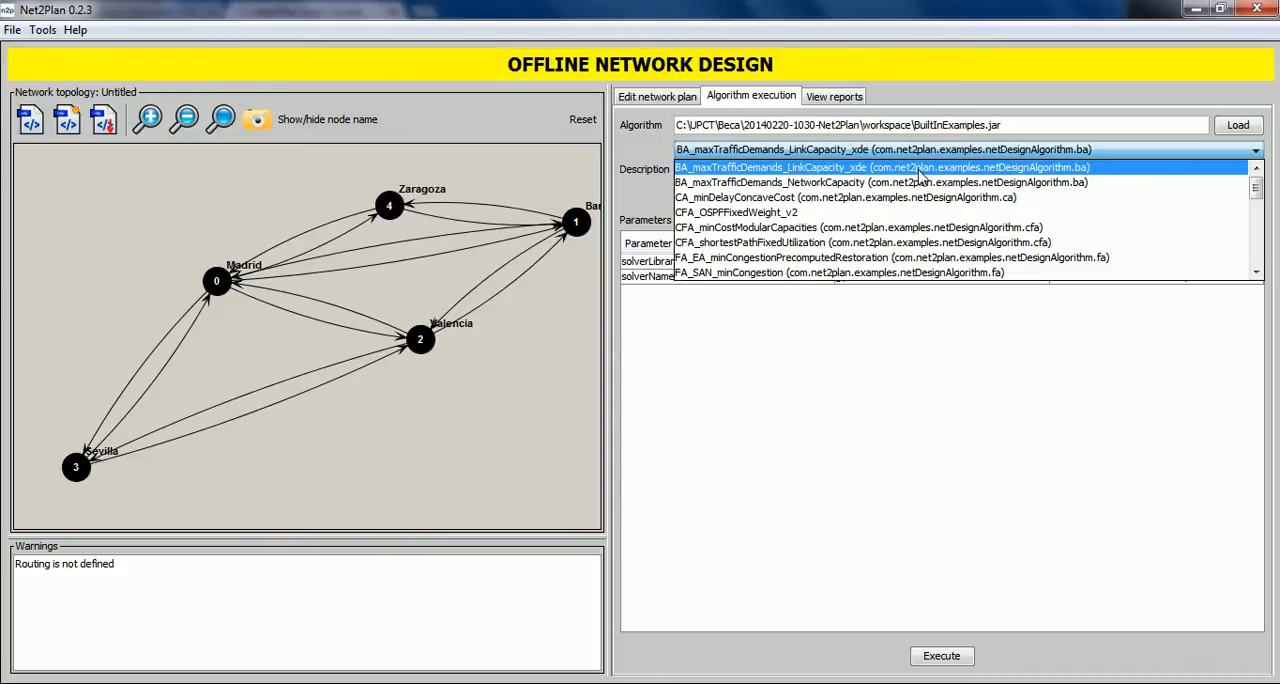
{"action": "left_click", "coordinate": [918, 170]}
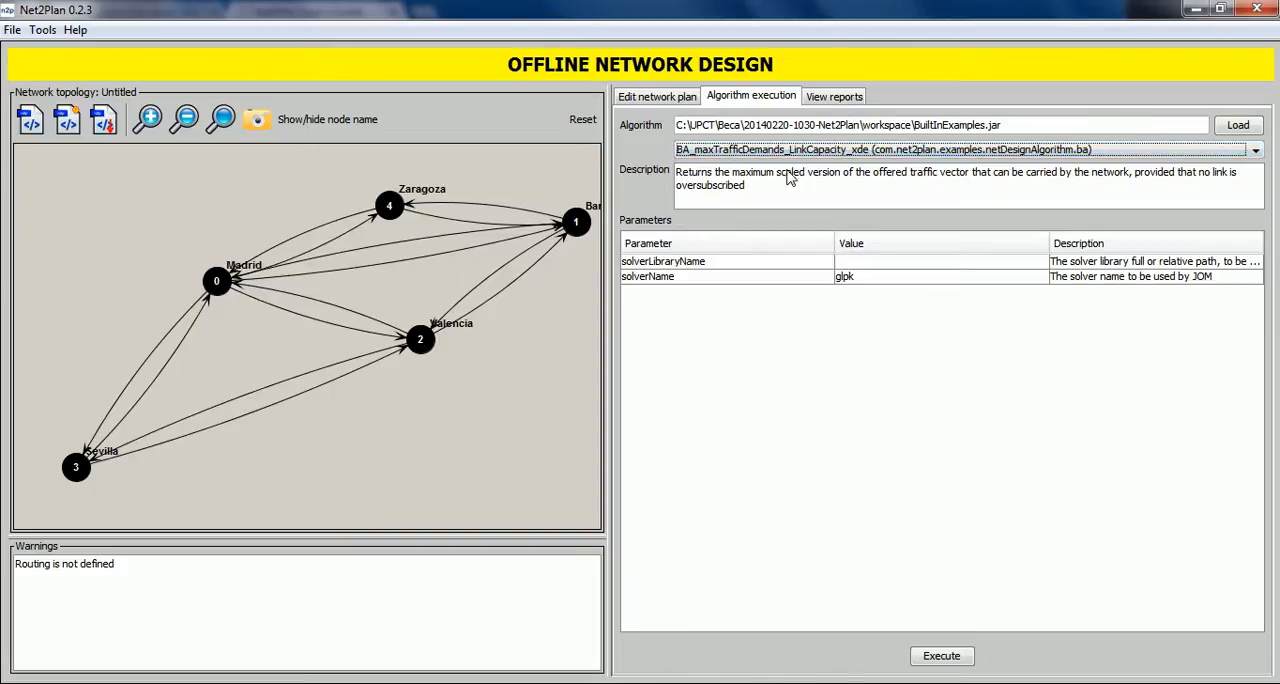
{"action": "left_click", "coordinate": [734, 149]}
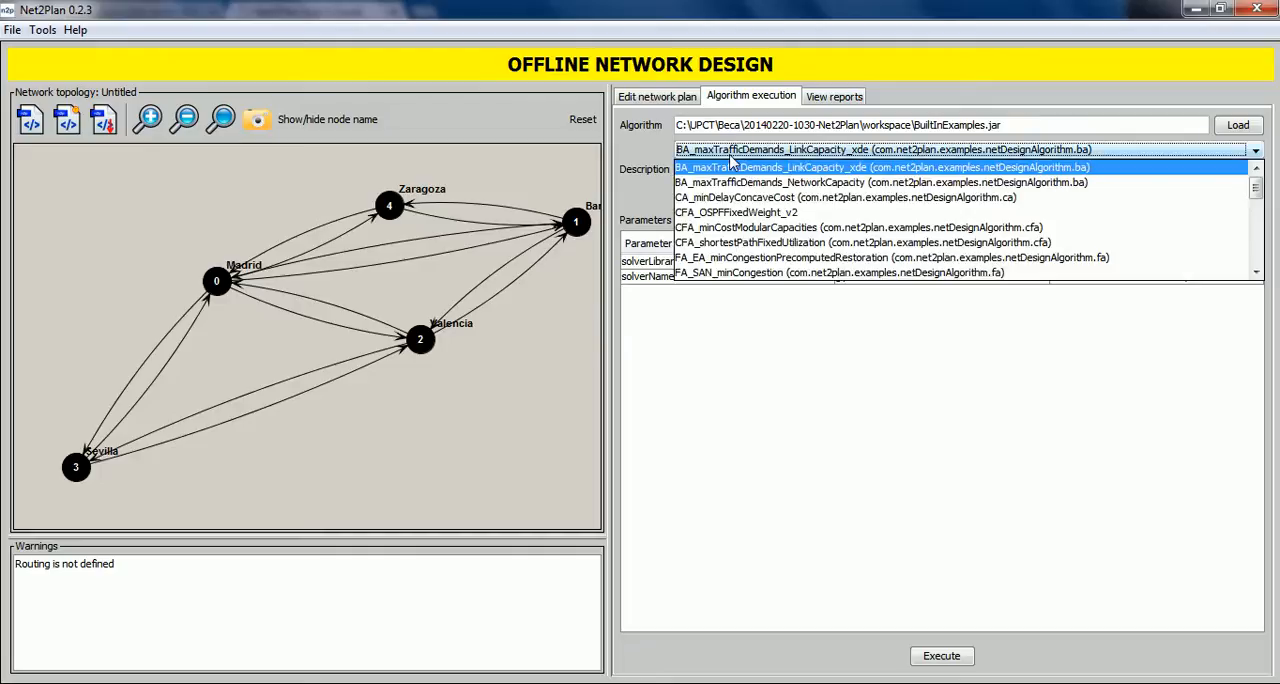
{"action": "left_click", "coordinate": [735, 228]}
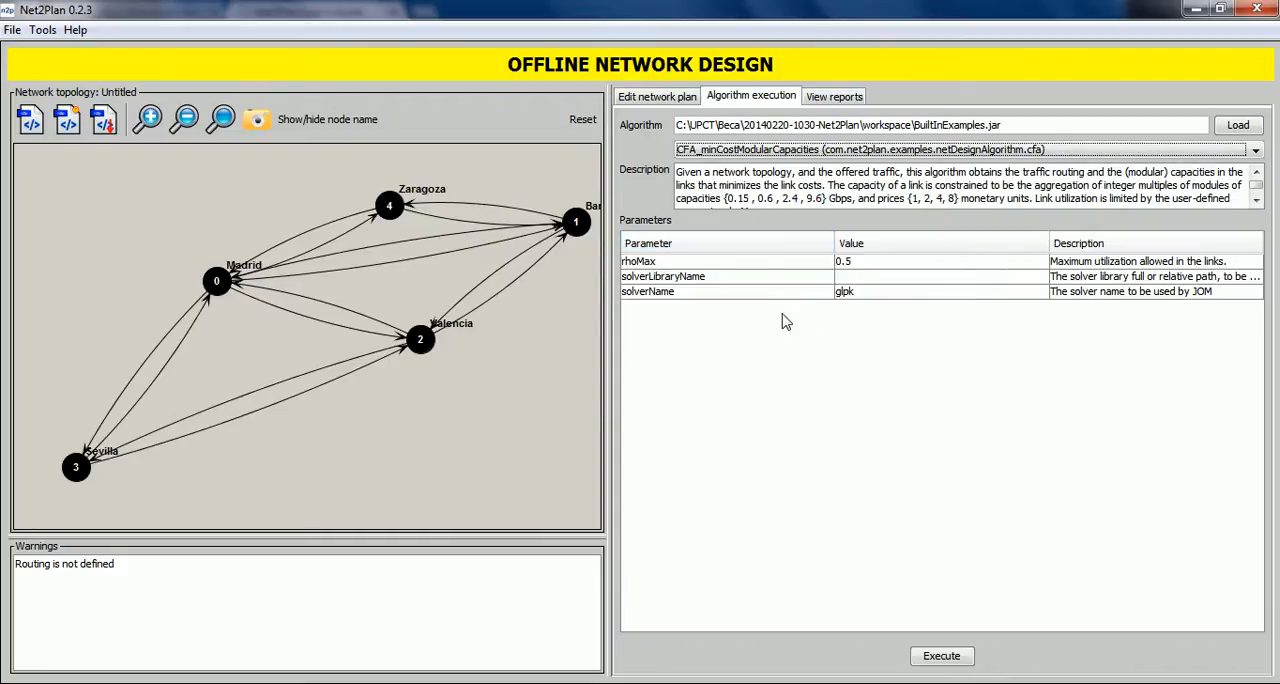
Run the CFA_shortestPathFixedUtilization algorithm with the fixed link utilization parameter cg set to 0.75.
{"action": "left_click", "coordinate": [781, 152]}
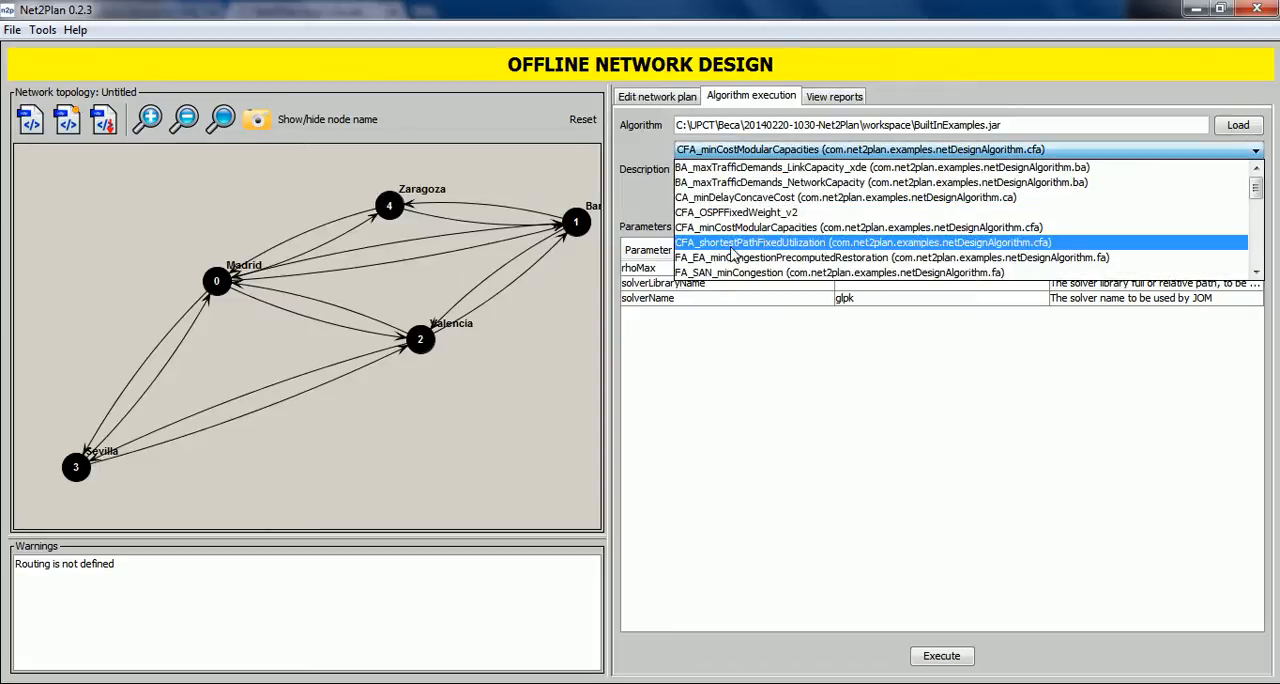
{"action": "left_click", "coordinate": [776, 252]}
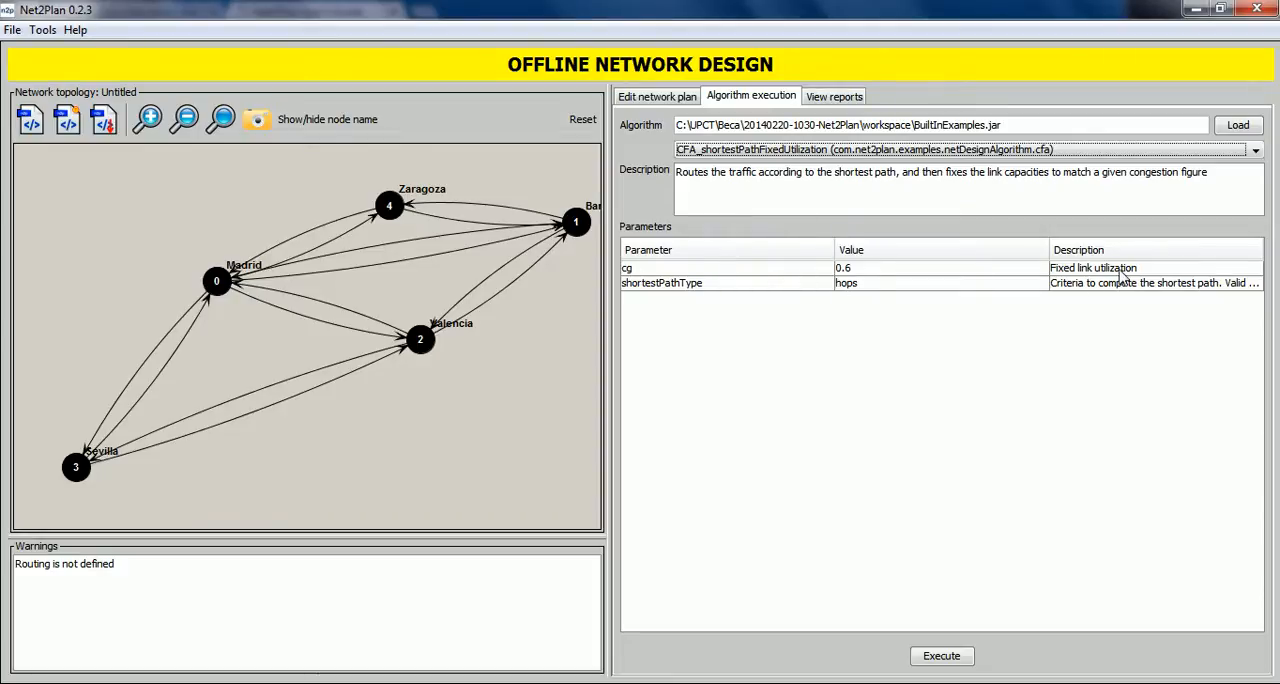
{"action": "double_click", "coordinate": [857, 268]}
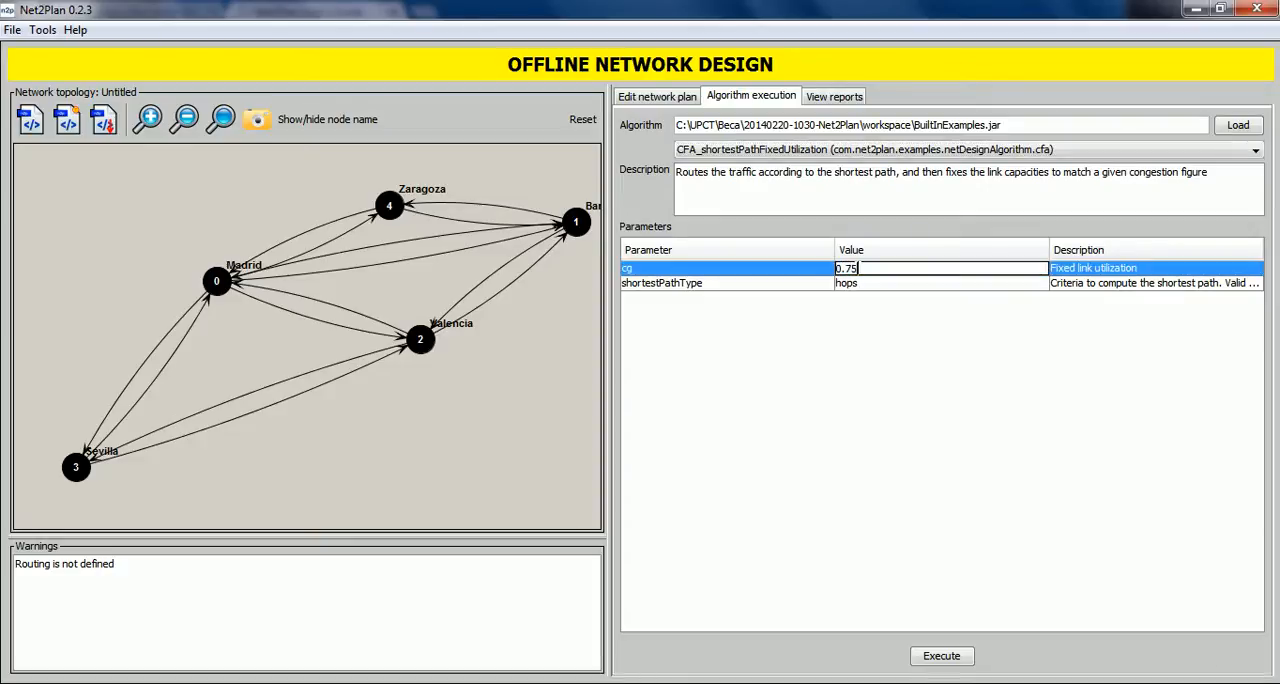
{"action": "type", "text": "0.75"}
{"action": "key", "text": "Return"}
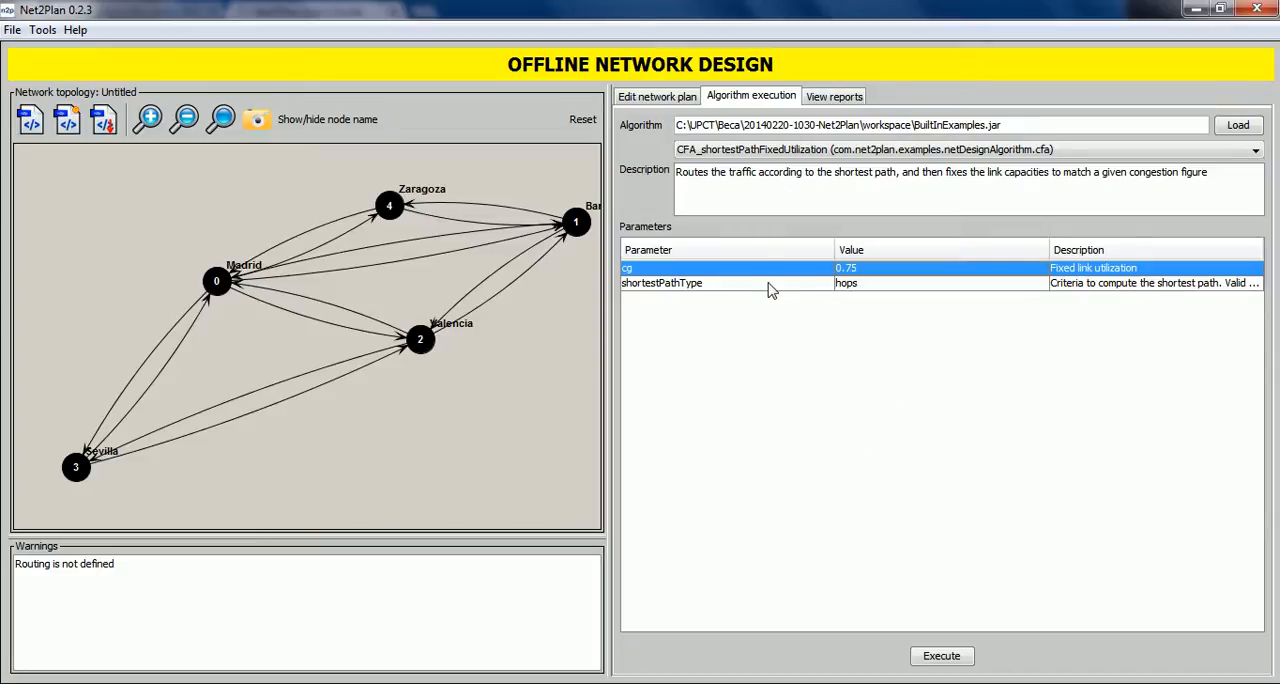
{"action": "left_click", "coordinate": [946, 658]}
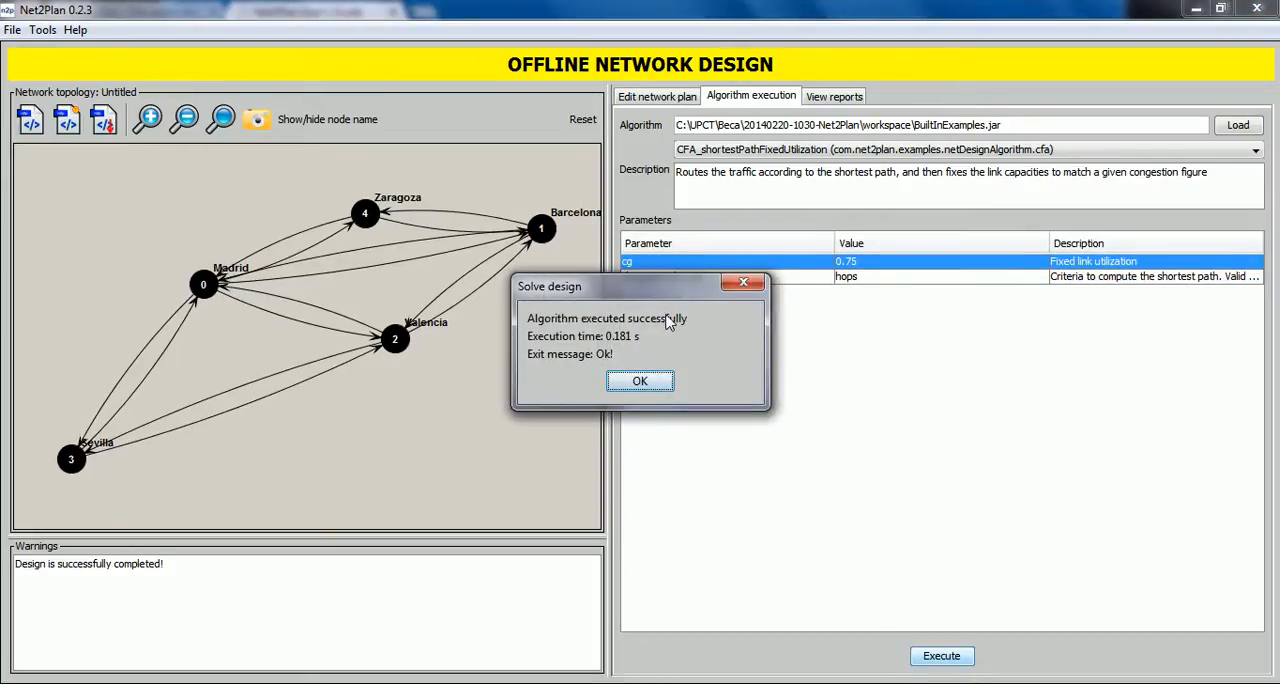
{"action": "left_click", "coordinate": [640, 382]}
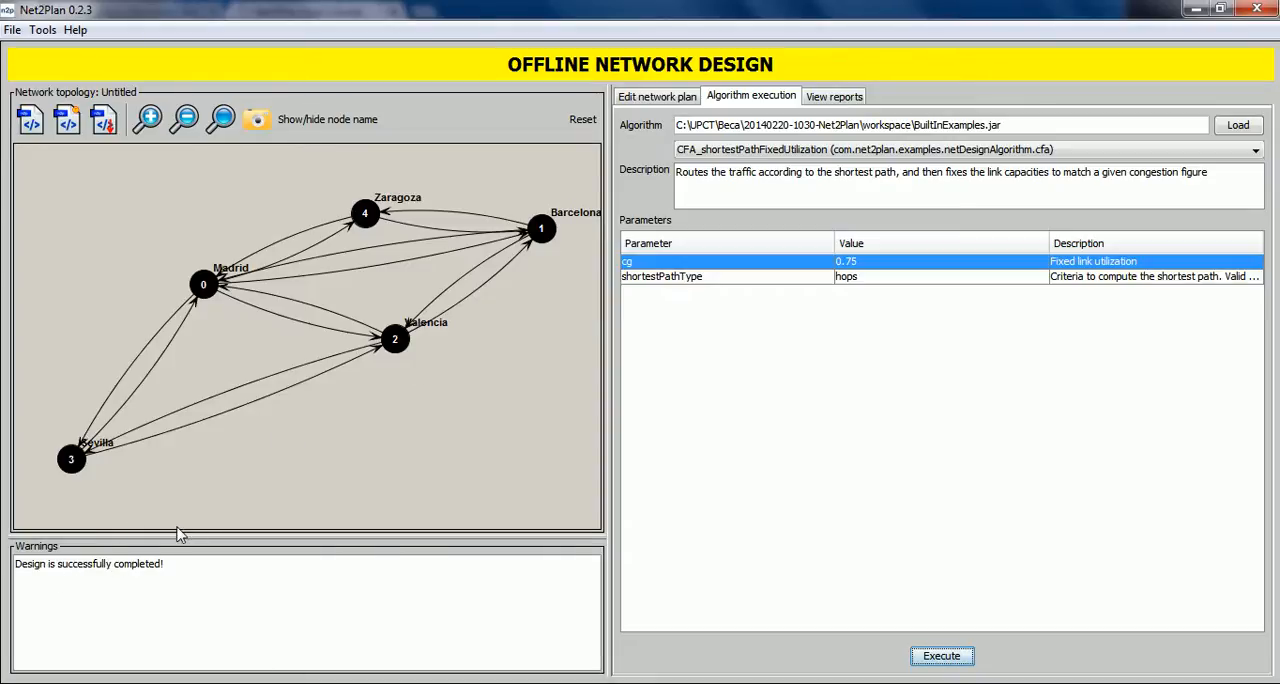
Review the designed network's summary metrics for topology, traffic, routing and resilience.
{"action": "left_click", "coordinate": [651, 100]}
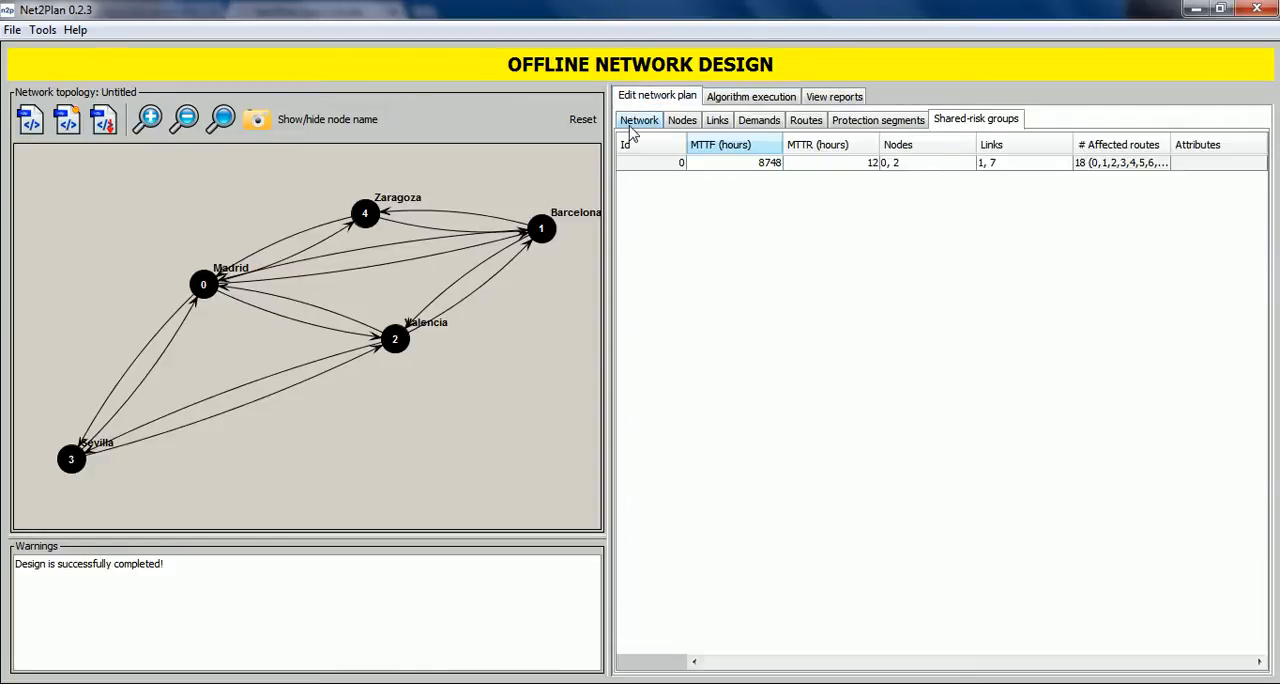
{"action": "left_click", "coordinate": [633, 125]}
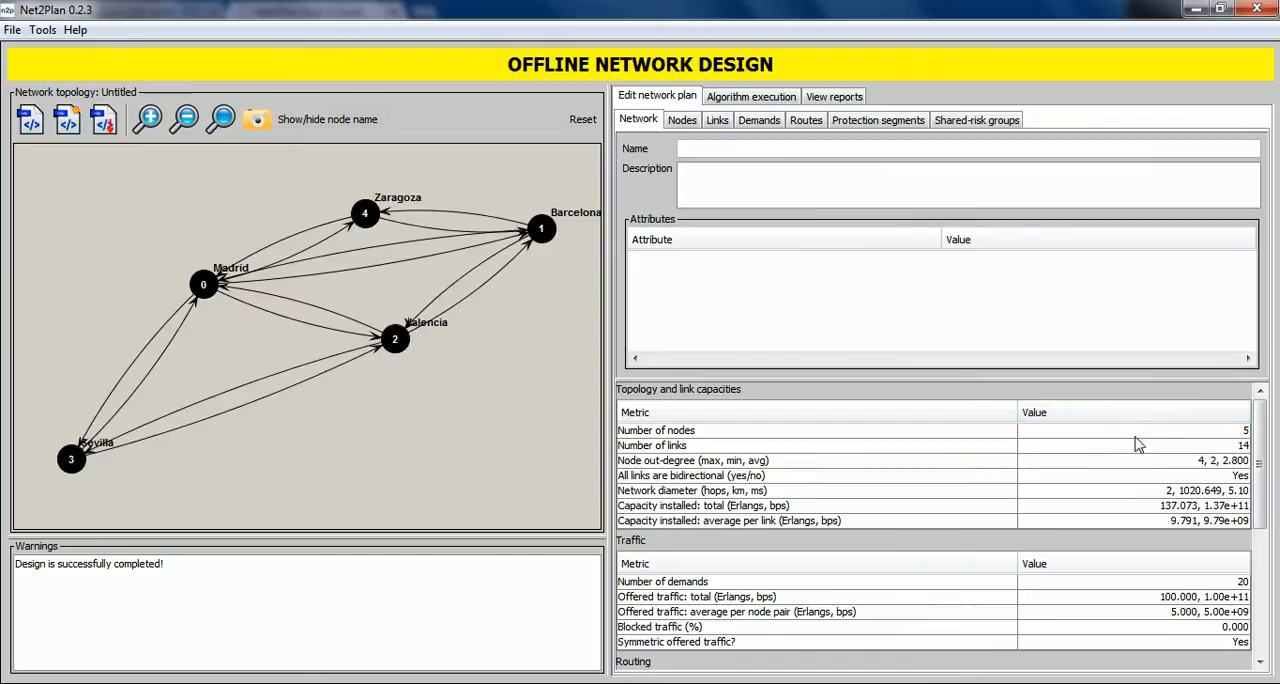
{"action": "scroll", "coordinate": [1225, 527], "scroll_direction": "down", "scroll_amount": 5}
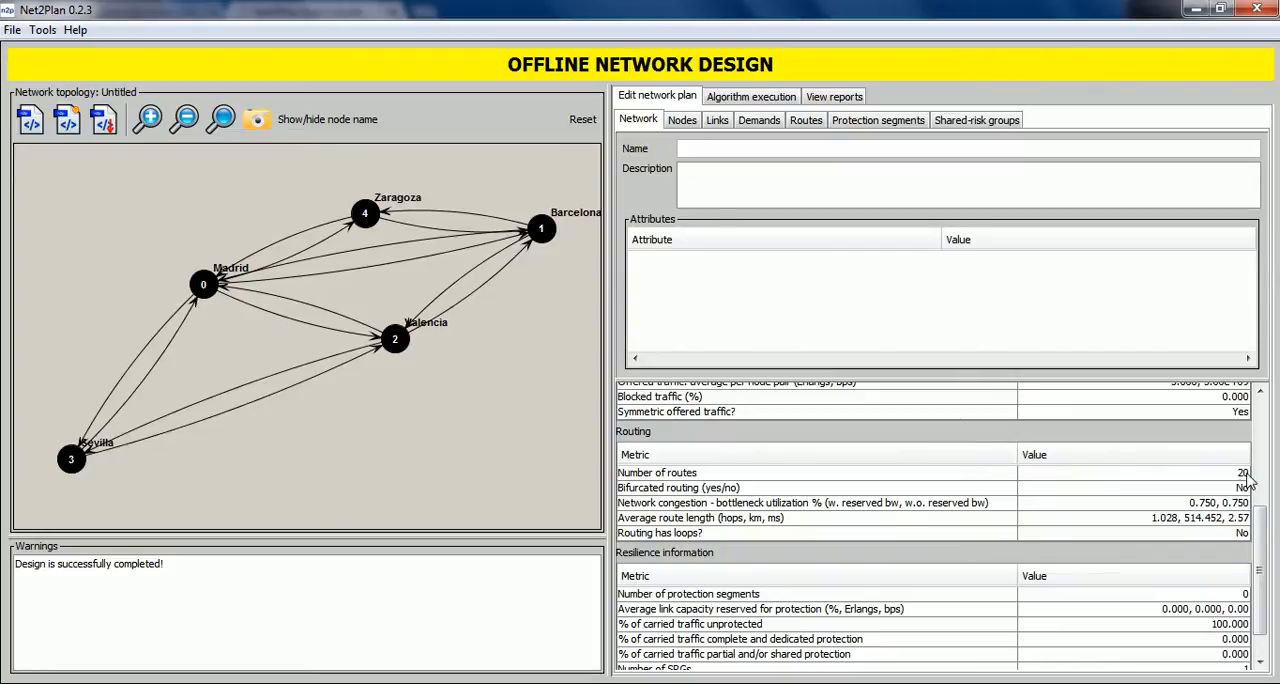
{"action": "scroll", "coordinate": [1259, 520], "scroll_direction": "up", "scroll_amount": 2}
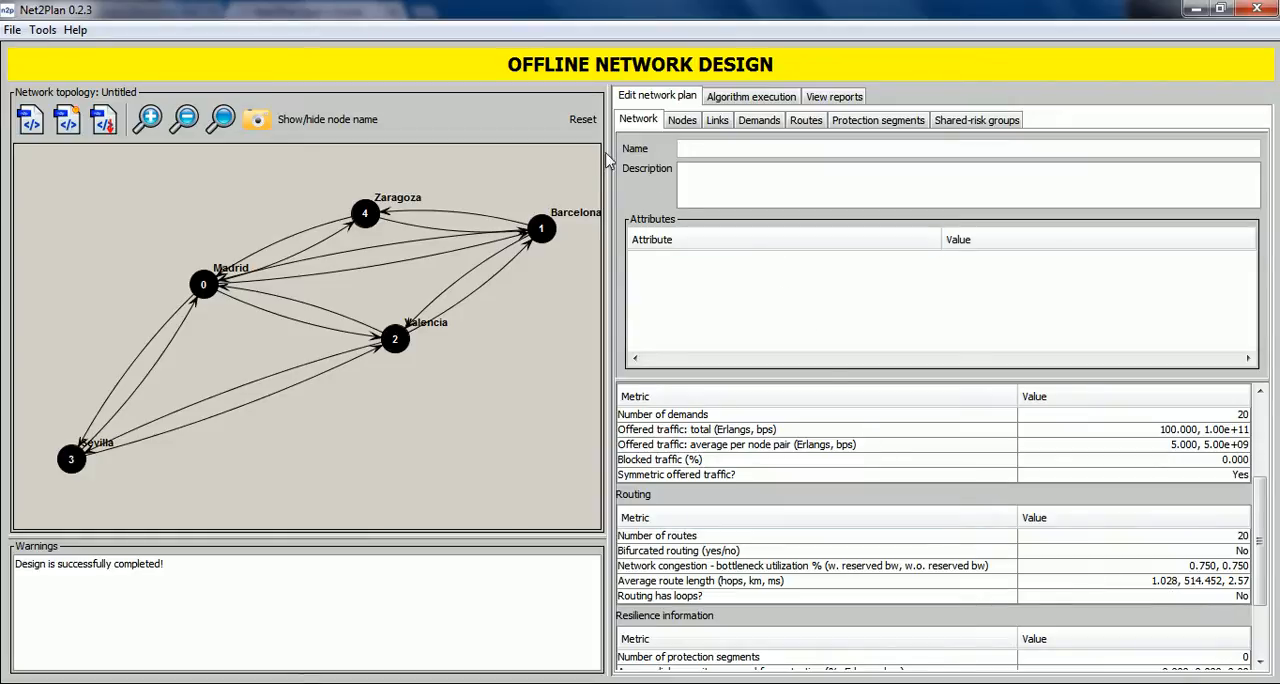
Examine the routes table, highlighting routes 0 to 3 one after another in the topology.
{"action": "left_click", "coordinate": [802, 124]}
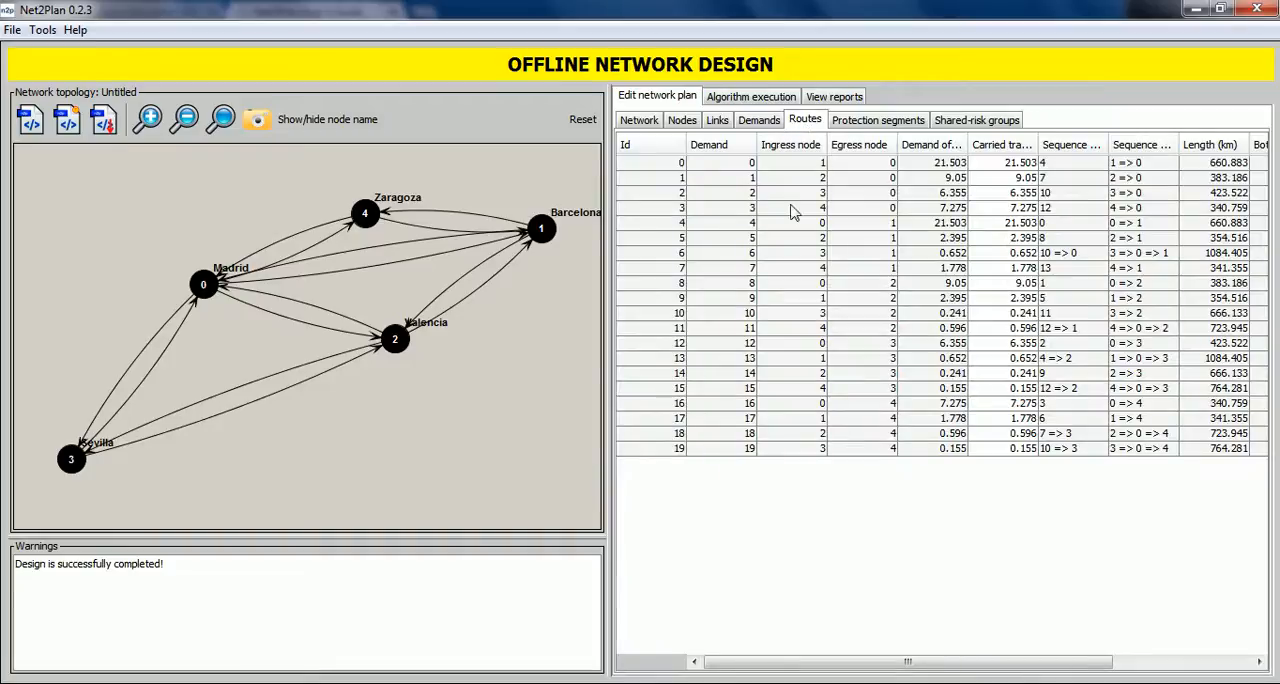
{"action": "left_click", "coordinate": [702, 168]}
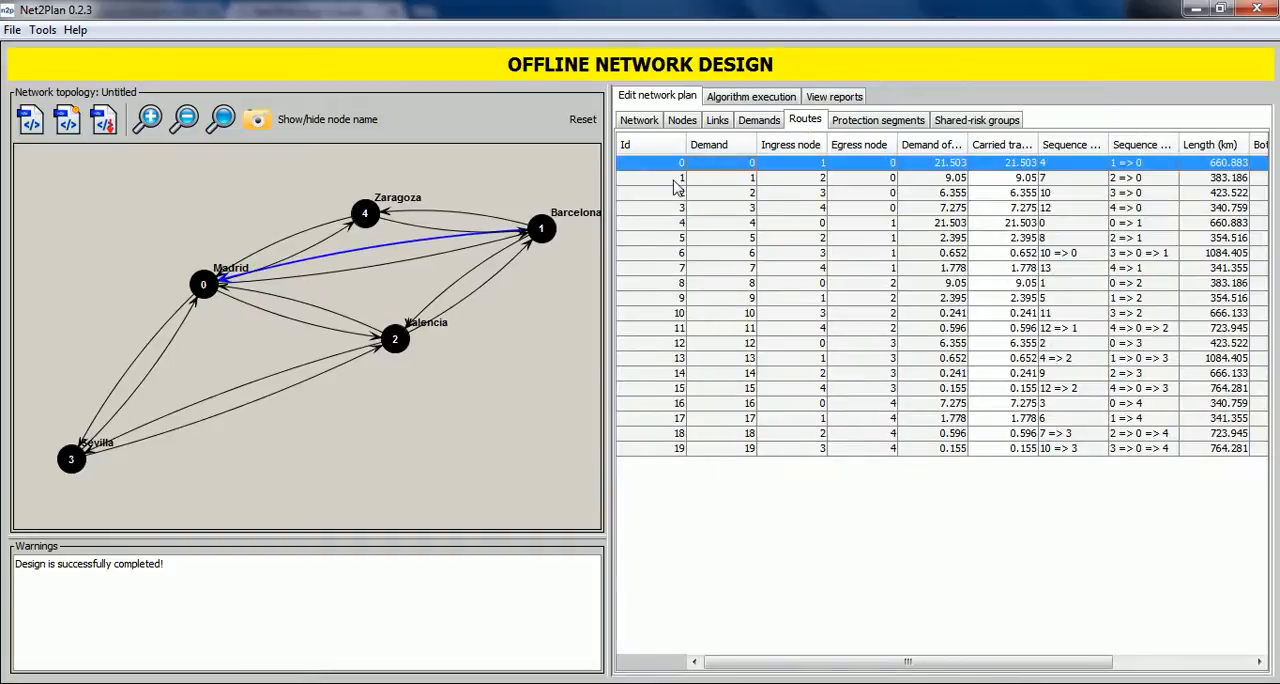
{"action": "left_click", "coordinate": [697, 182]}
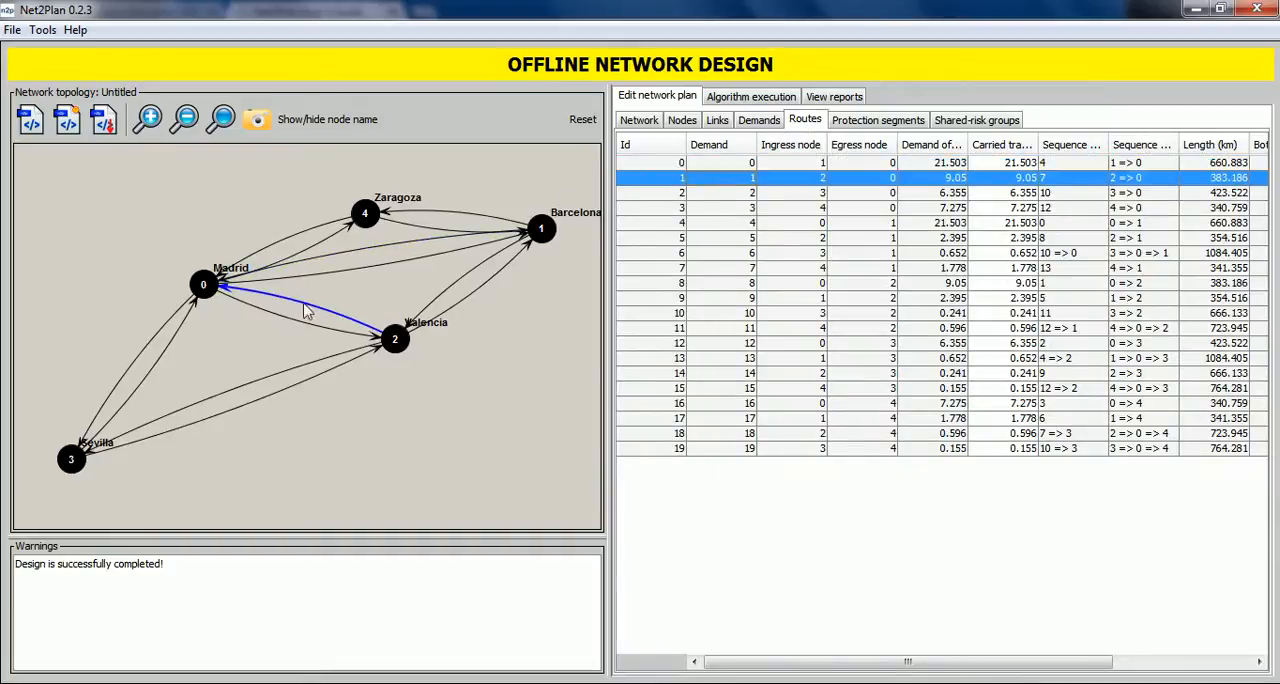
{"action": "left_click", "coordinate": [757, 194]}
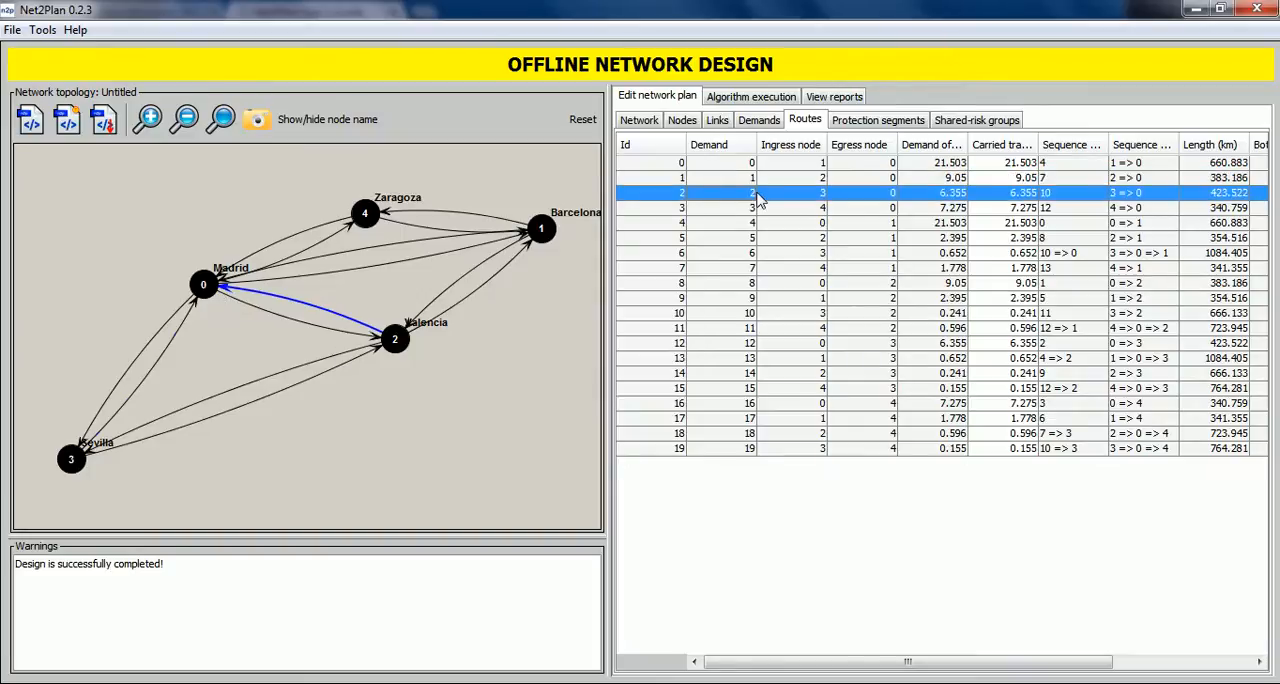
{"action": "left_click", "coordinate": [752, 210]}
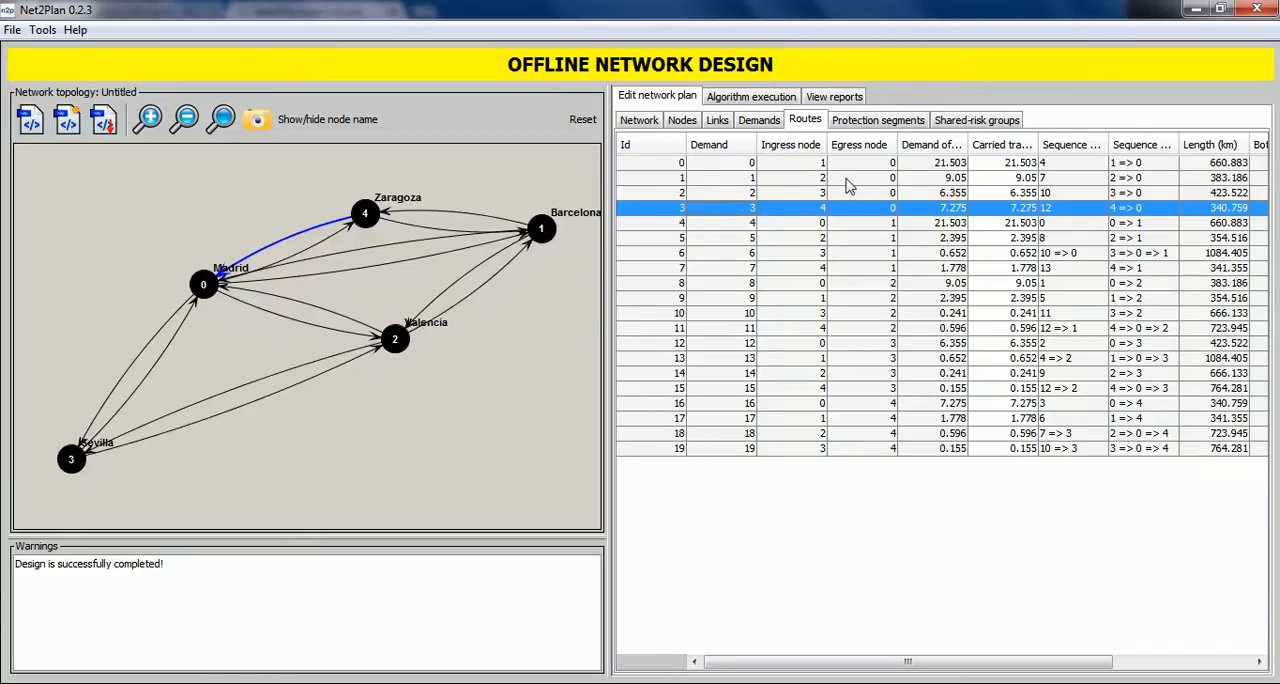
Examine the routes table's traffic, link sequence, length and bottleneck utilization columns, highlighting routes 1 and 6 in the topology.
{"action": "mouse_move", "coordinate": [968, 145]}
{"action": "left_mouse_down"}
{"action": "mouse_move", "coordinate": [1007, 145]}
{"action": "mouse_move", "coordinate": [968, 145]}
{"action": "left_mouse_up"}
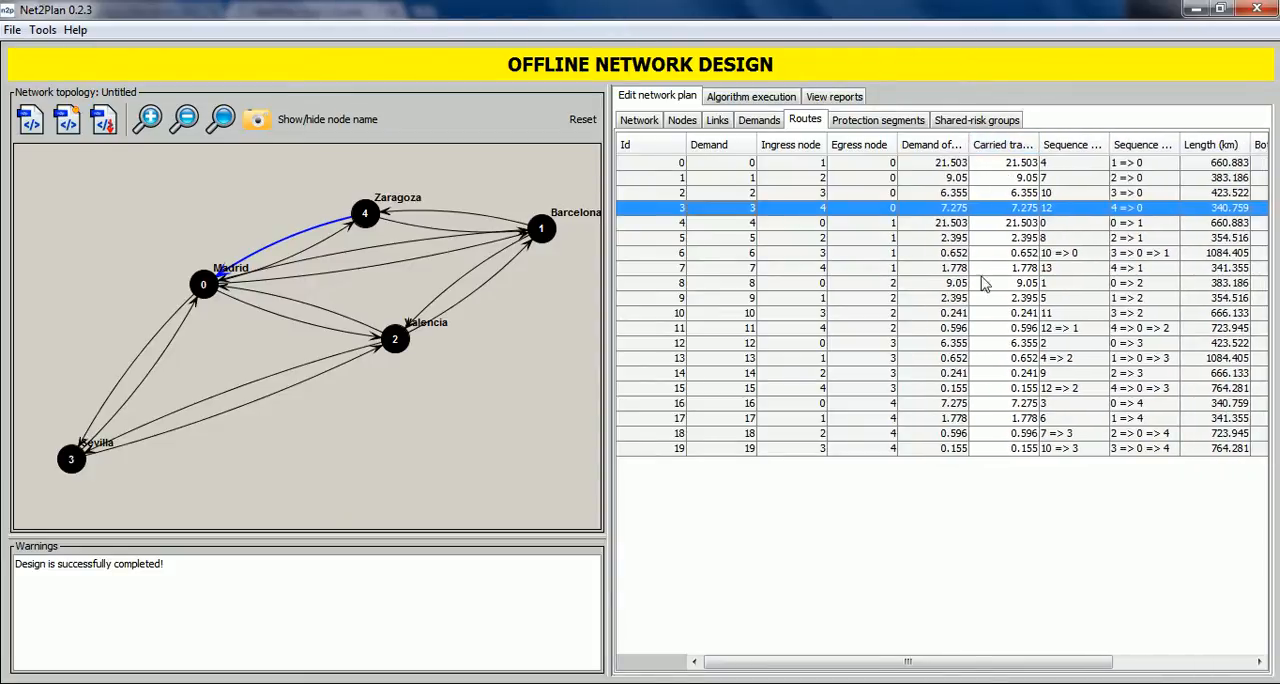
{"action": "left_click", "coordinate": [1064, 179]}
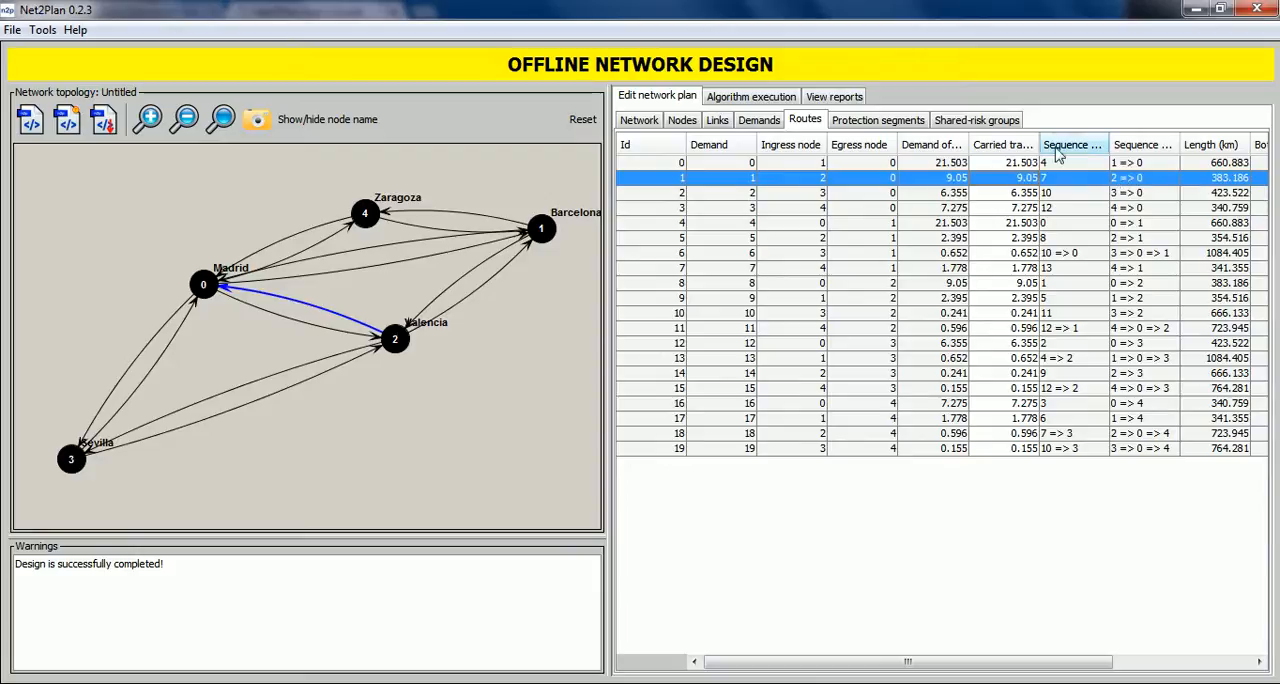
{"action": "left_click", "coordinate": [1057, 255]}
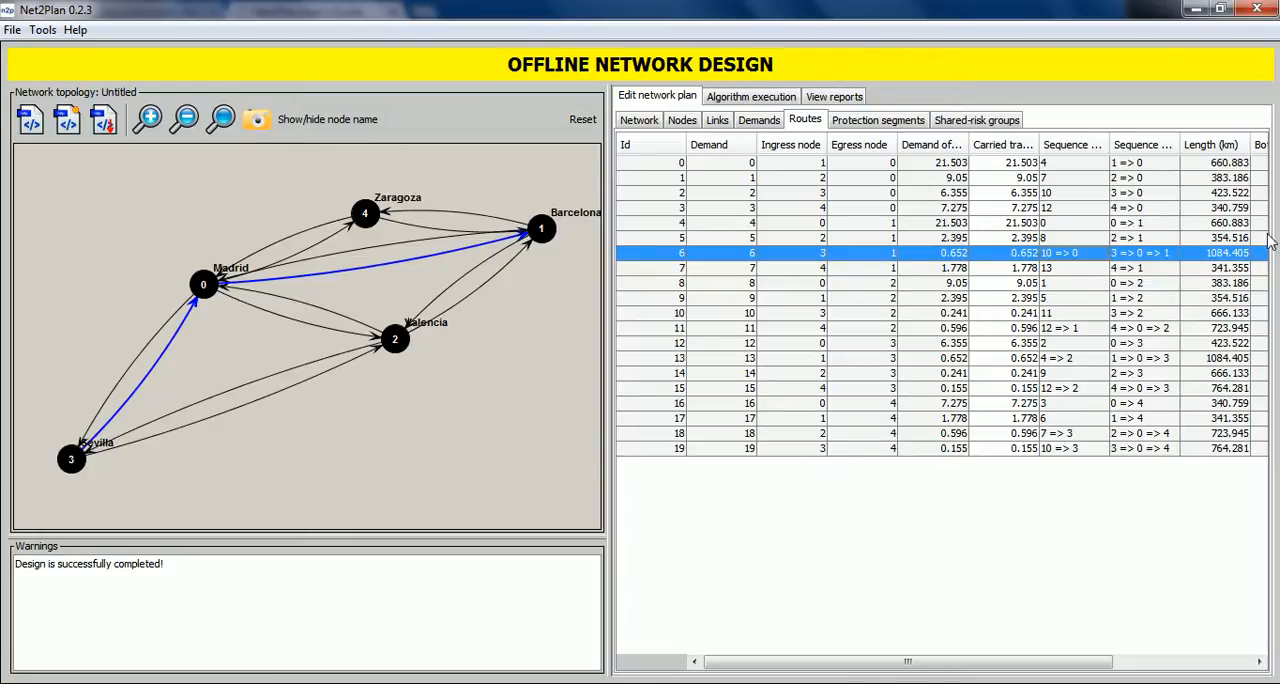
{"action": "left_click_drag", "start_coordinate": [1078, 665], "coordinate": [1143, 668]}
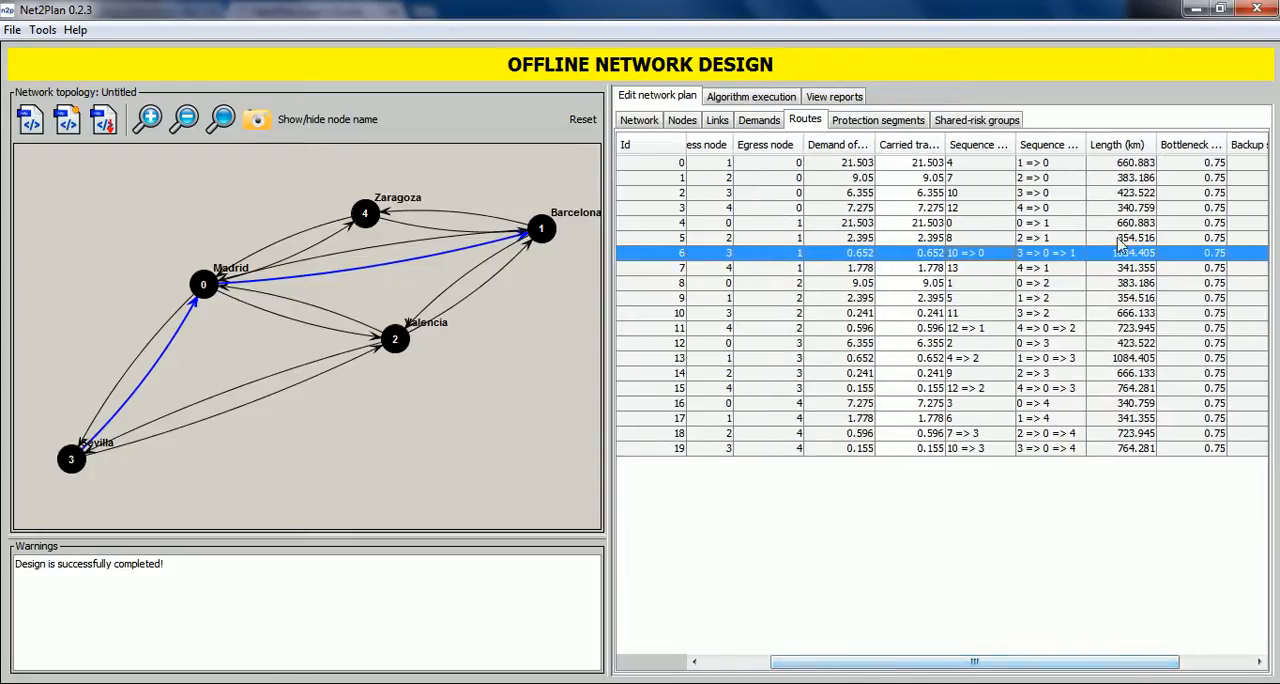
{"action": "mouse_move", "coordinate": [1228, 144]}
{"action": "left_mouse_down"}
{"action": "mouse_move", "coordinate": [1262, 140]}
{"action": "mouse_move", "coordinate": [1229, 144]}
{"action": "left_mouse_up"}
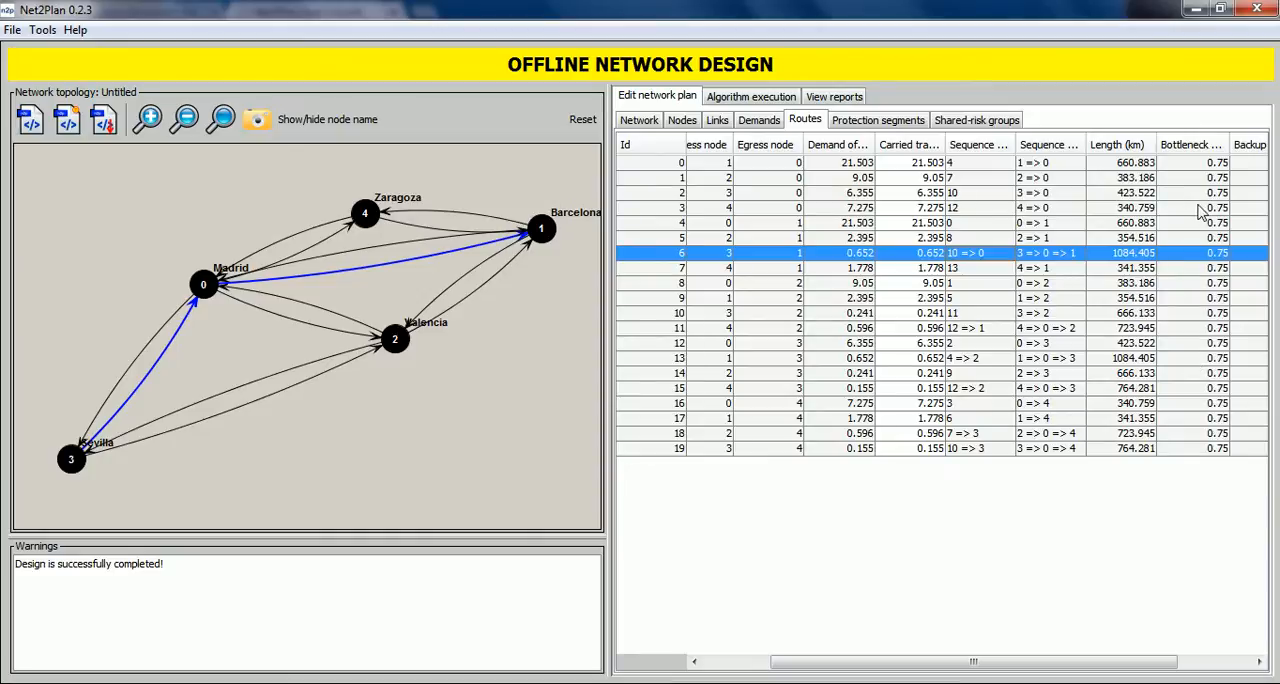
{"action": "scroll", "coordinate": [1108, 660], "scroll_direction": "right", "scroll_amount": 2}
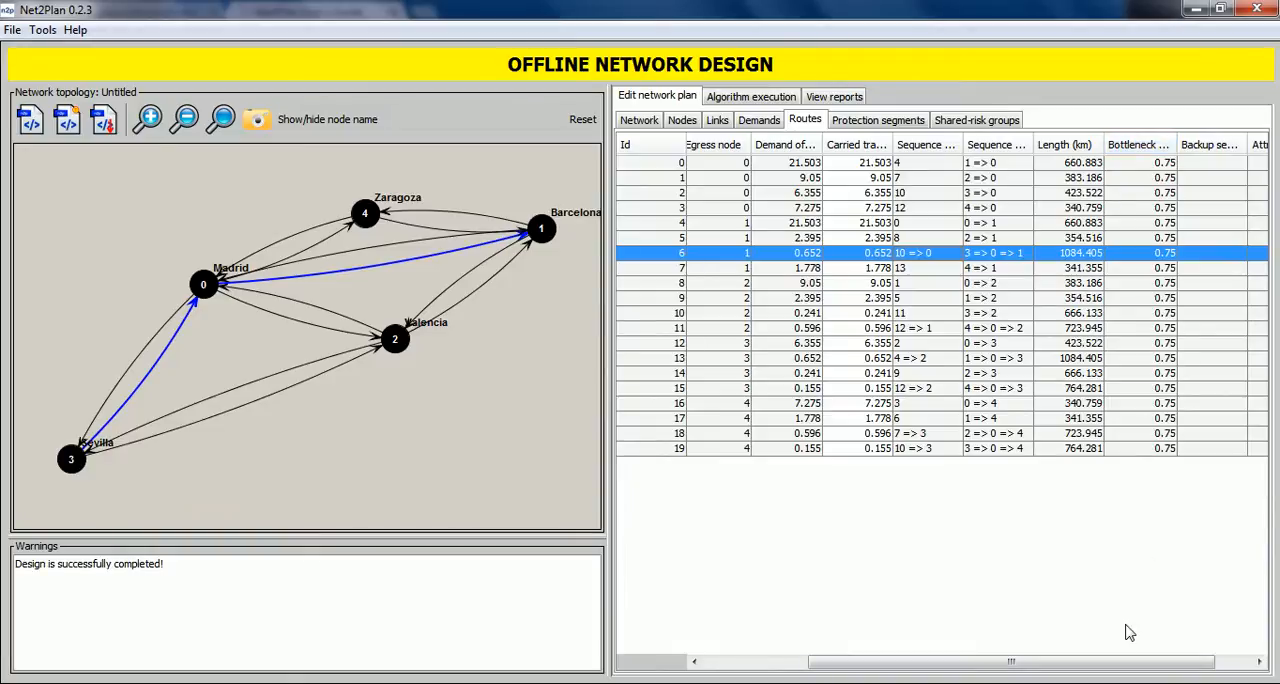
{"action": "left_click_drag", "start_coordinate": [1129, 666], "coordinate": [1085, 672]}
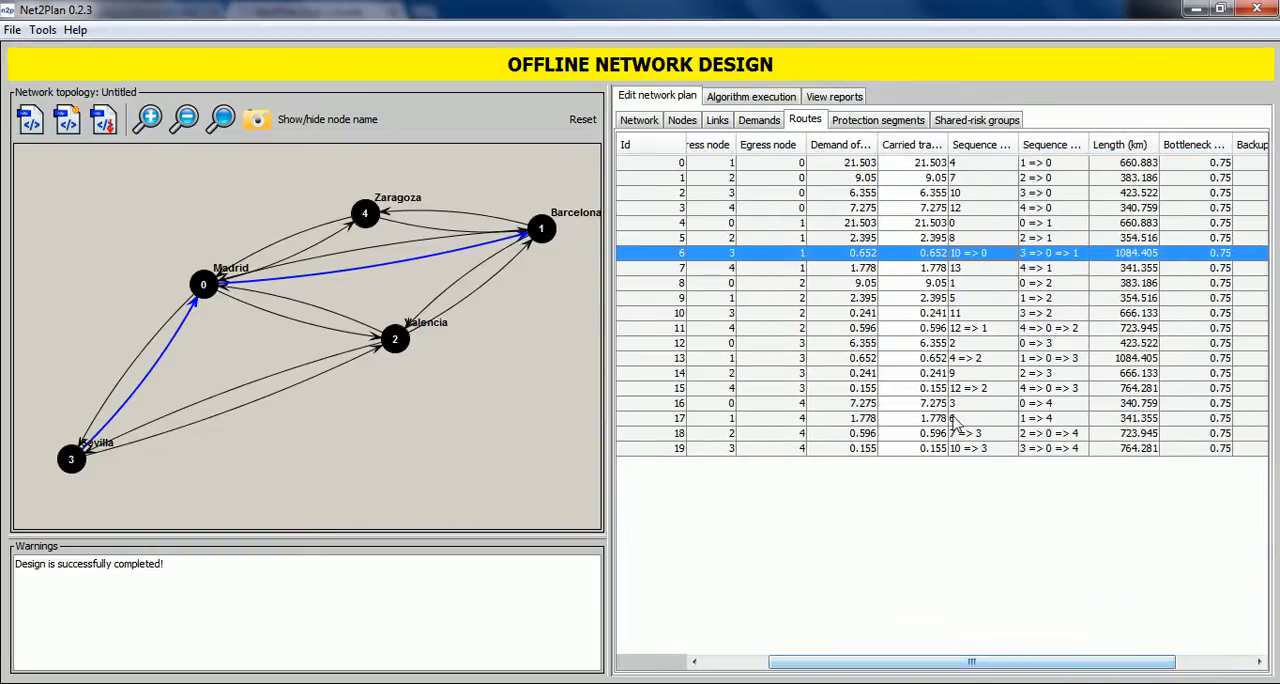
Review the links table's carried traffic and utilization, and the demands table with demands 0 and 1 highlighted in the topology.
{"action": "left_click", "coordinate": [720, 121]}
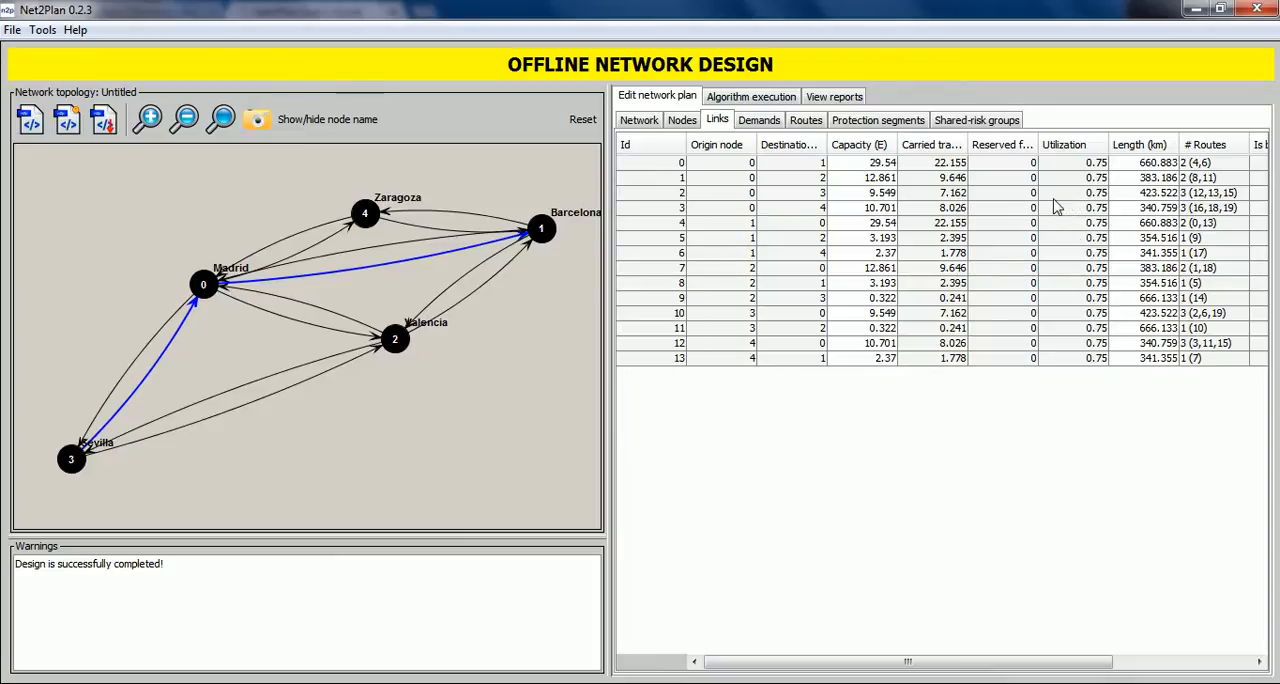
{"action": "left_click_drag", "start_coordinate": [967, 145], "coordinate": [984, 146]}
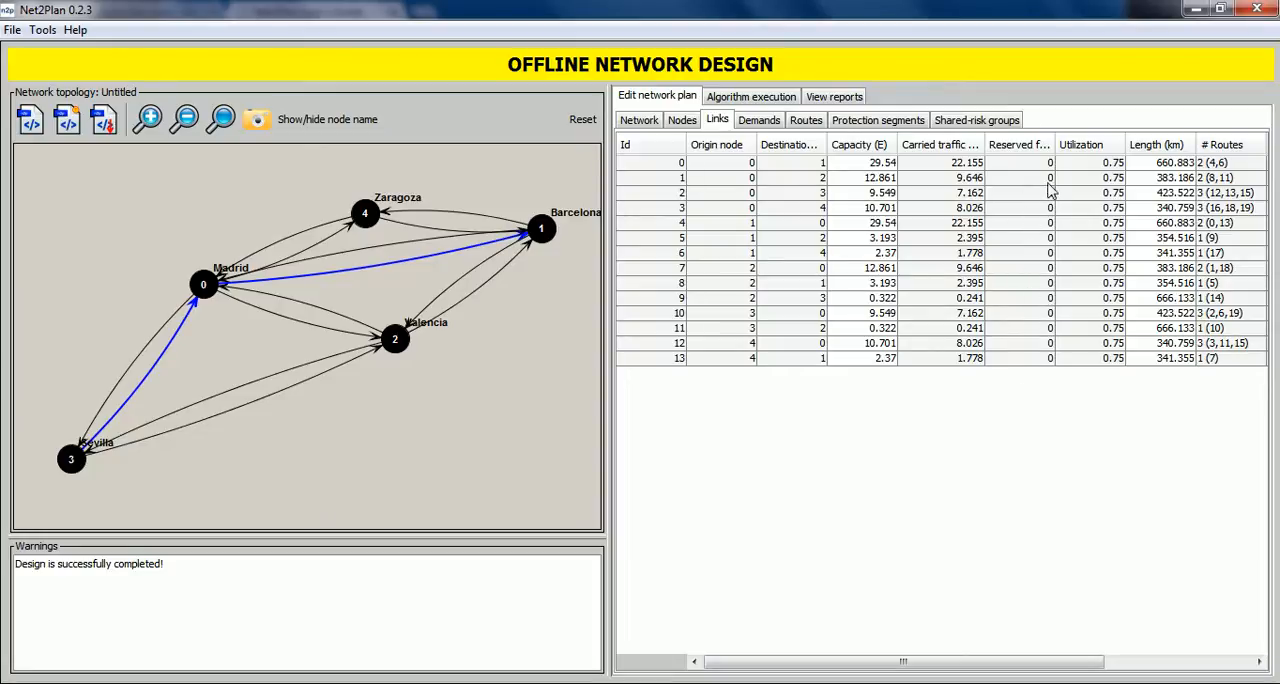
{"action": "left_click", "coordinate": [759, 125]}
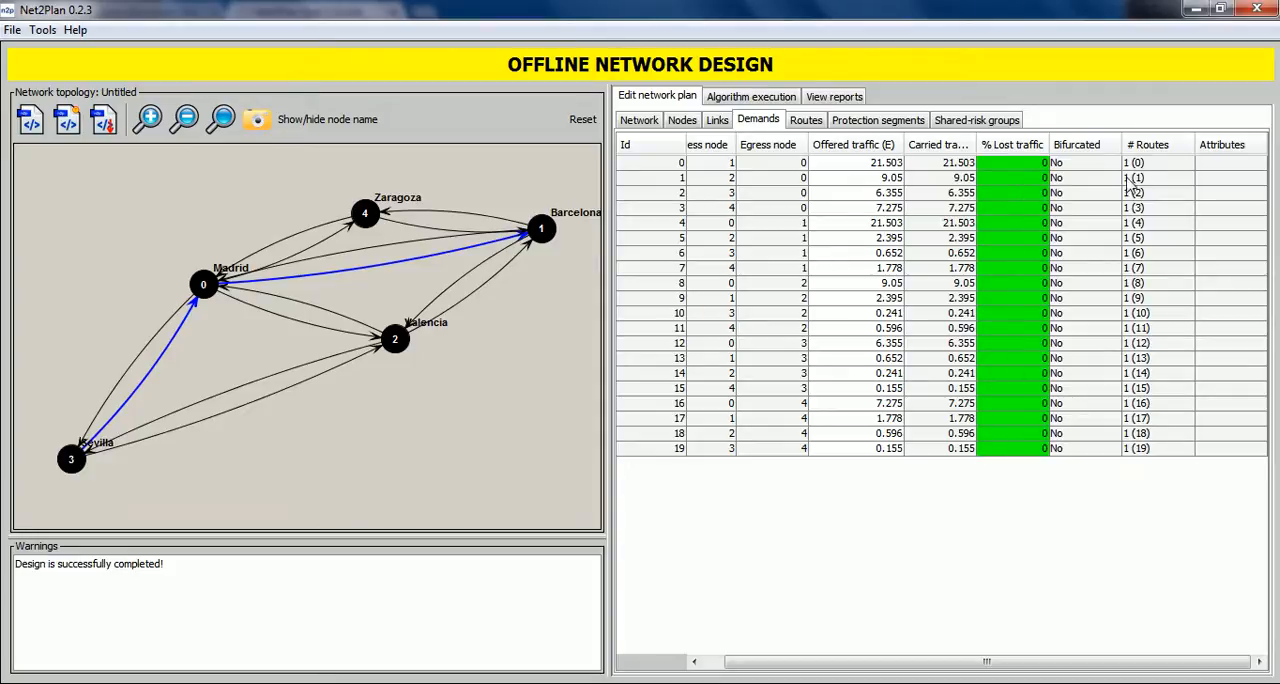
{"action": "left_click_drag", "start_coordinate": [1078, 658], "coordinate": [1054, 661]}
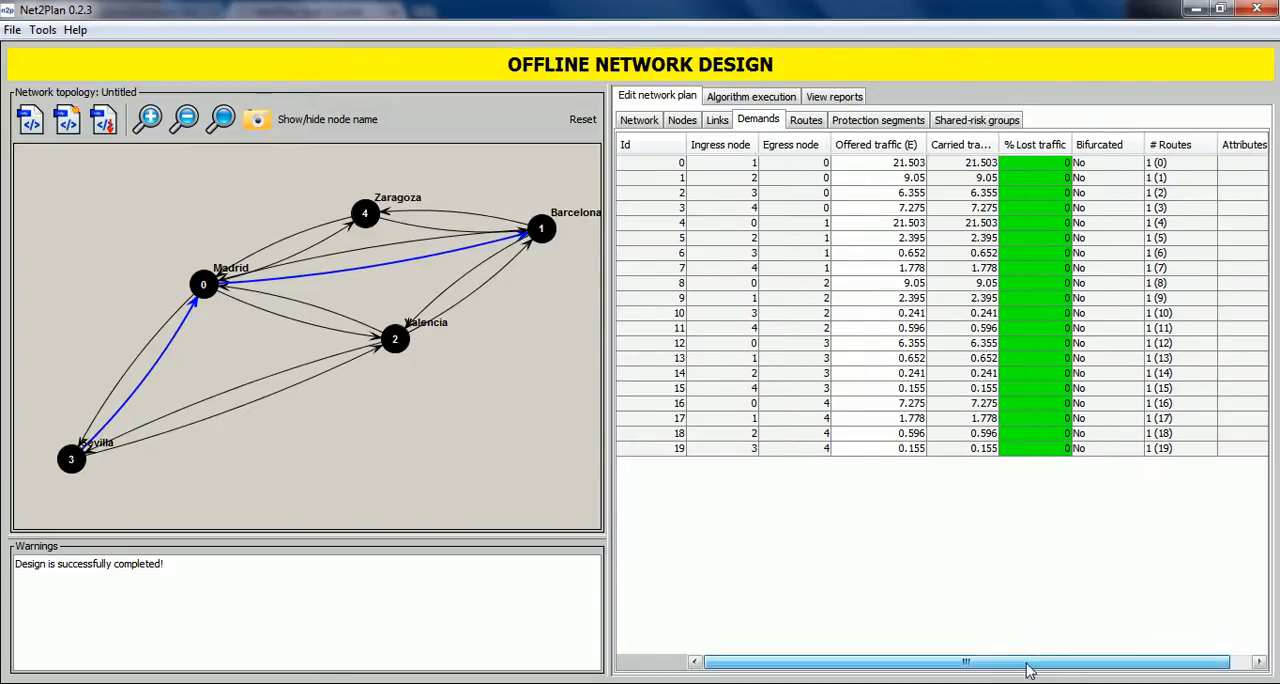
{"action": "left_click", "coordinate": [1160, 165]}
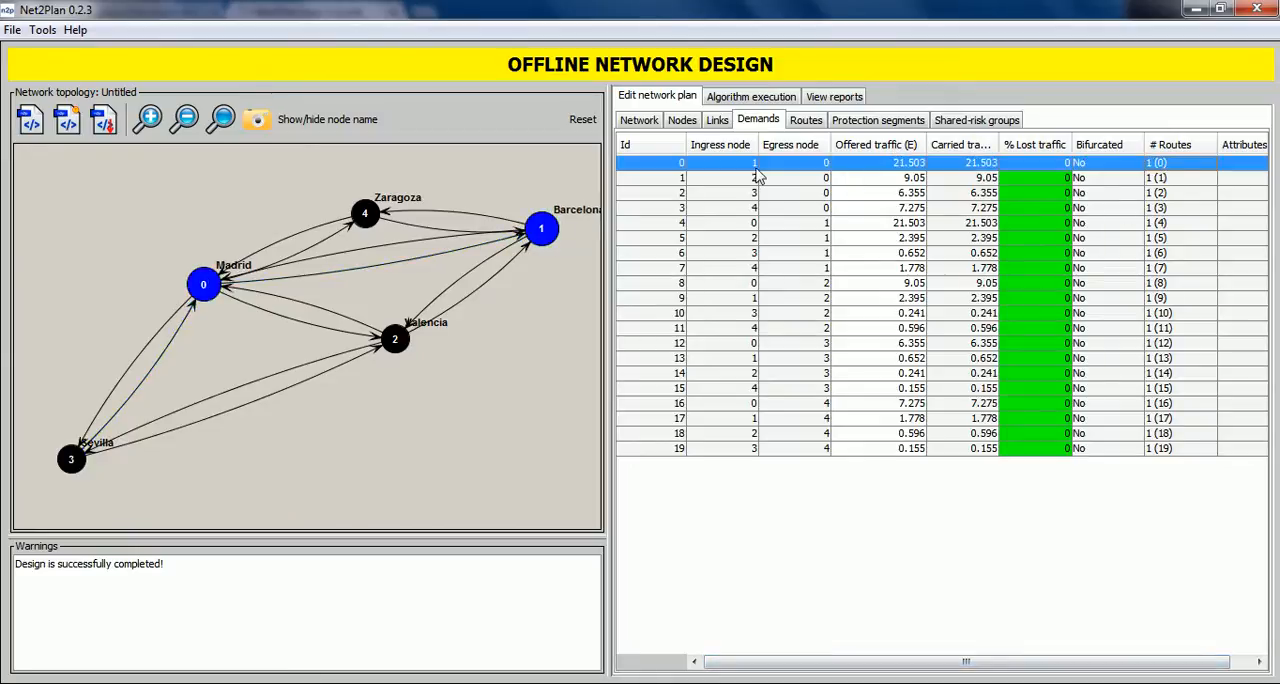
{"action": "left_click", "coordinate": [1172, 177]}
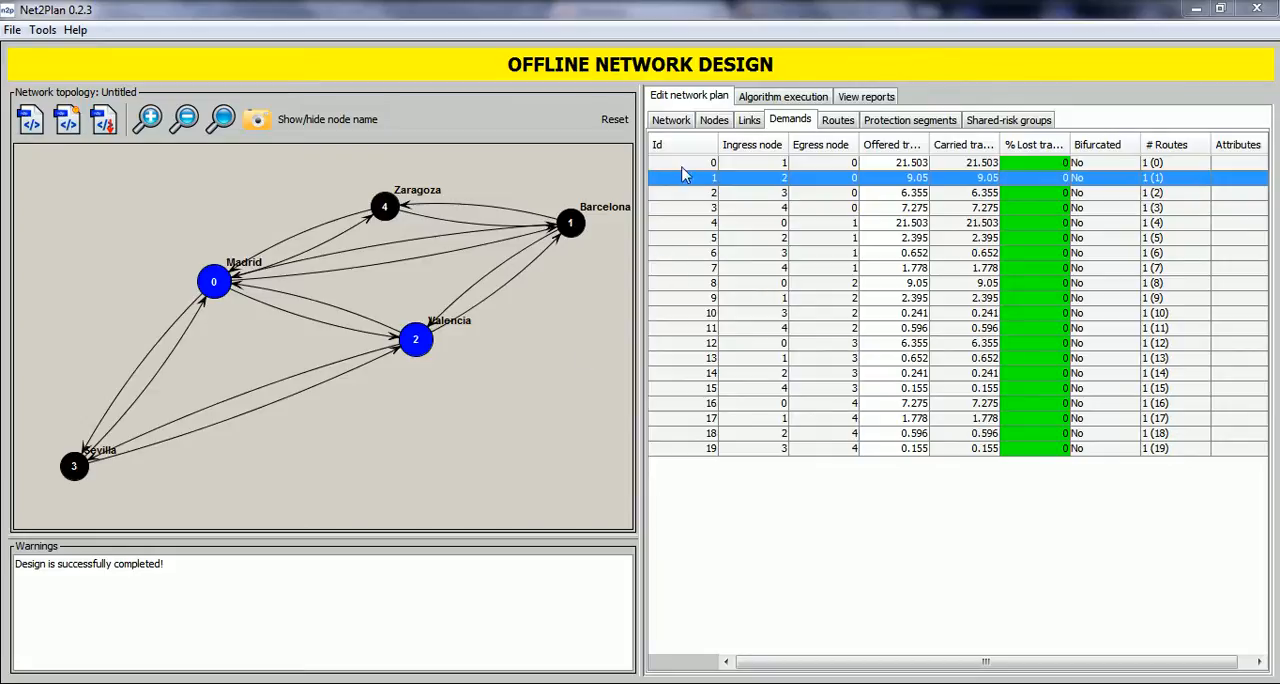
Run the FA_TS_minCongestion11 algorithm with its default parameters, including 10 candidate paths and 1000 iterations.
{"action": "left_click", "coordinate": [773, 100]}
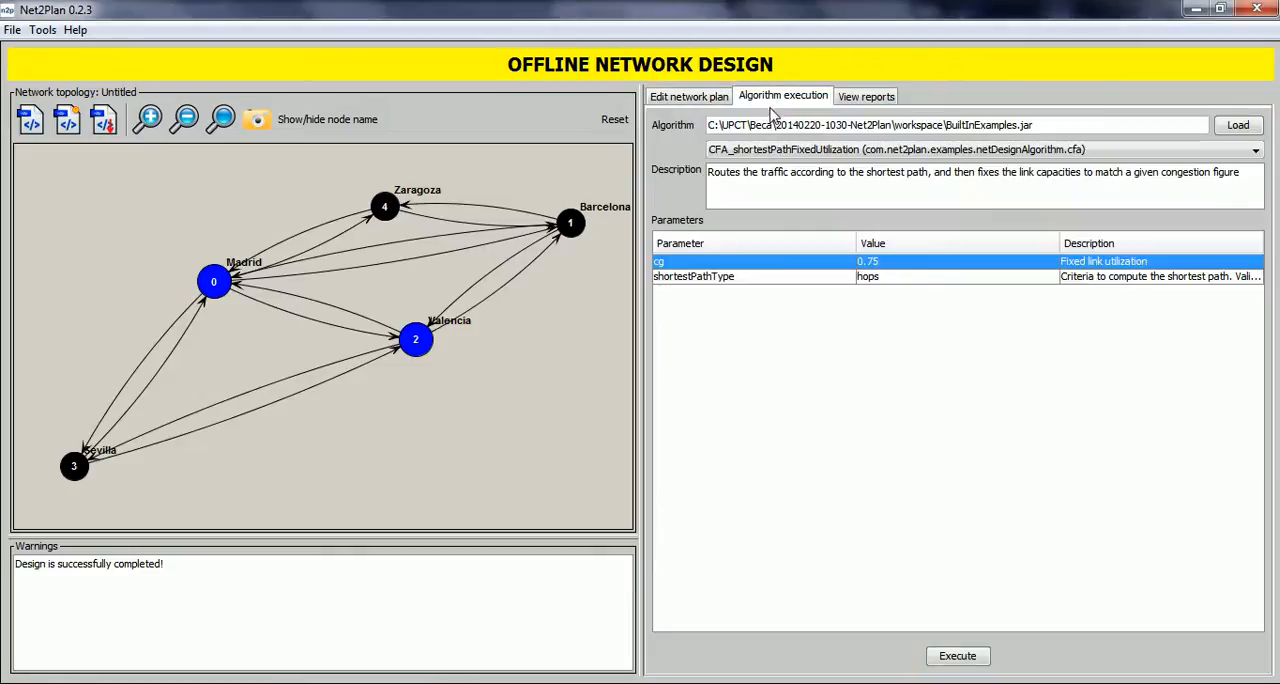
{"action": "left_click", "coordinate": [772, 150]}
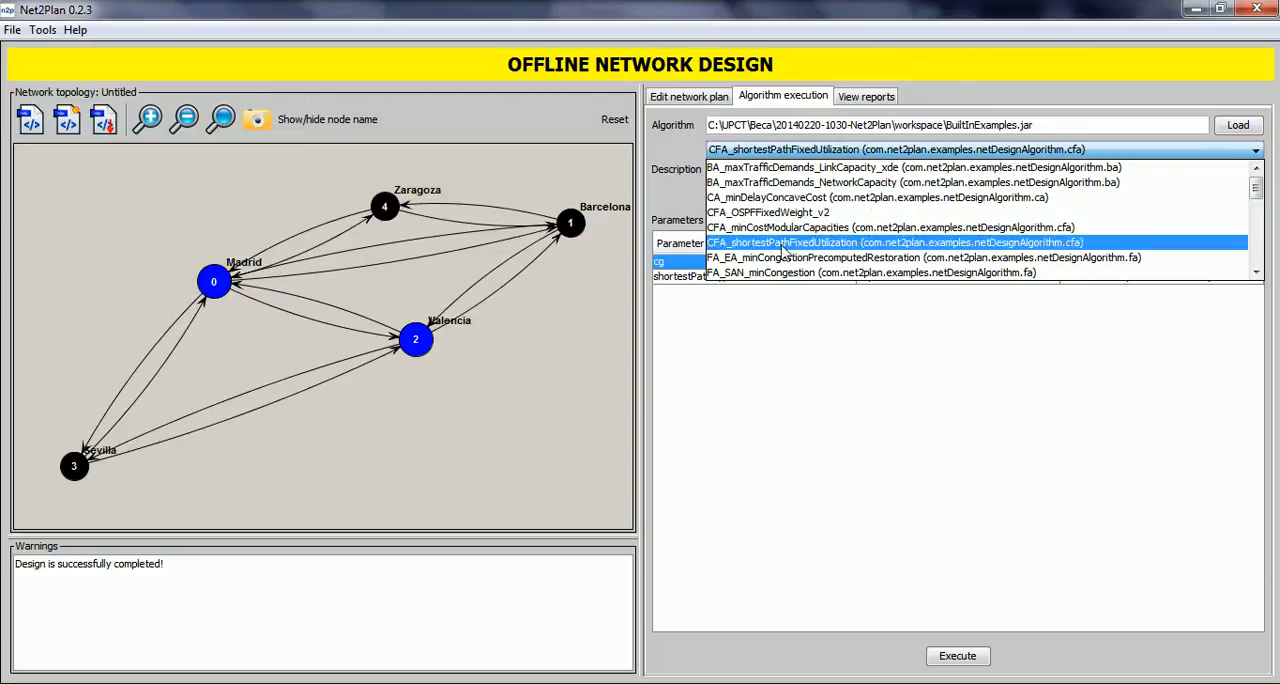
{"action": "scroll", "coordinate": [783, 250], "scroll_direction": "down", "scroll_amount": 1}
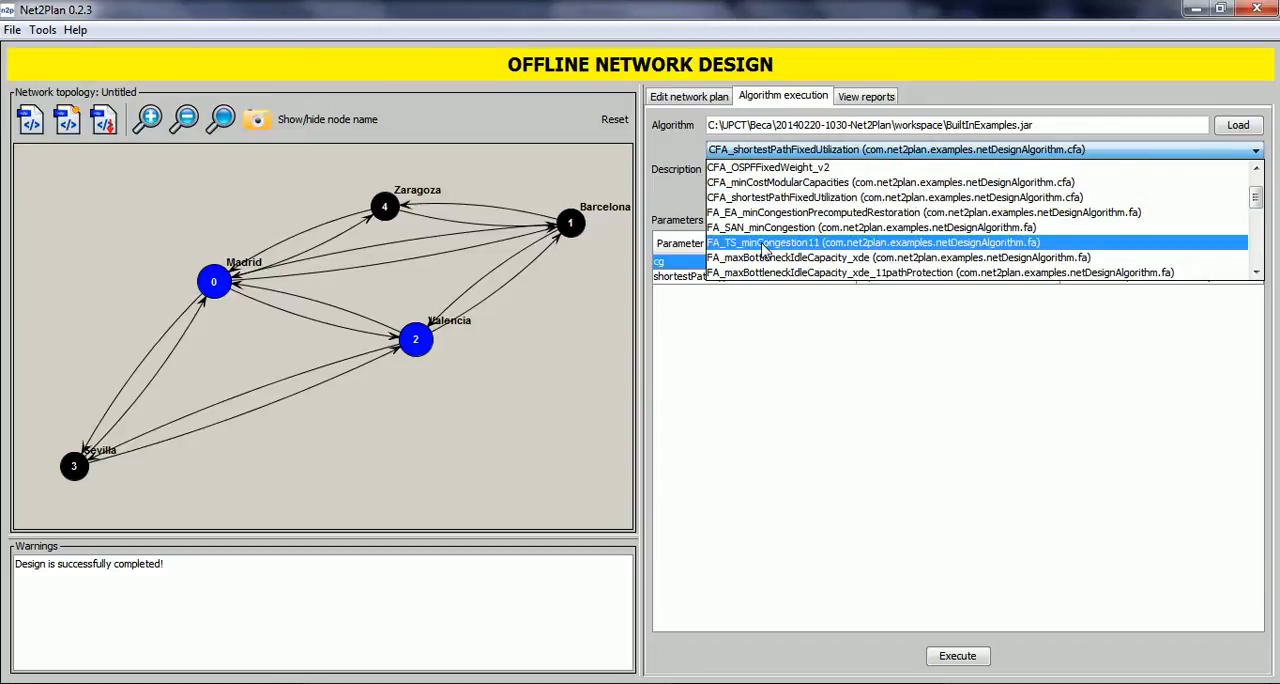
{"action": "left_click", "coordinate": [763, 243]}
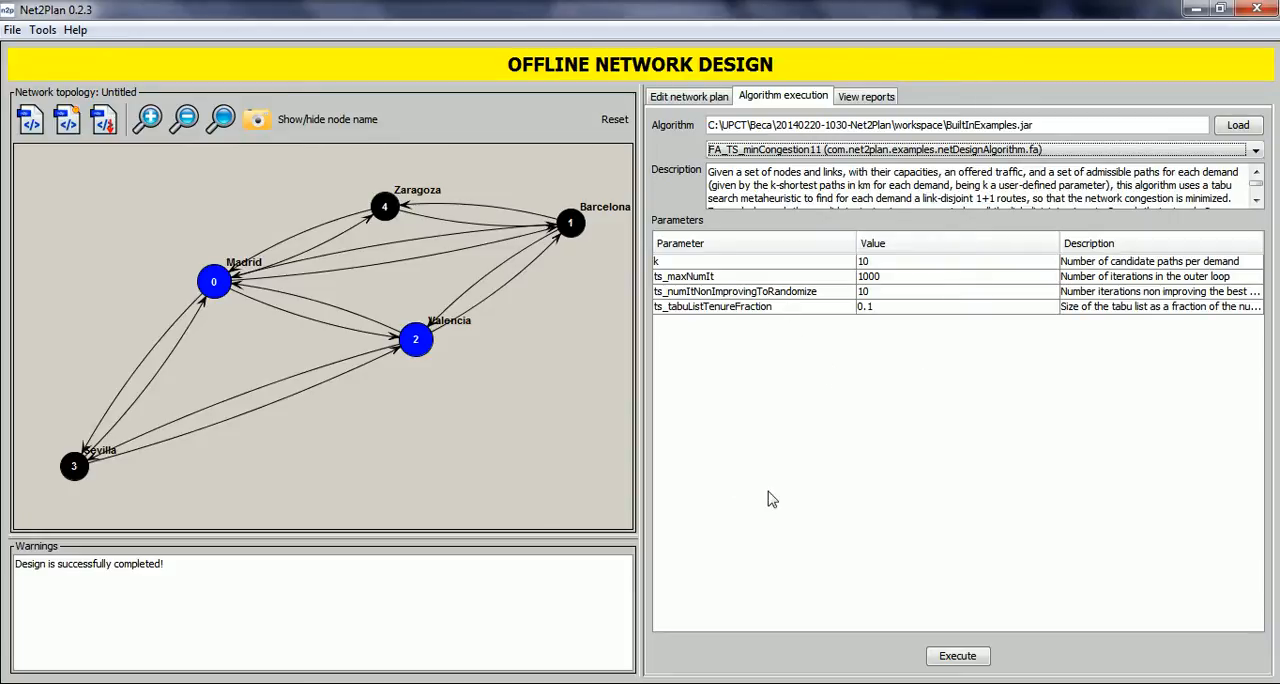
{"action": "left_click", "coordinate": [947, 660]}
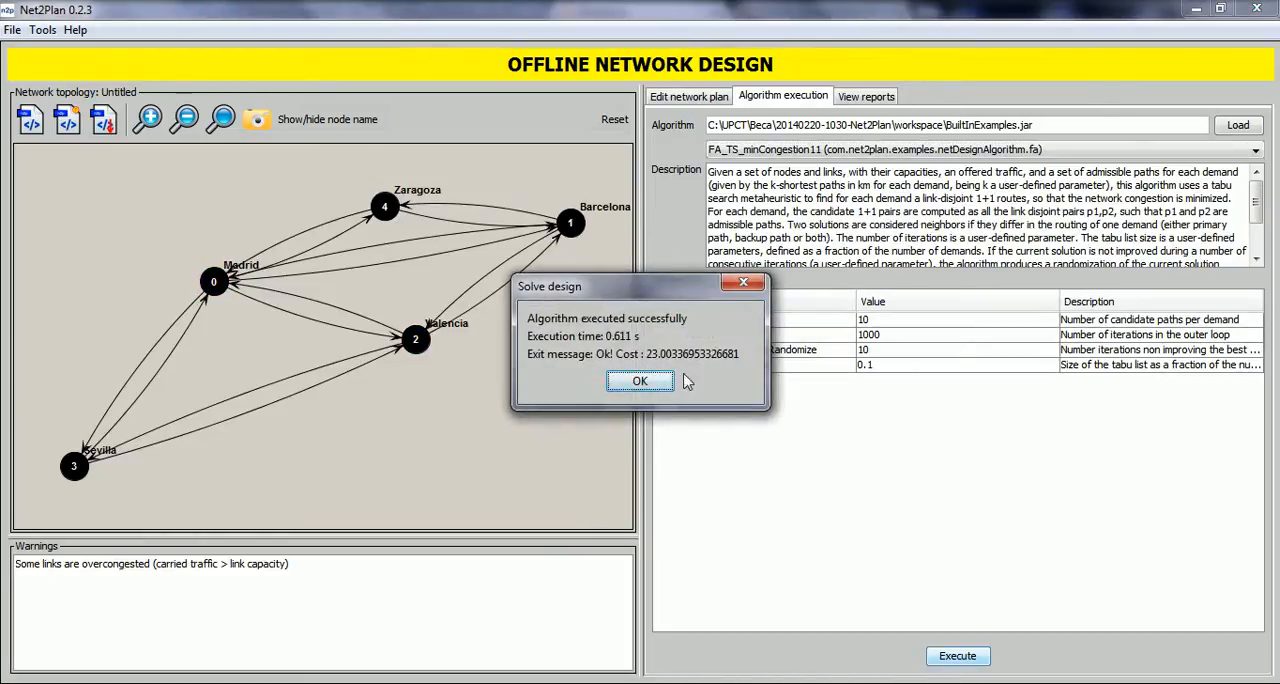
{"action": "left_click", "coordinate": [640, 382]}
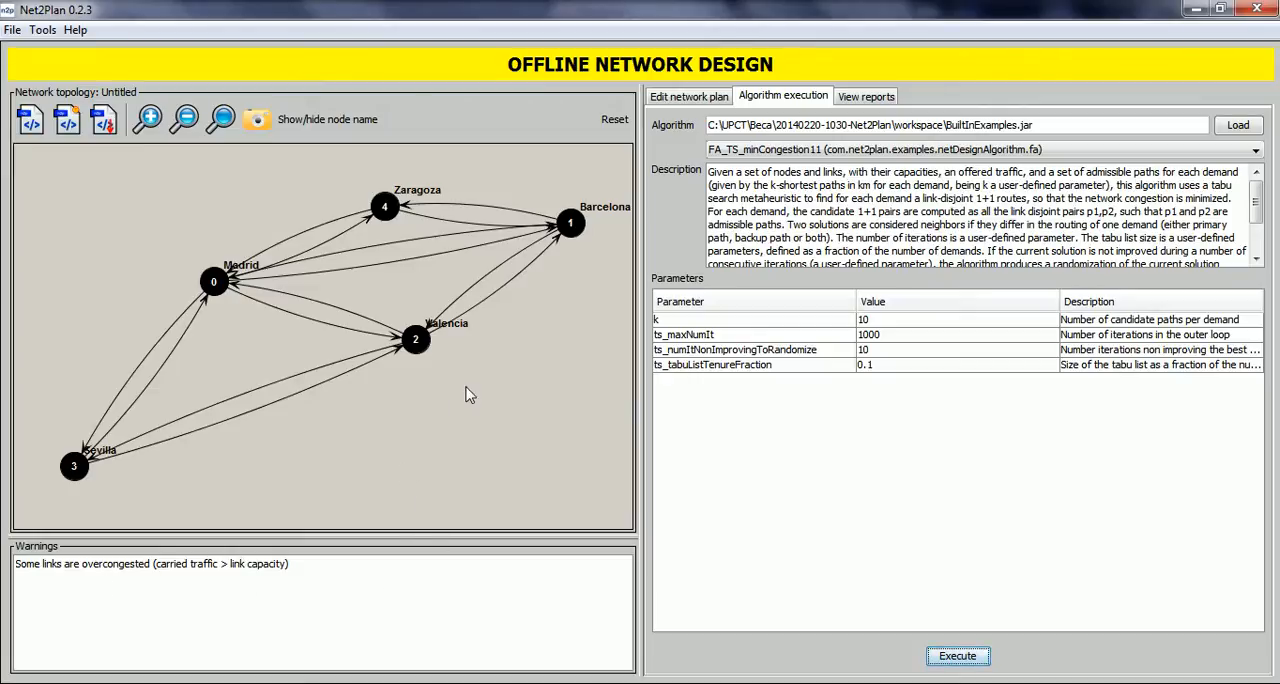
Inspect the links table's utilization and reserved-for-protection values, widening the protection column to show its full heading.
{"action": "left_click", "coordinate": [703, 100]}
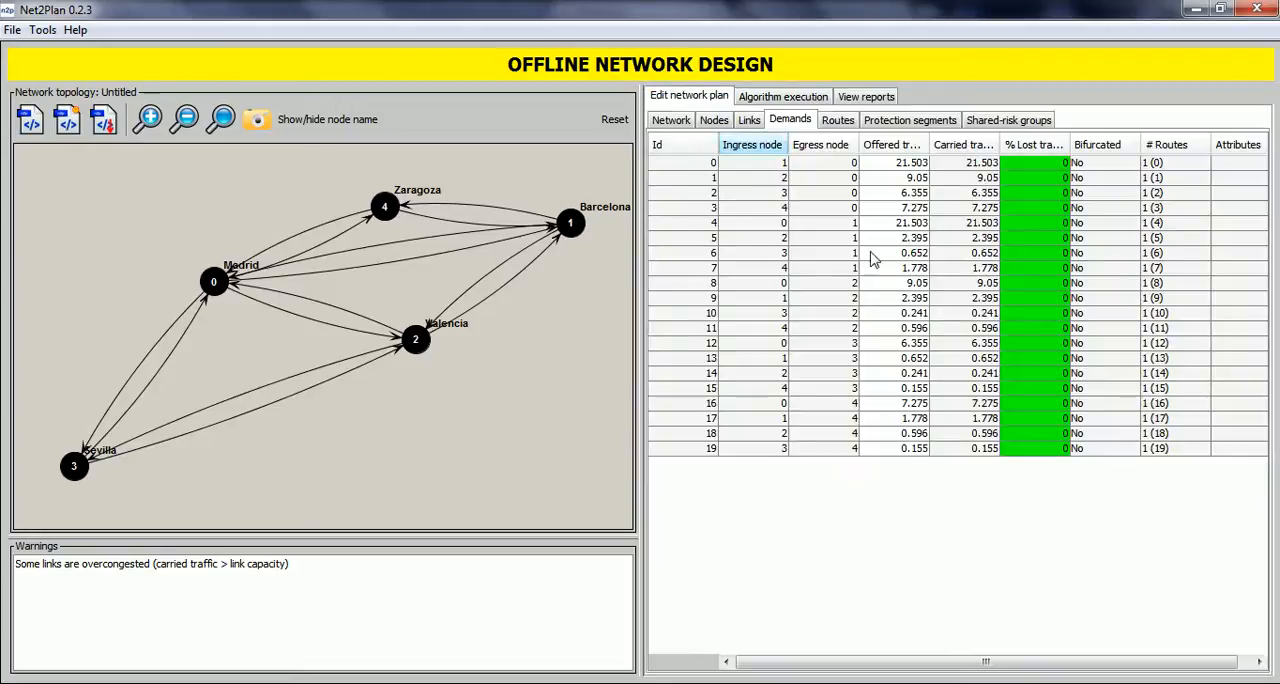
{"action": "left_click", "coordinate": [765, 125]}
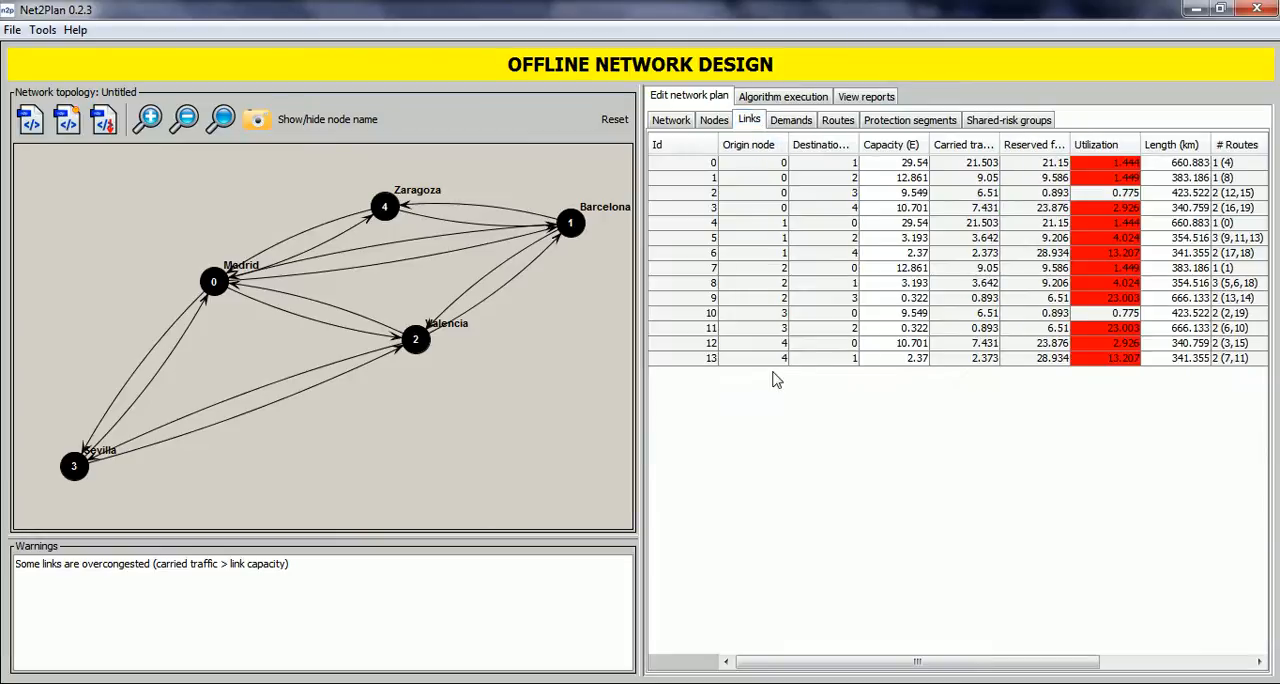
{"action": "left_click_drag", "start_coordinate": [1070, 145], "coordinate": [1137, 141]}
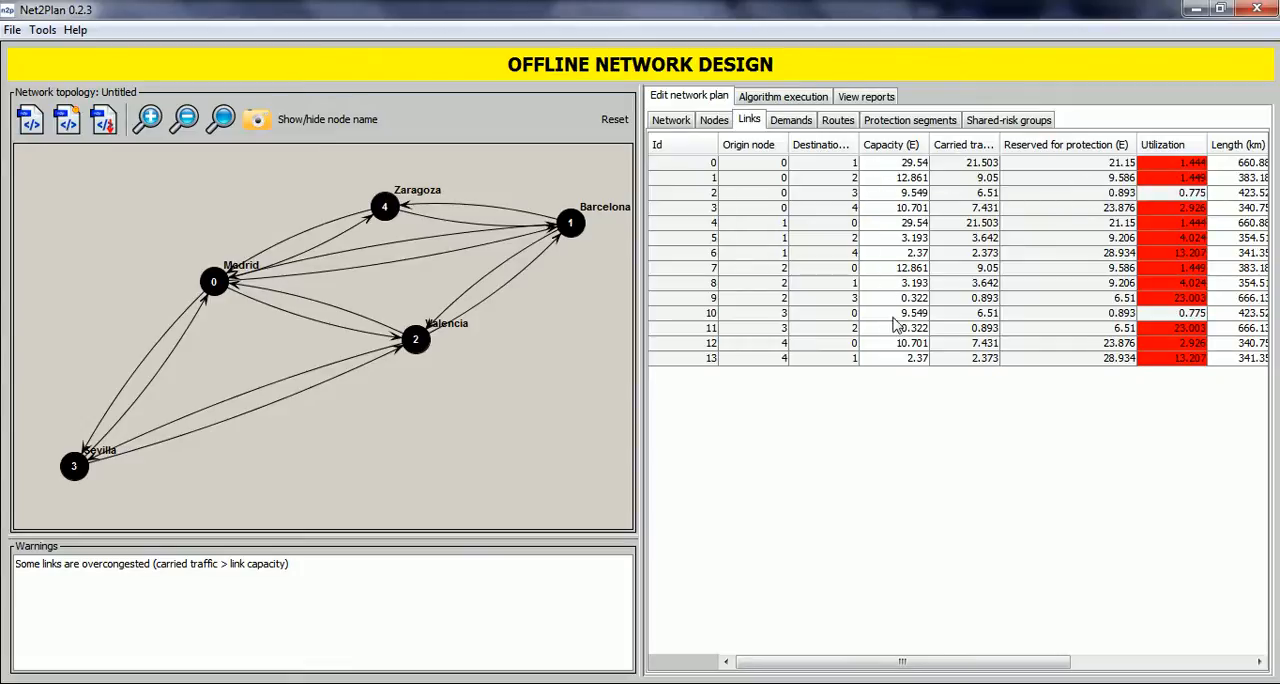
Set the capacity of all links to 45 Erlangs.
{"action": "right_click", "coordinate": [891, 188]}
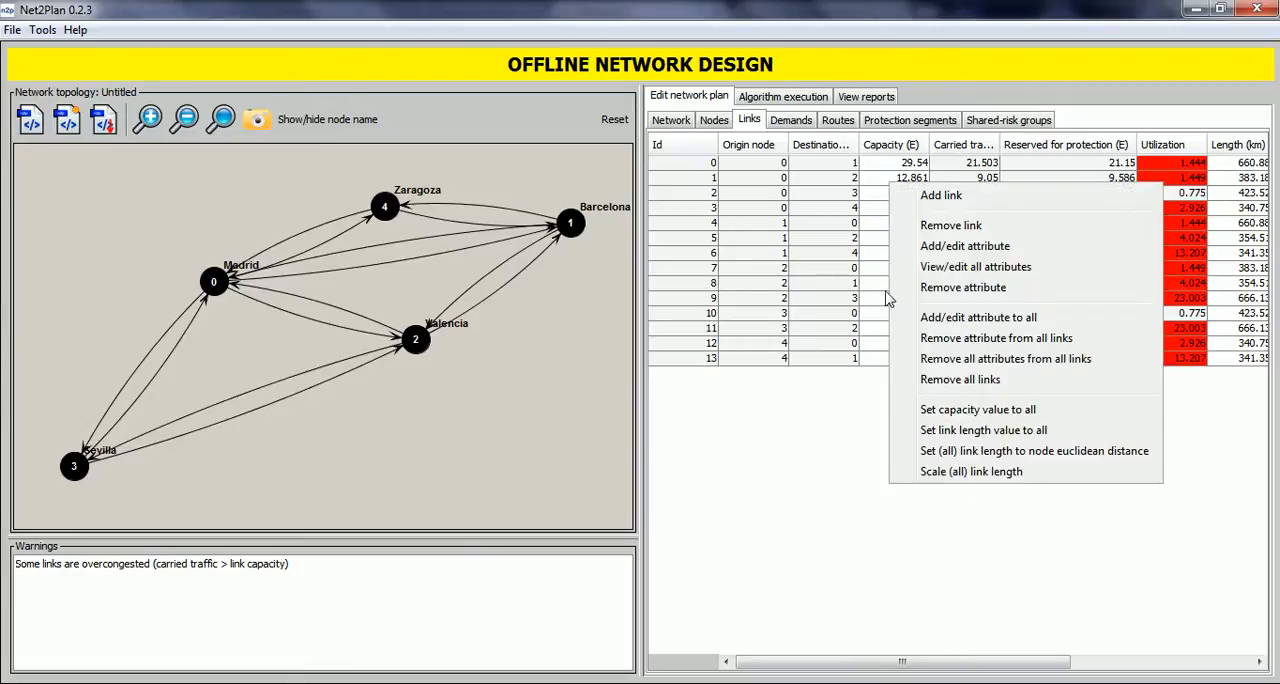
{"action": "left_click", "coordinate": [934, 411]}
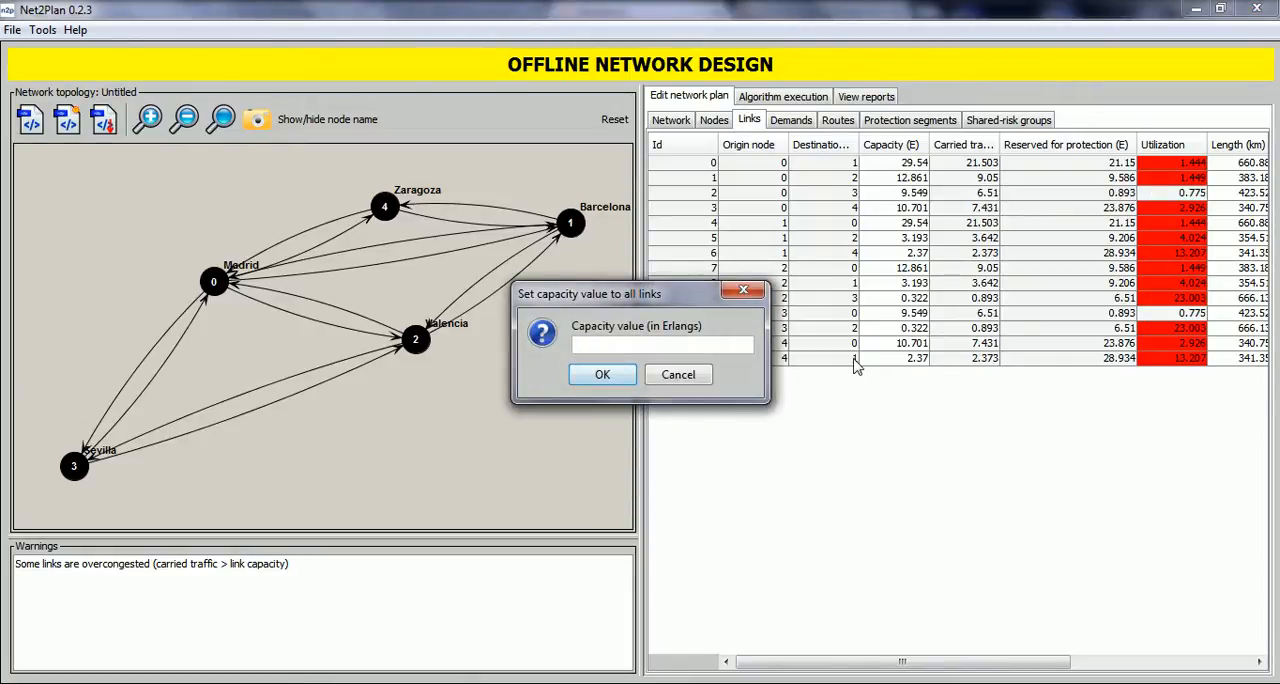
{"action": "type", "text": "4"}
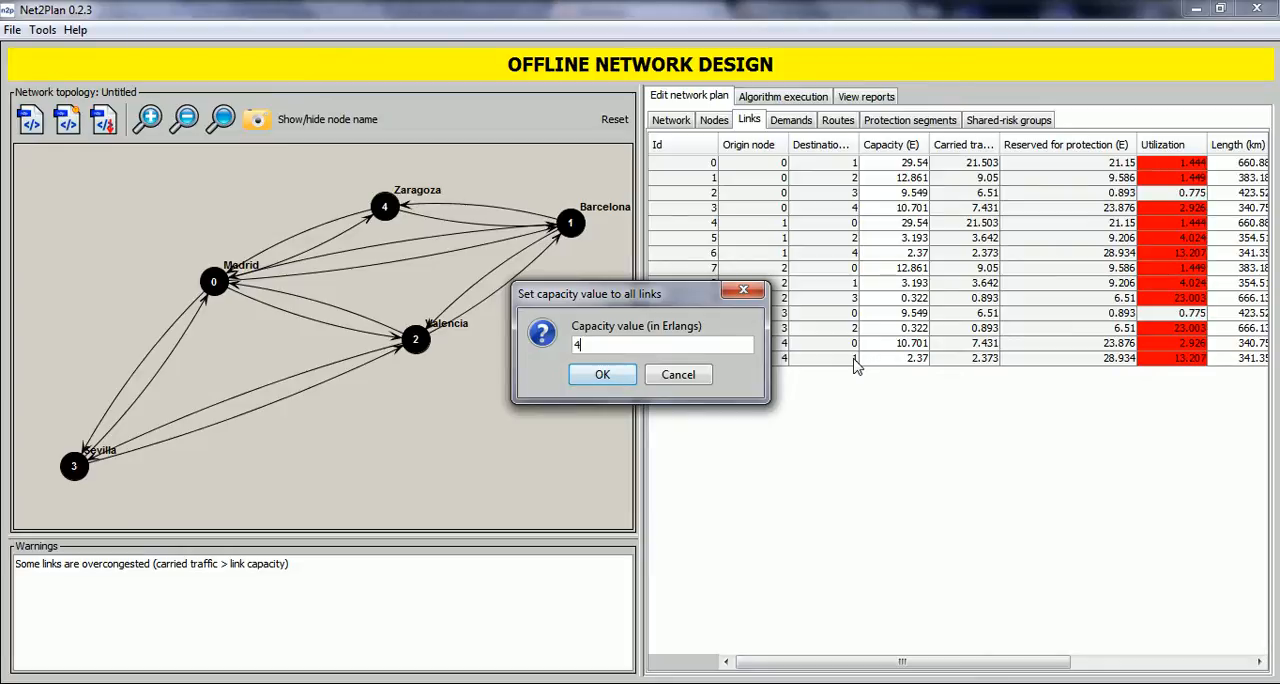
{"action": "left_click", "coordinate": [601, 376]}
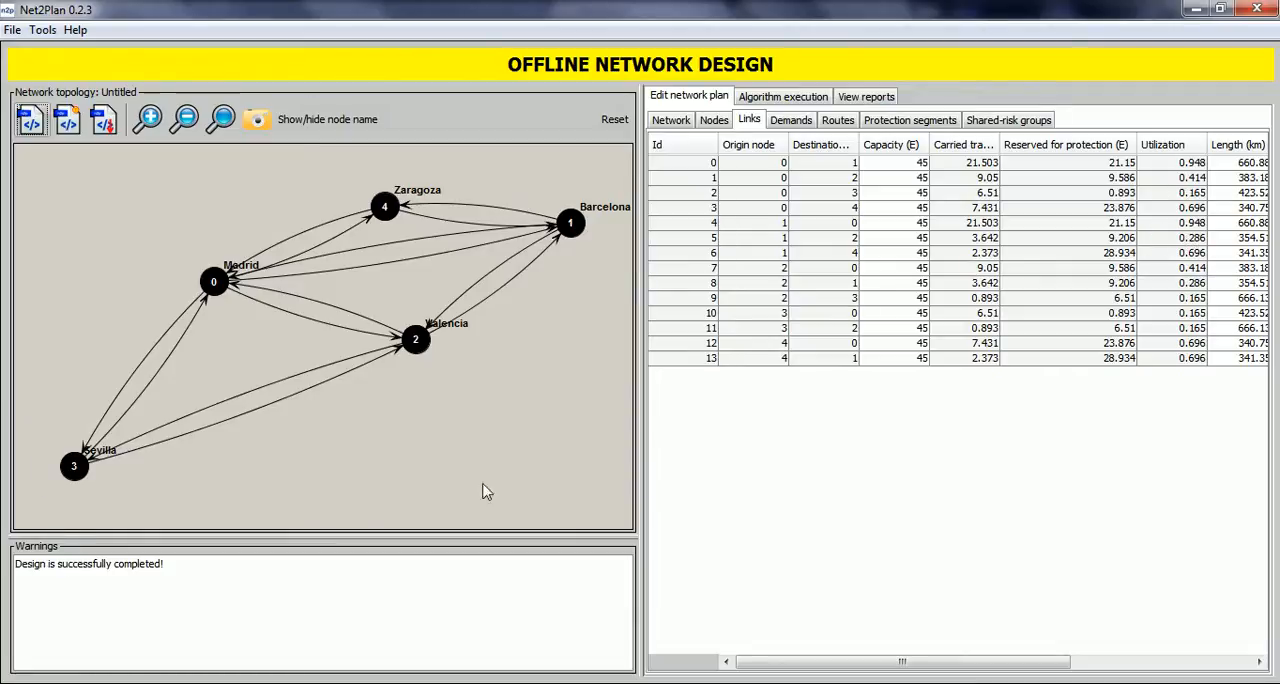
Review the primary routes of the protected design, highlighting routes 0, 1 and 2 in the topology.
{"action": "left_click", "coordinate": [829, 129]}
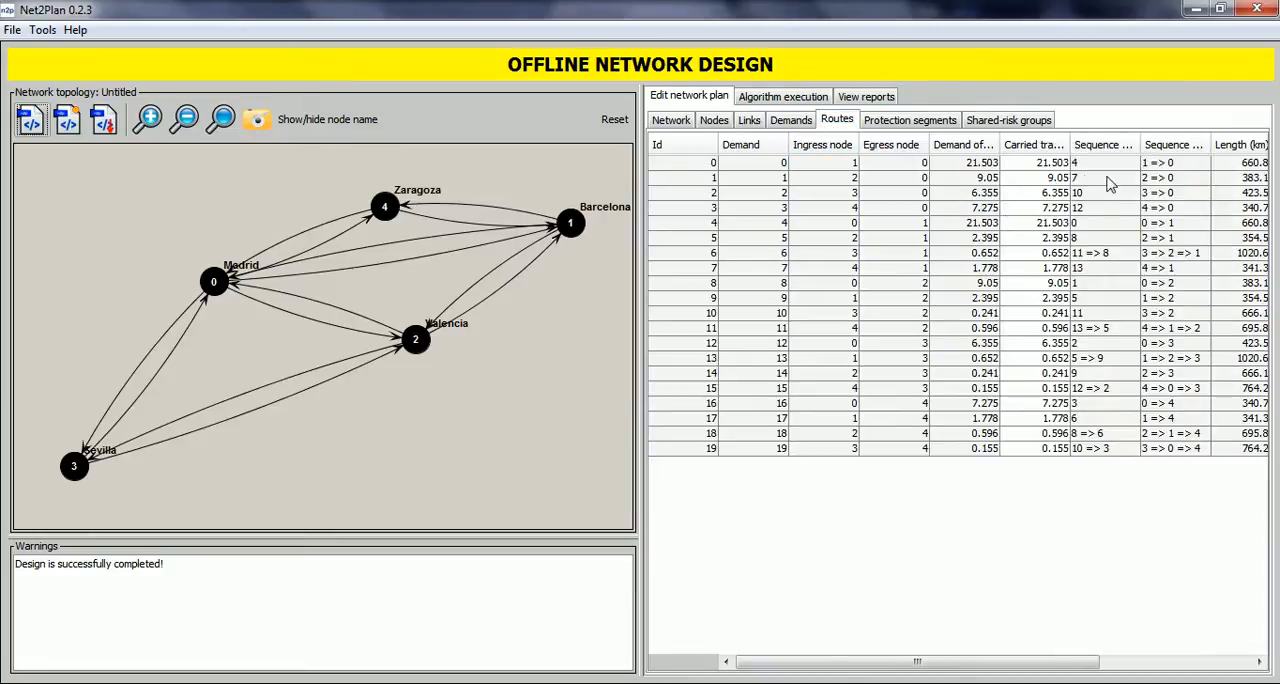
{"action": "left_click", "coordinate": [838, 168]}
{"action": "left_click", "coordinate": [814, 182]}
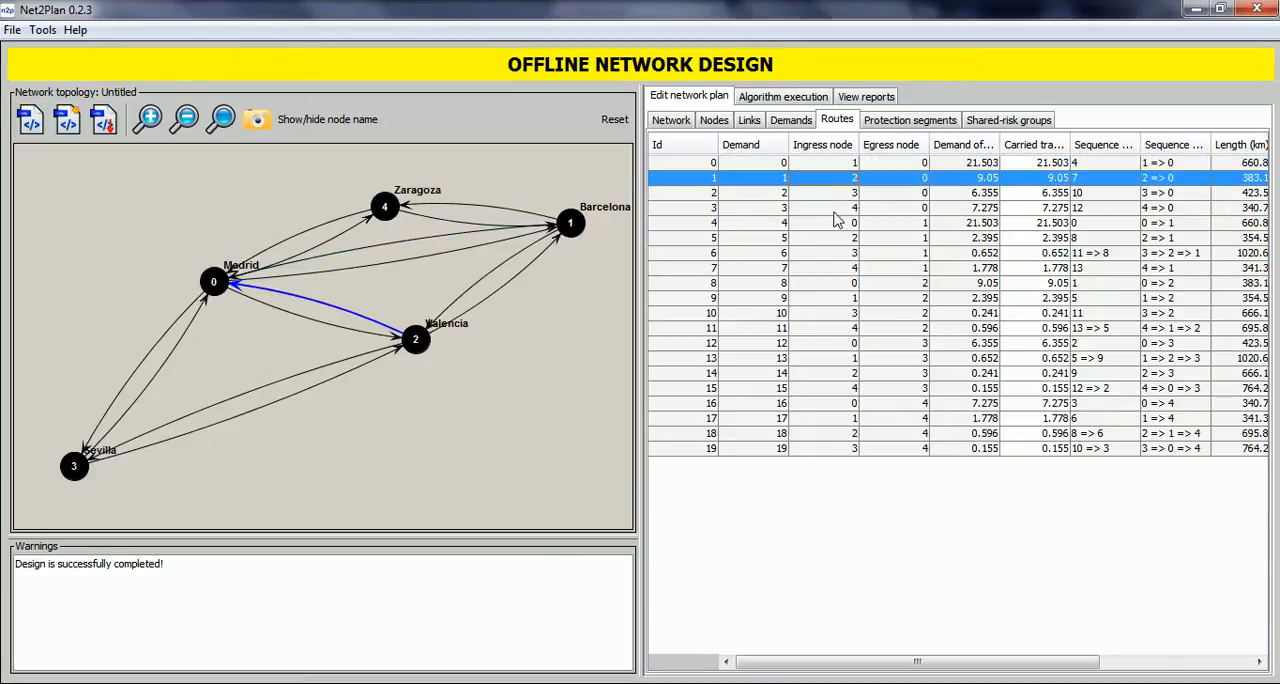
{"action": "left_click", "coordinate": [812, 196]}
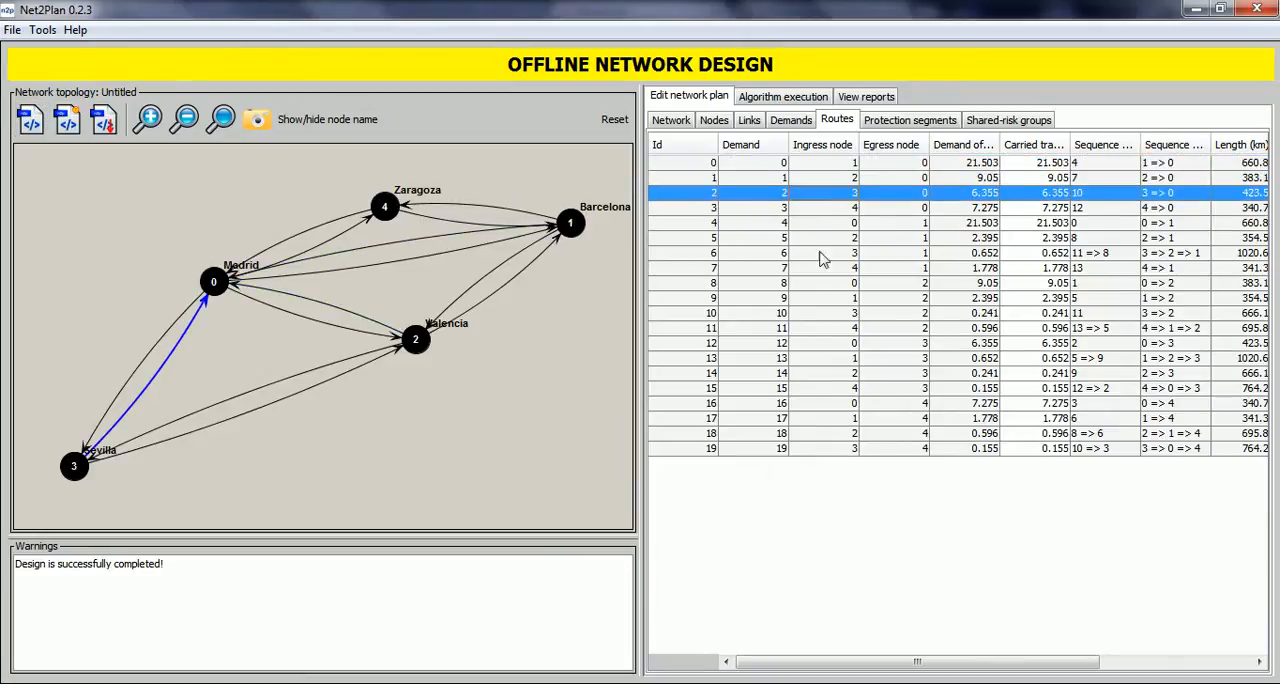
Examine the protection segments table across all its columns with segment 0 highlighted in the topology, and return to the demands table.
{"action": "left_click", "coordinate": [901, 122]}
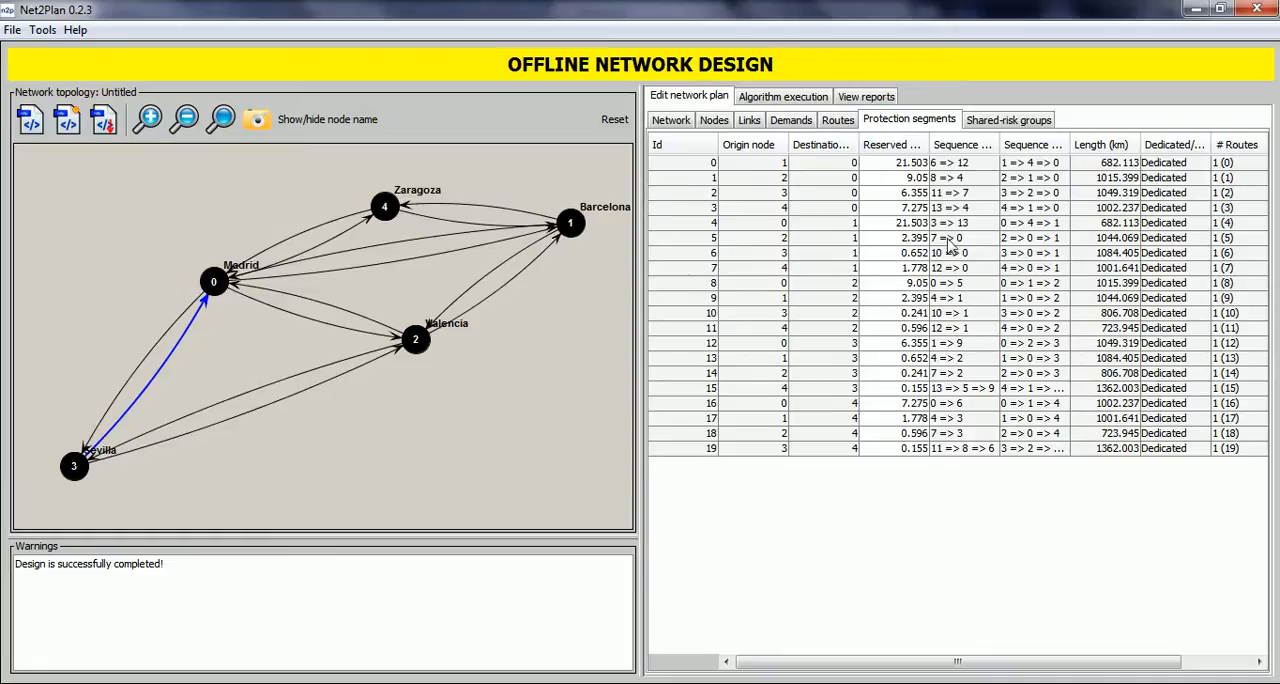
{"action": "left_click", "coordinate": [695, 169]}
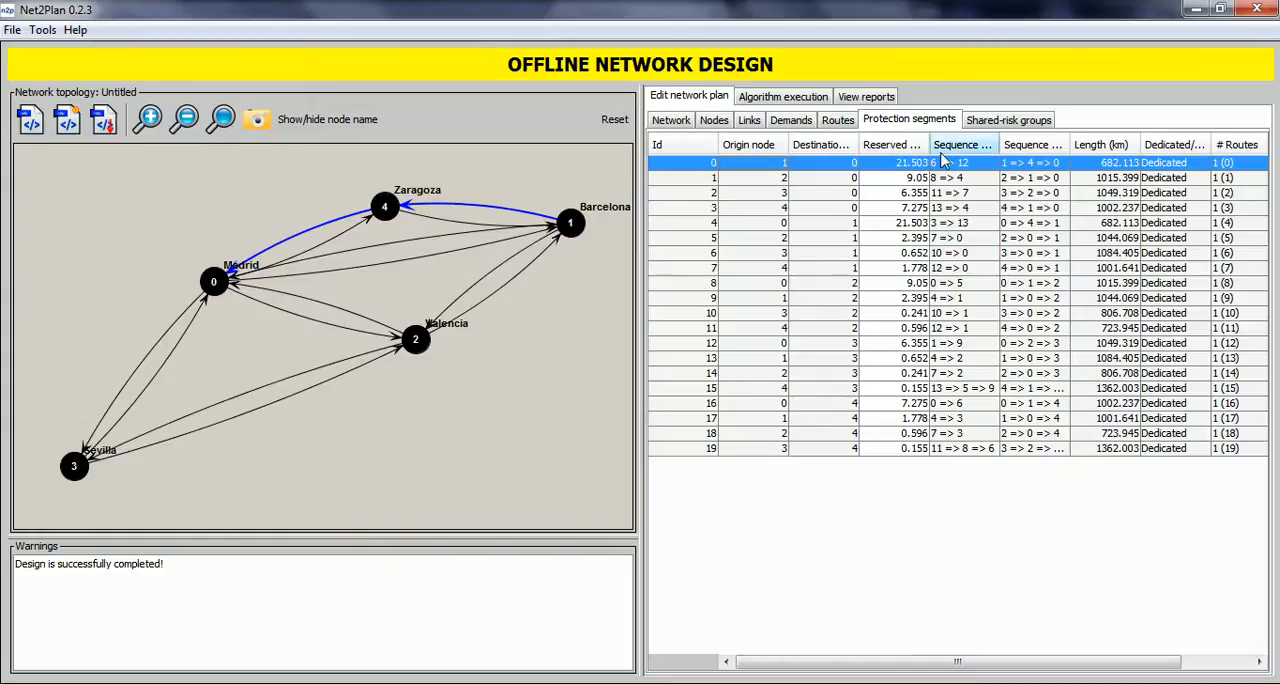
{"action": "left_click_drag", "start_coordinate": [931, 145], "coordinate": [949, 145]}
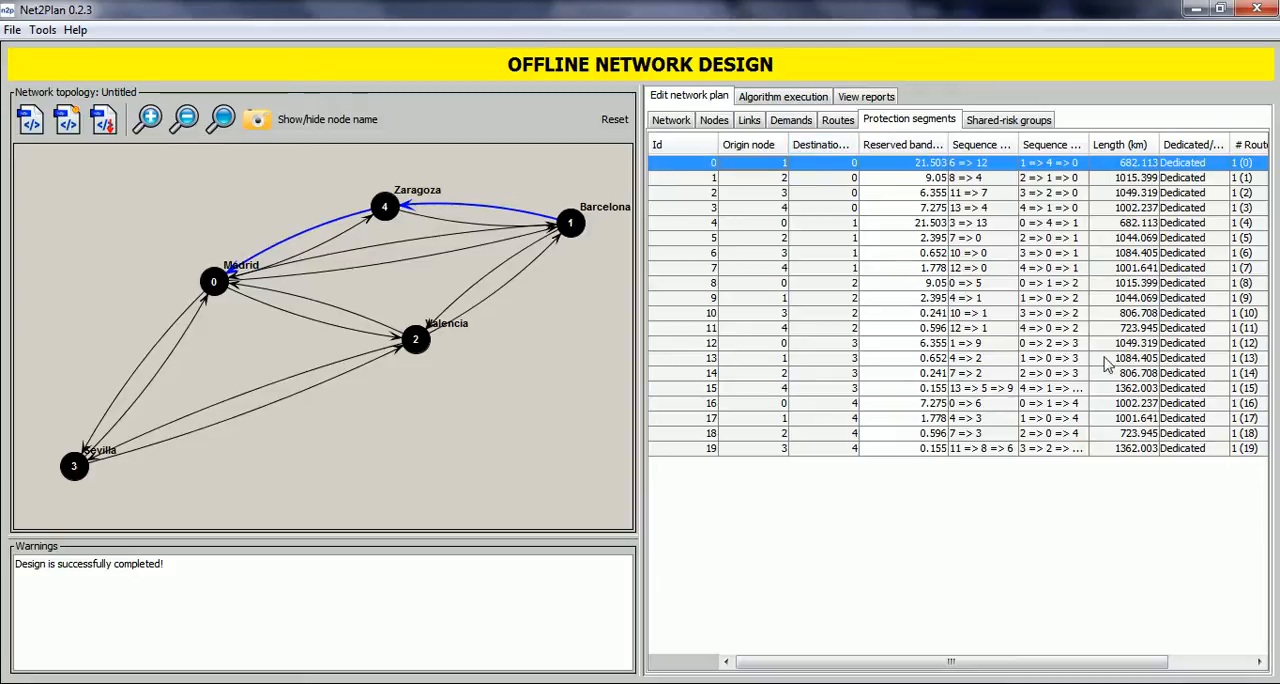
{"action": "left_click_drag", "start_coordinate": [1007, 666], "coordinate": [1060, 664]}
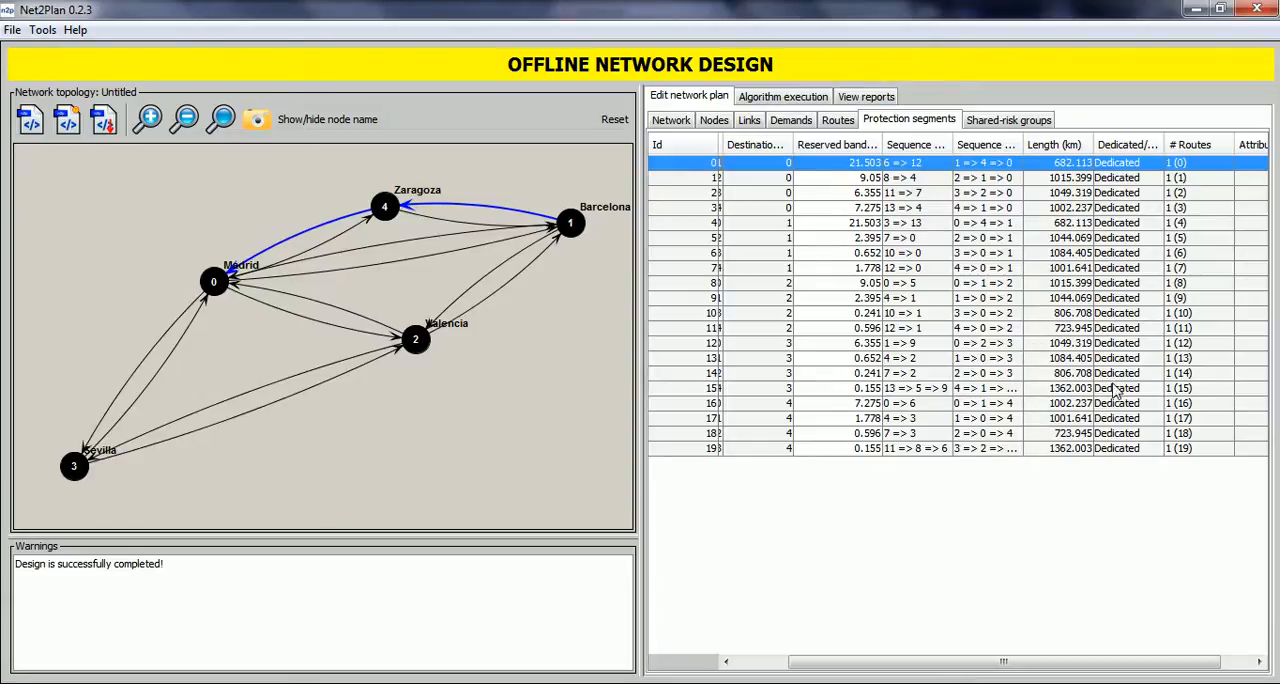
{"action": "left_click_drag", "start_coordinate": [1127, 670], "coordinate": [1063, 651]}
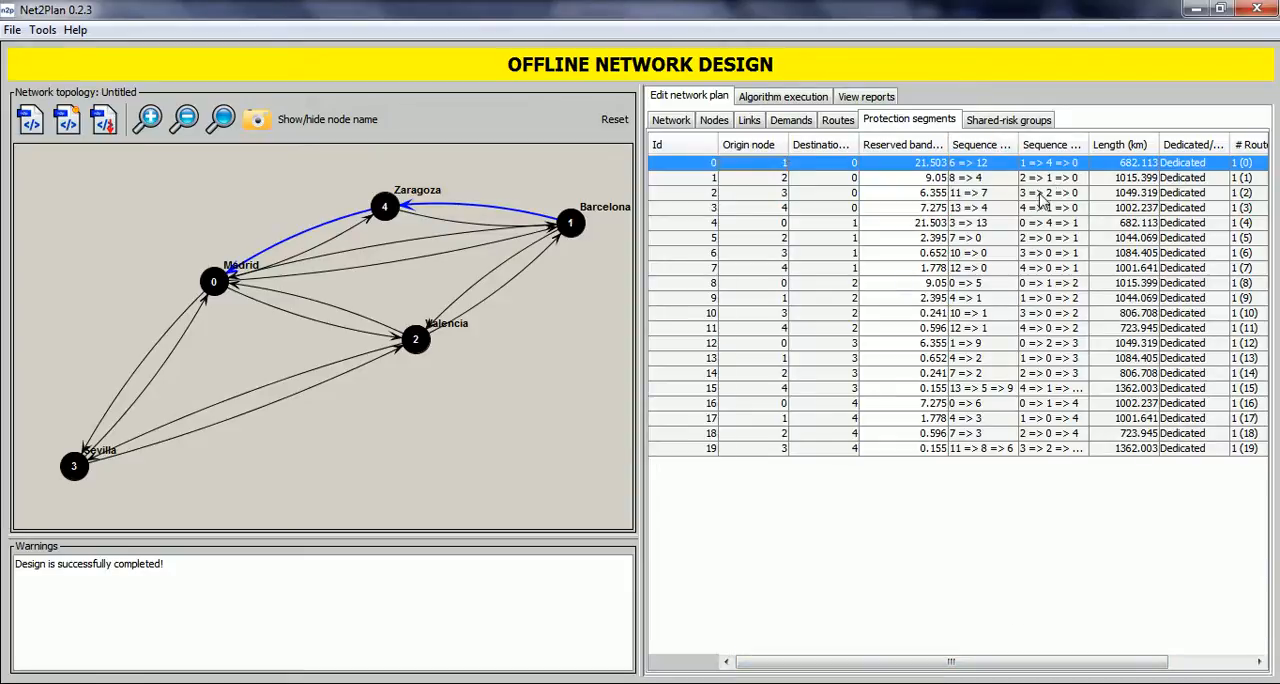
{"action": "left_click", "coordinate": [805, 122]}
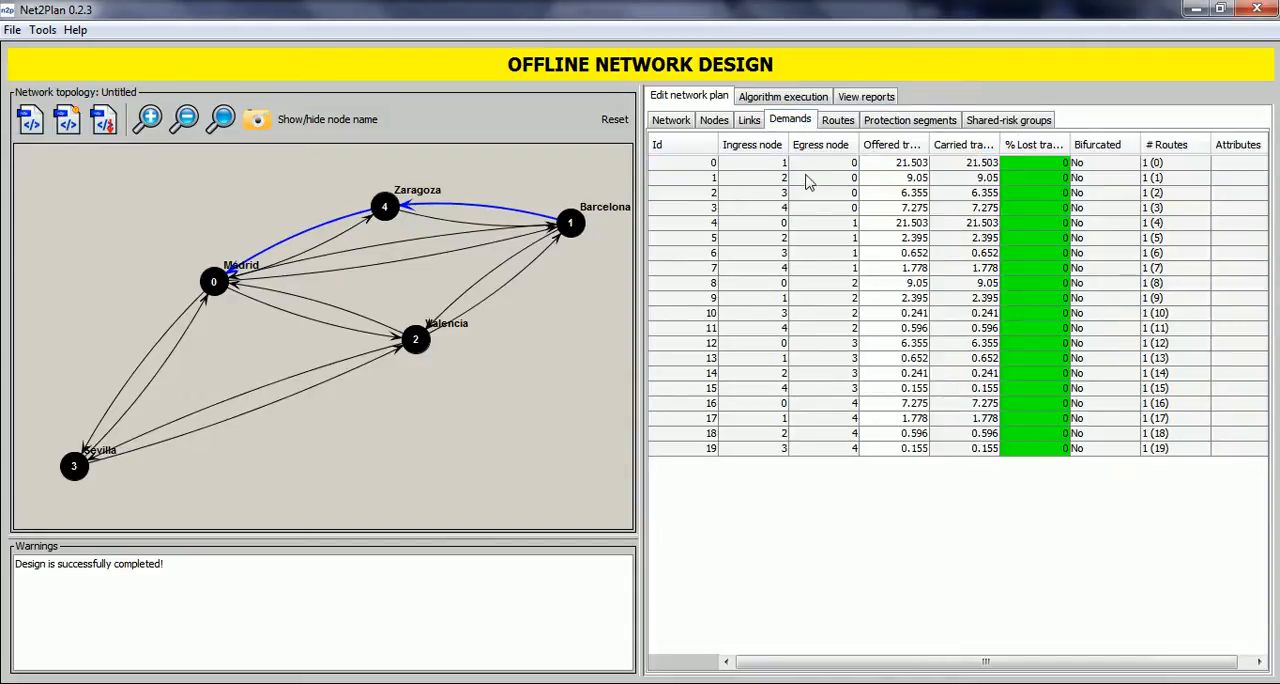
Highlight demand 1 in the topology, and generate the ReportTopology report from BuiltInExamples.jar for the current design.
{"action": "left_click", "coordinate": [808, 178]}
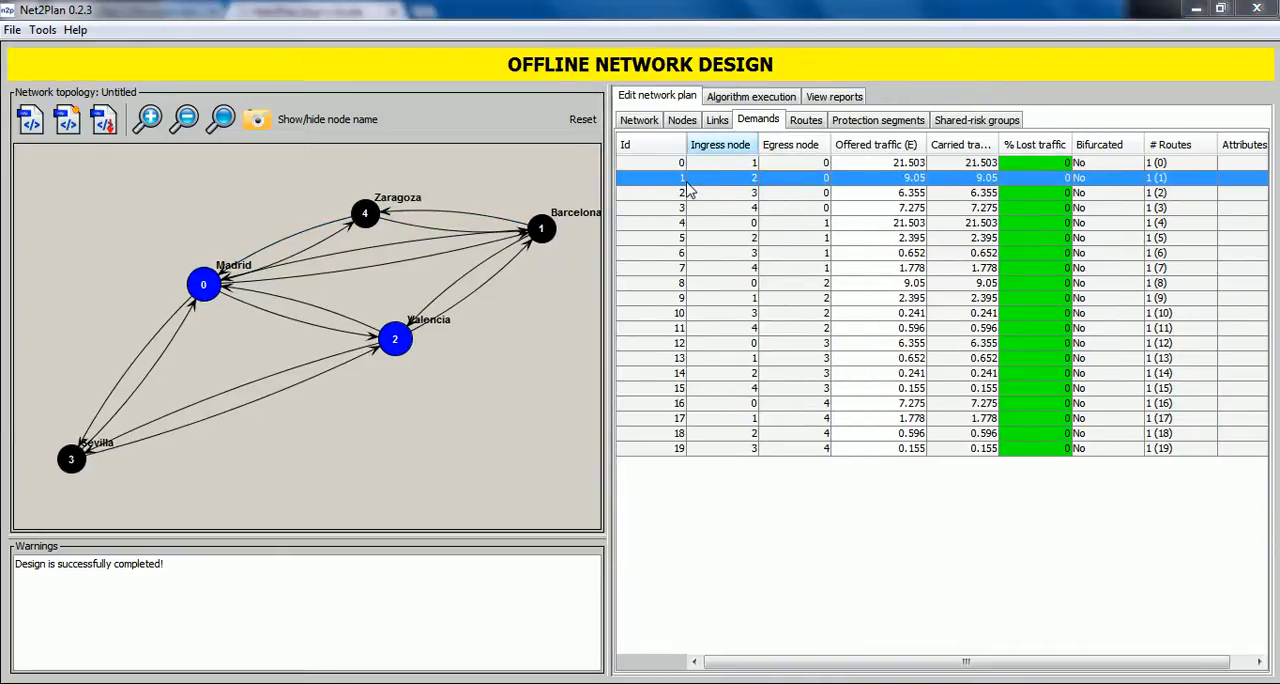
{"action": "left_click", "coordinate": [836, 97]}
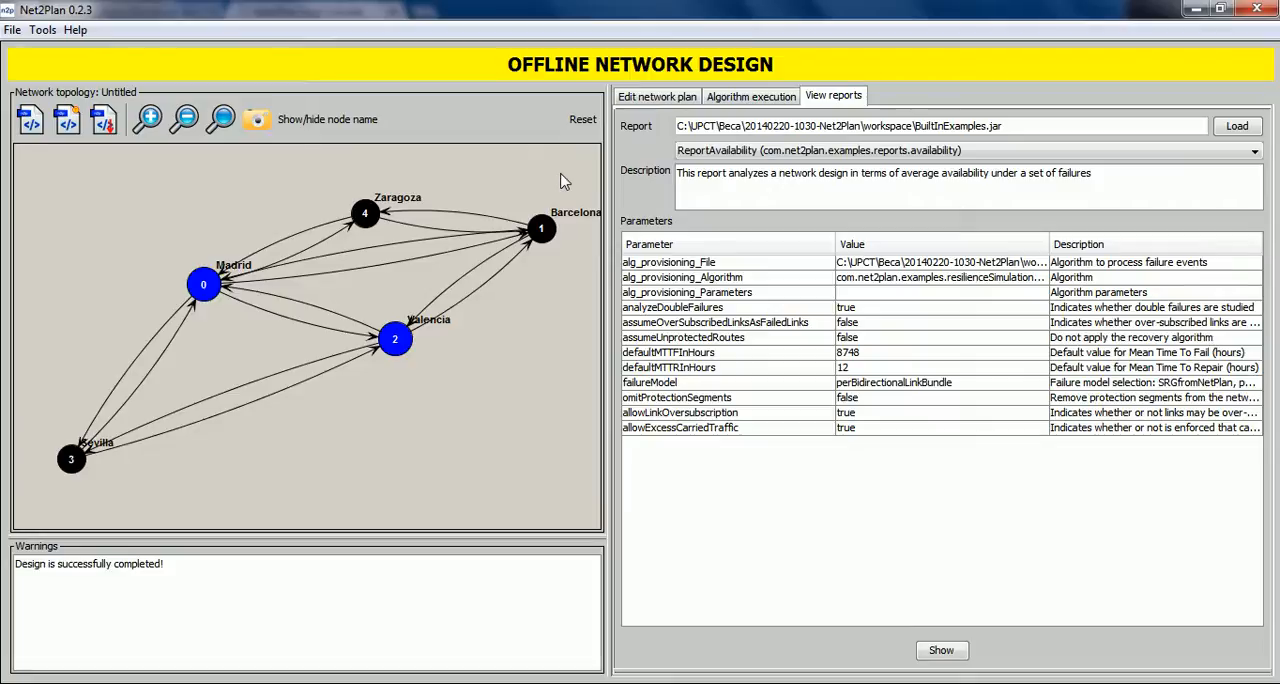
{"action": "left_click", "coordinate": [787, 152]}
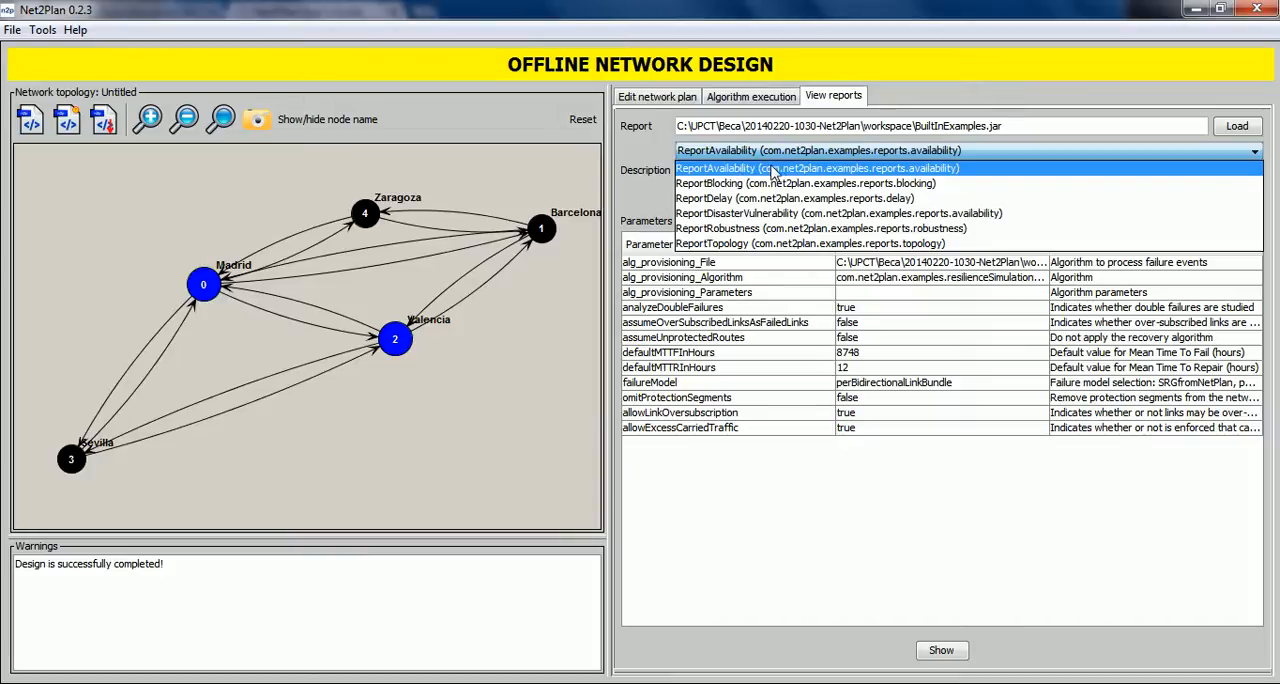
{"action": "left_click", "coordinate": [722, 244]}
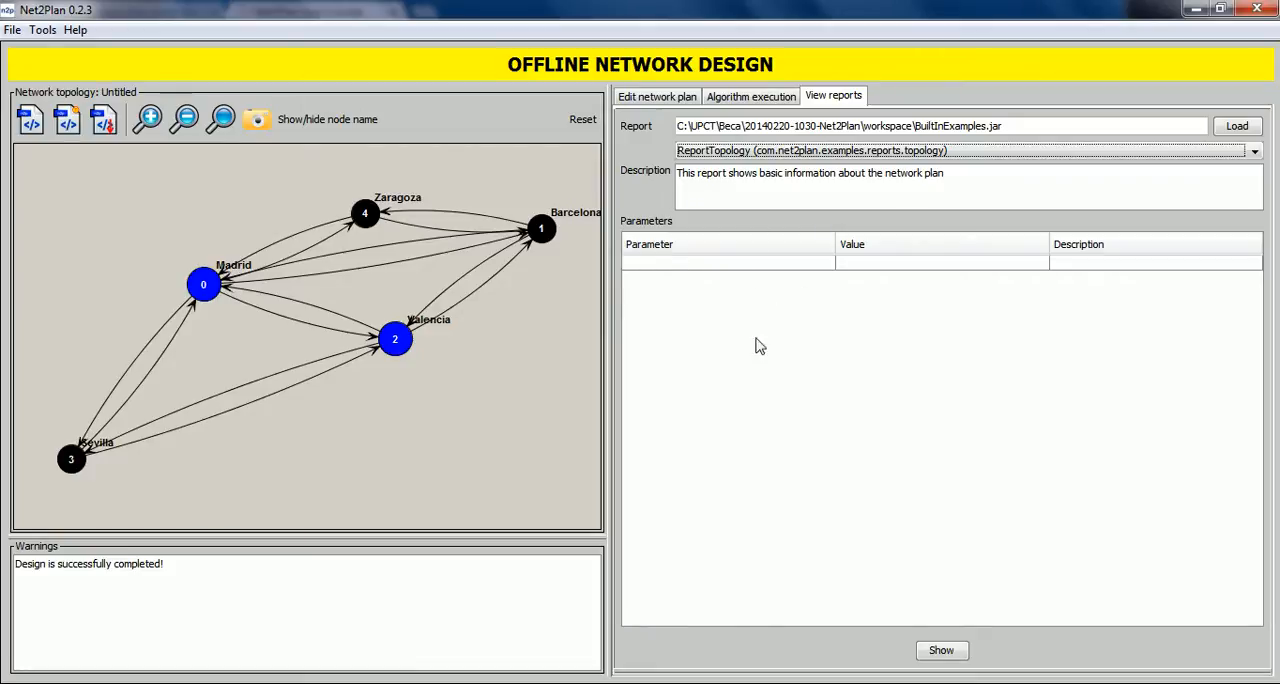
{"action": "left_click", "coordinate": [940, 652]}
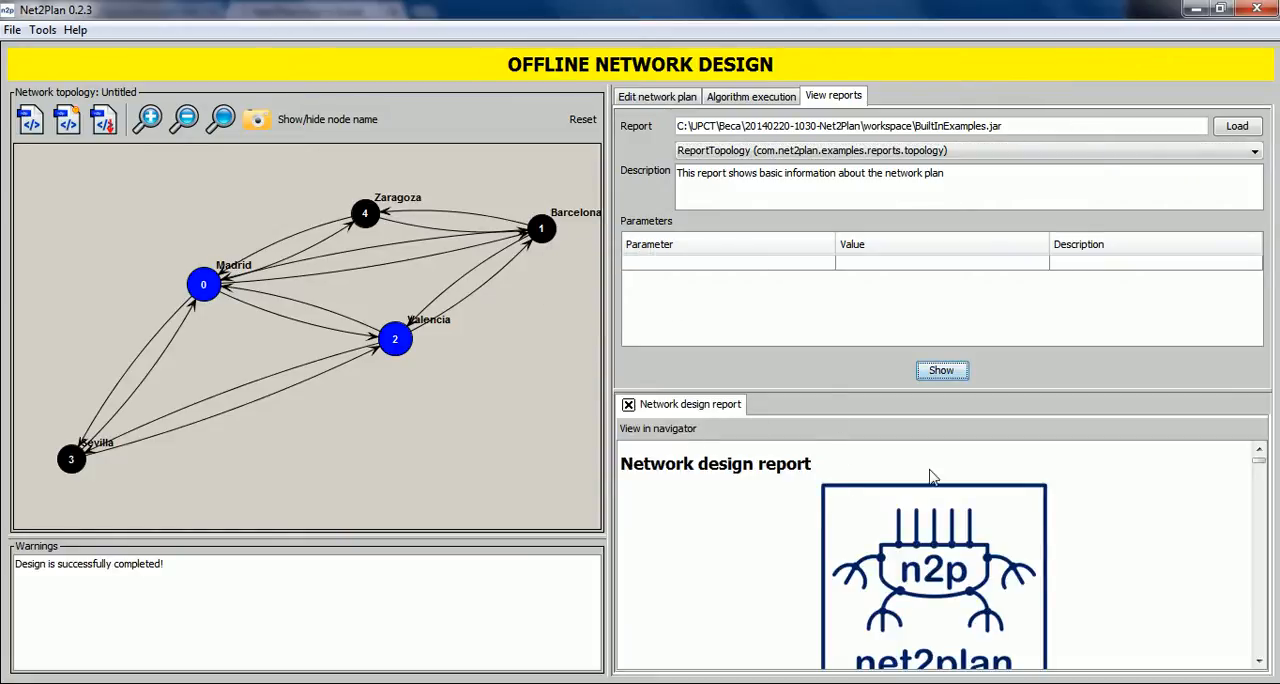
Look through the network design report's topology, capacity and traffic metrics and its per-node description.
{"action": "scroll", "coordinate": [935, 500], "scroll_direction": "down", "scroll_amount": 2}
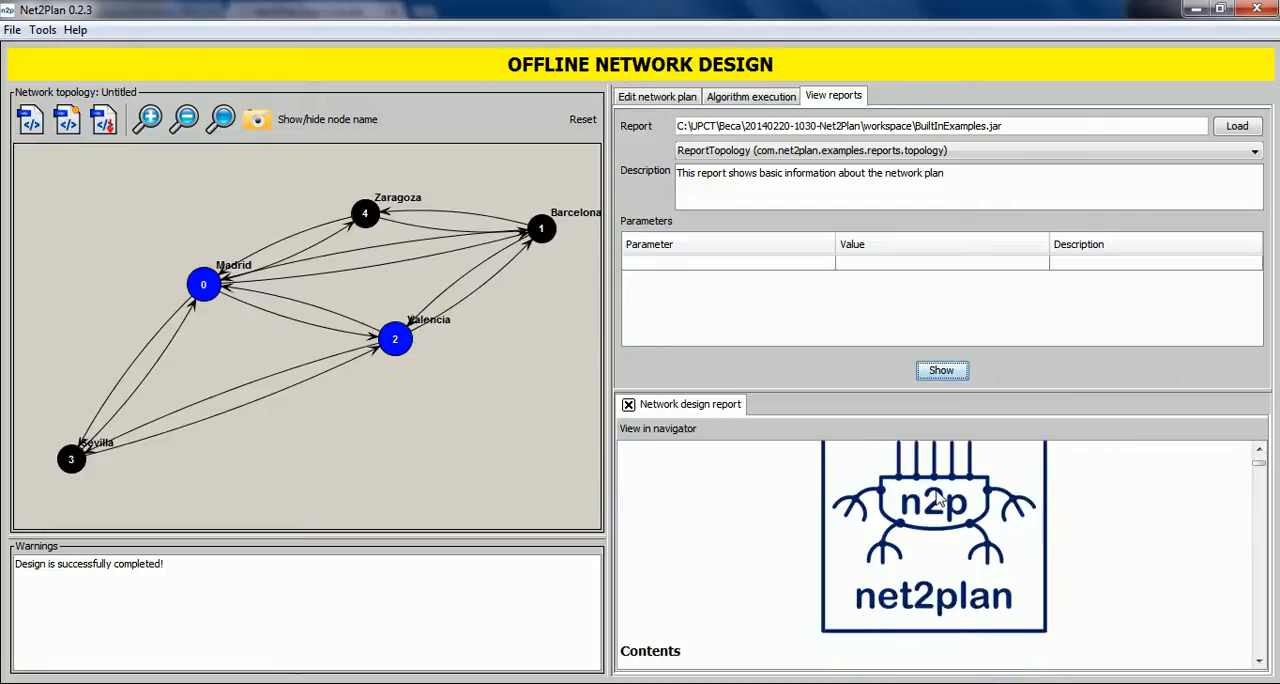
{"action": "scroll", "coordinate": [900, 497], "scroll_direction": "up", "scroll_amount": 2}
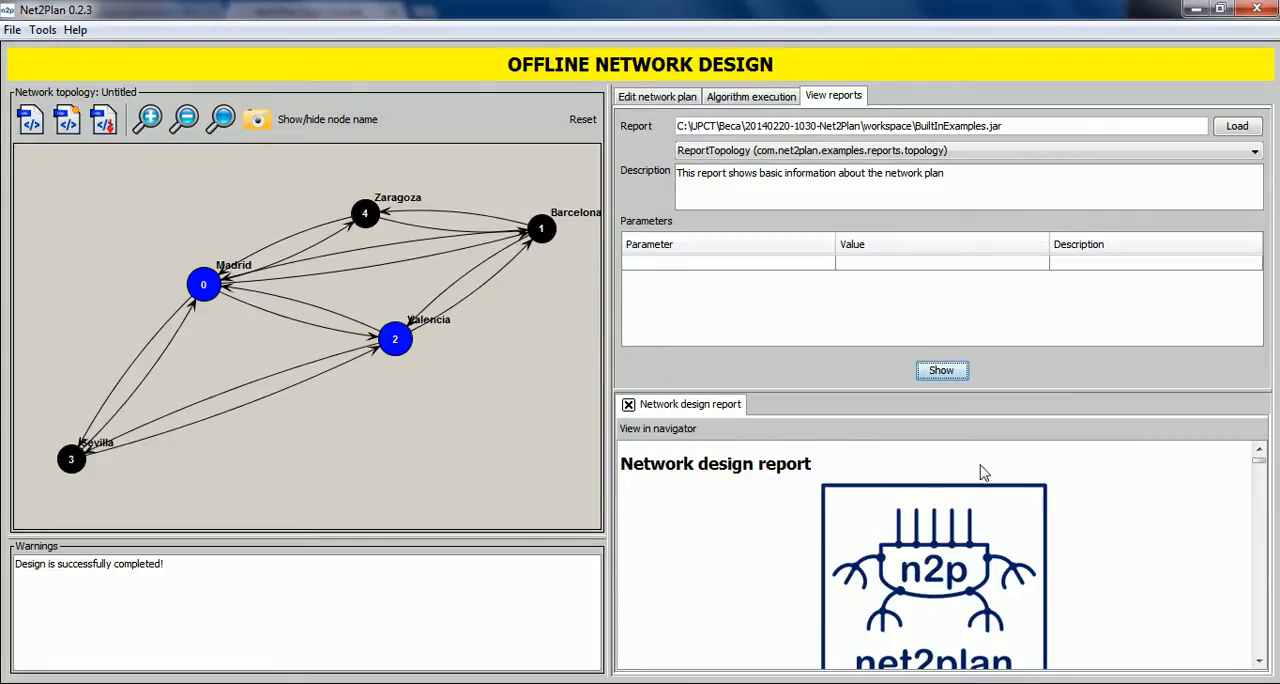
{"action": "left_click", "coordinate": [1149, 476]}
{"action": "scroll", "coordinate": [1149, 476], "scroll_direction": "down", "scroll_amount": 15}
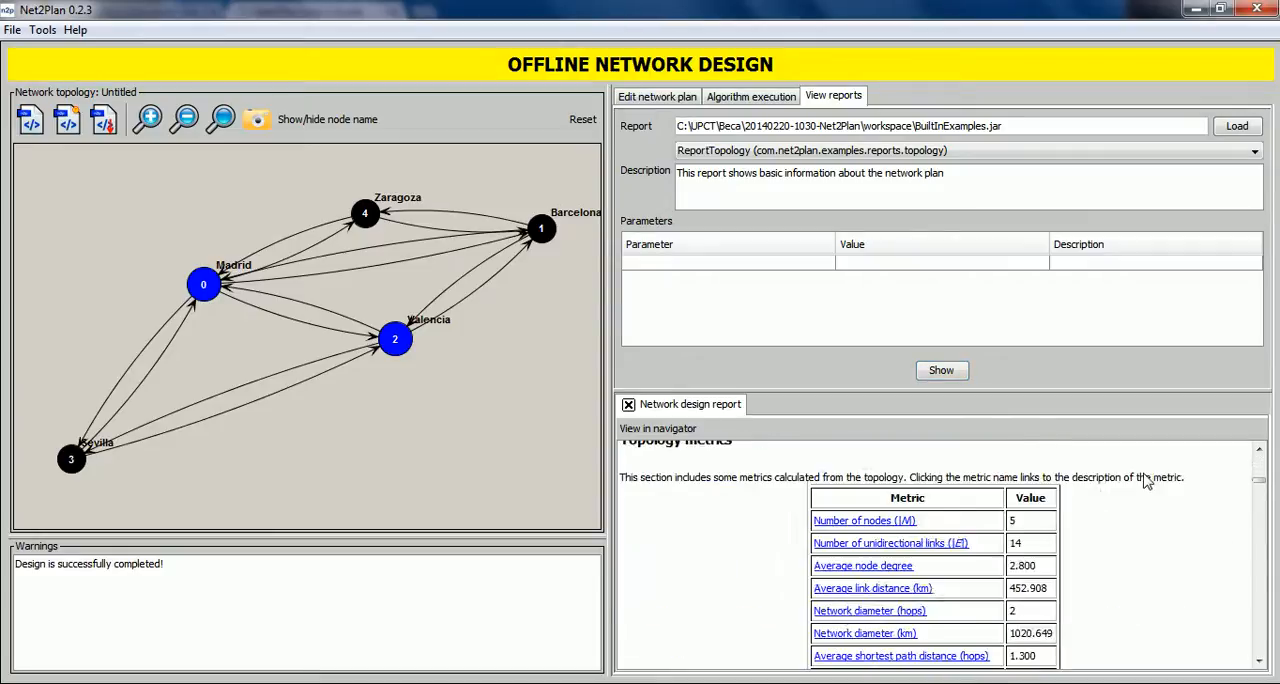
{"action": "scroll", "coordinate": [1147, 482], "scroll_direction": "down", "scroll_amount": 12}
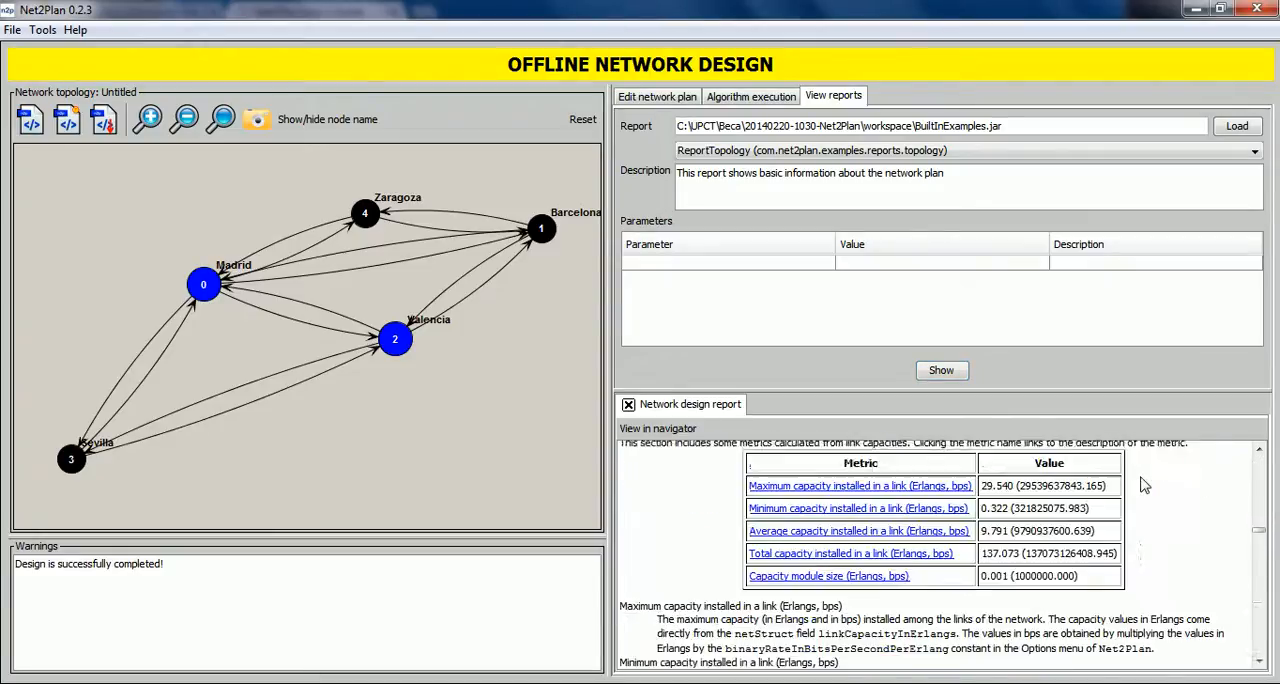
{"action": "scroll", "coordinate": [1145, 485], "scroll_direction": "down", "scroll_amount": 10}
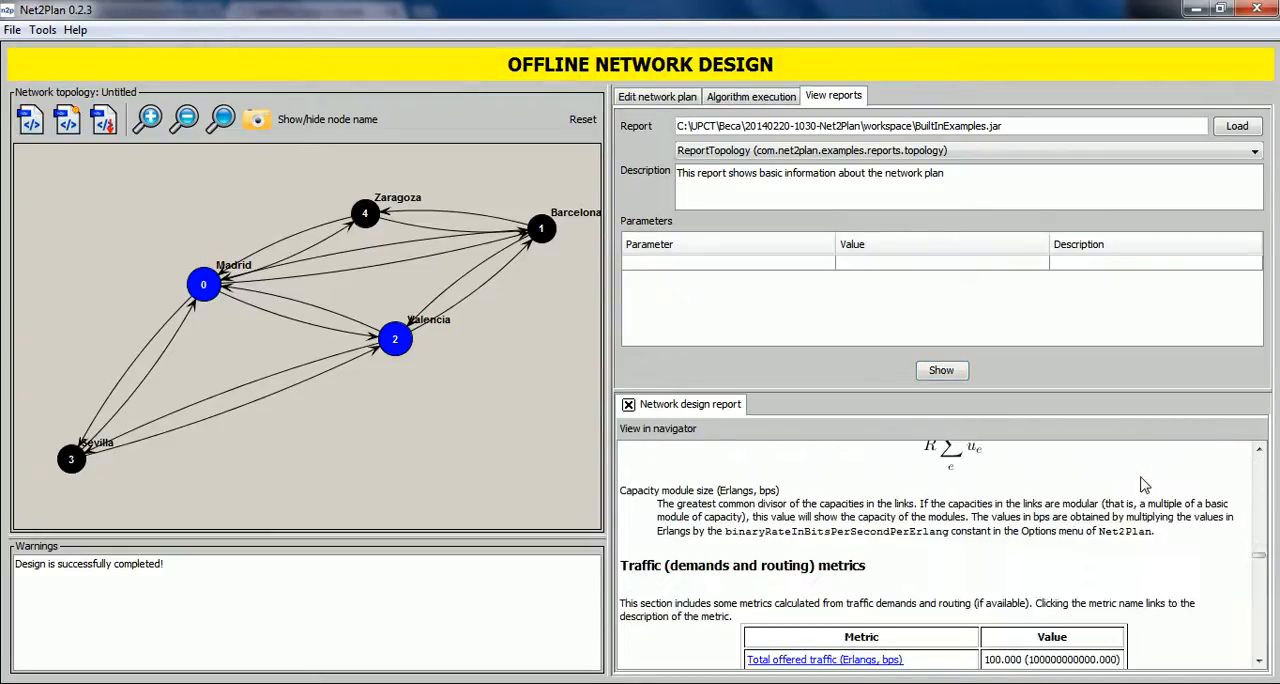
{"action": "scroll", "coordinate": [1145, 485], "scroll_direction": "down", "scroll_amount": 8}
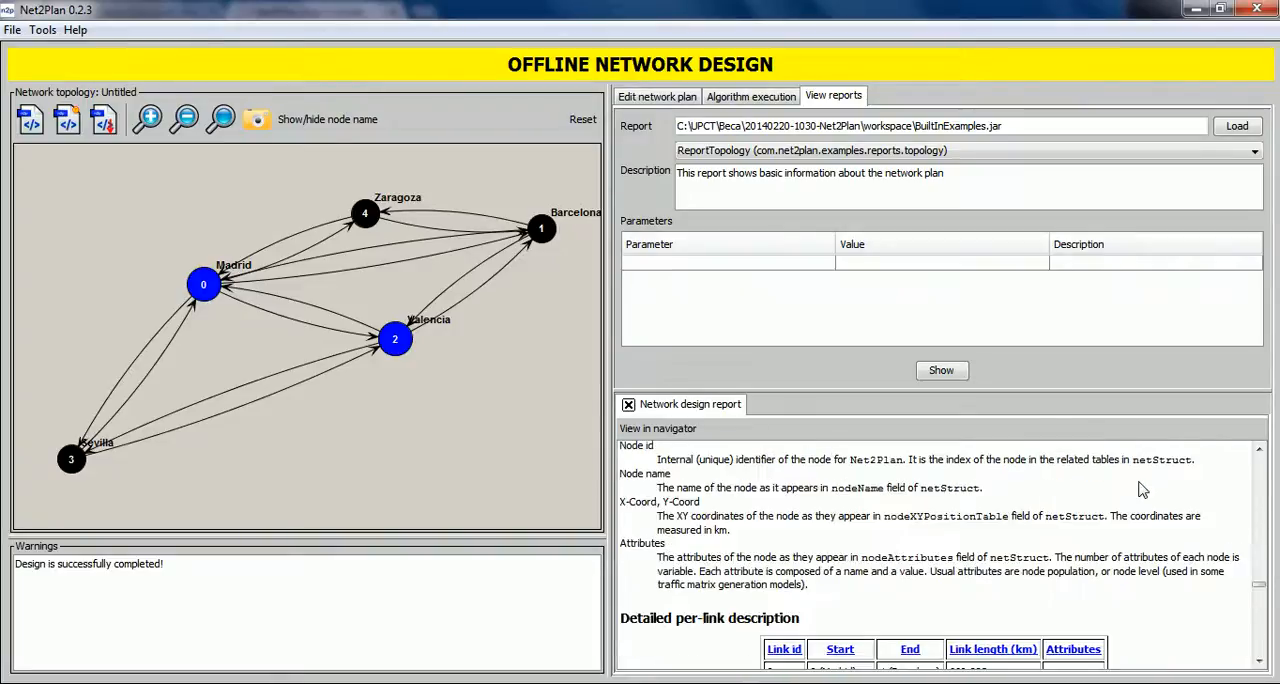
{"action": "scroll", "coordinate": [1140, 488], "scroll_direction": "up", "scroll_amount": 10}
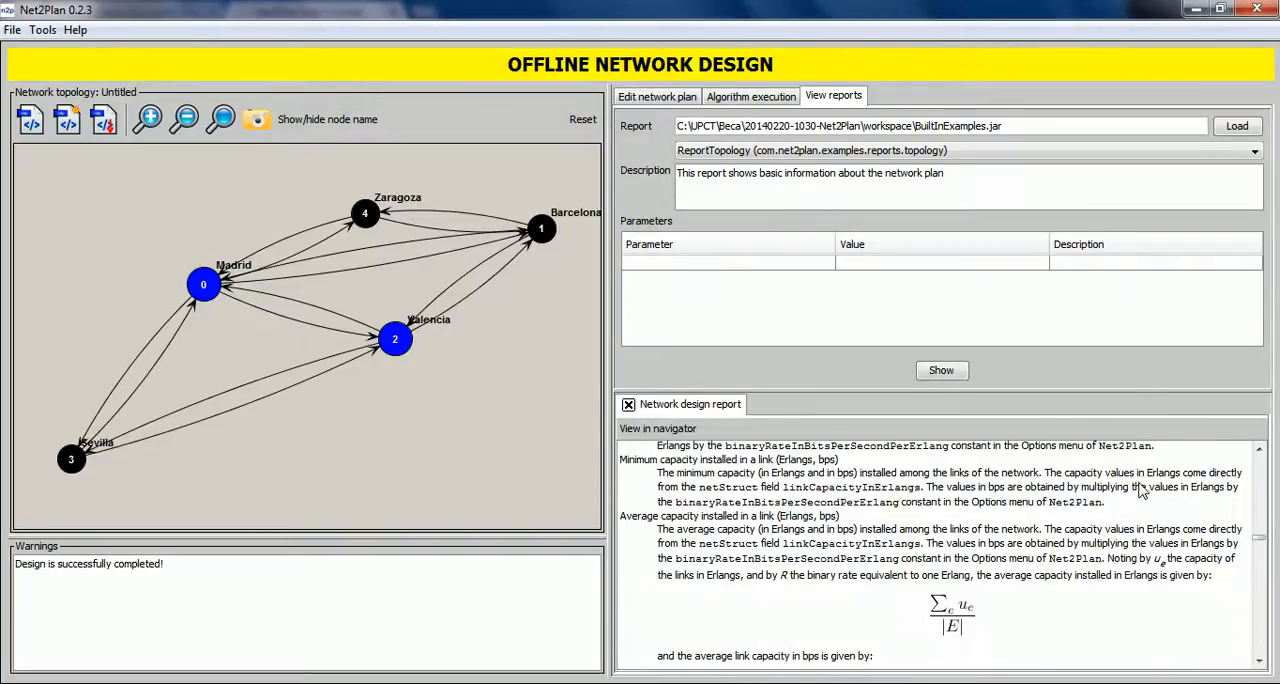
Open the network design report in the web browser and review it from the capacity metrics section through the detailed per-link description.
{"action": "left_click", "coordinate": [647, 430]}
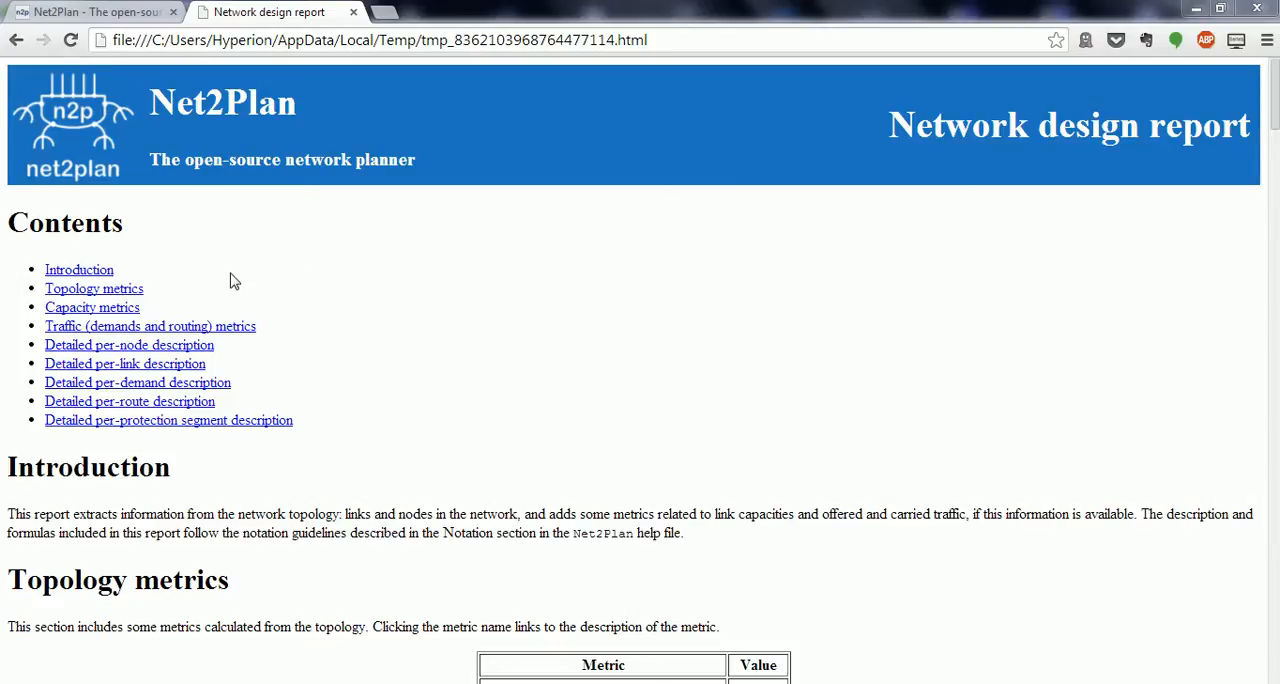
{"action": "left_click", "coordinate": [110, 309]}
{"action": "scroll", "coordinate": [128, 310], "scroll_direction": "down", "scroll_amount": 10}
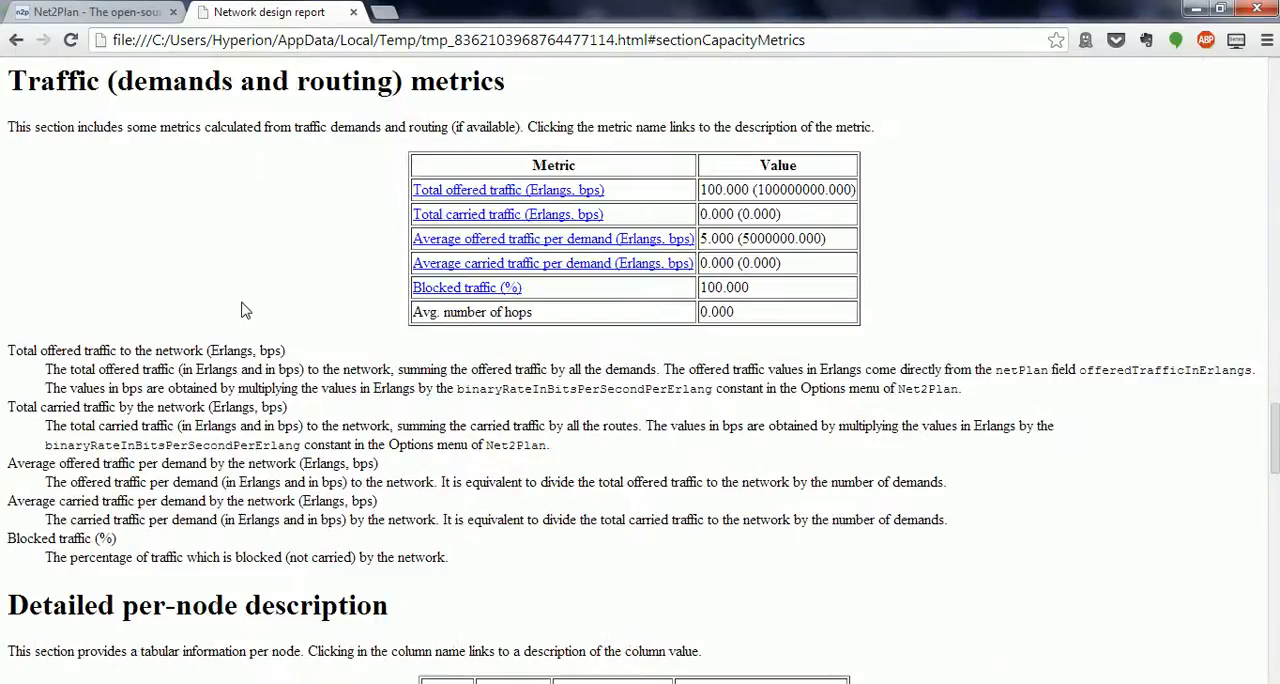
{"action": "scroll", "coordinate": [240, 320], "scroll_direction": "down", "scroll_amount": 9}
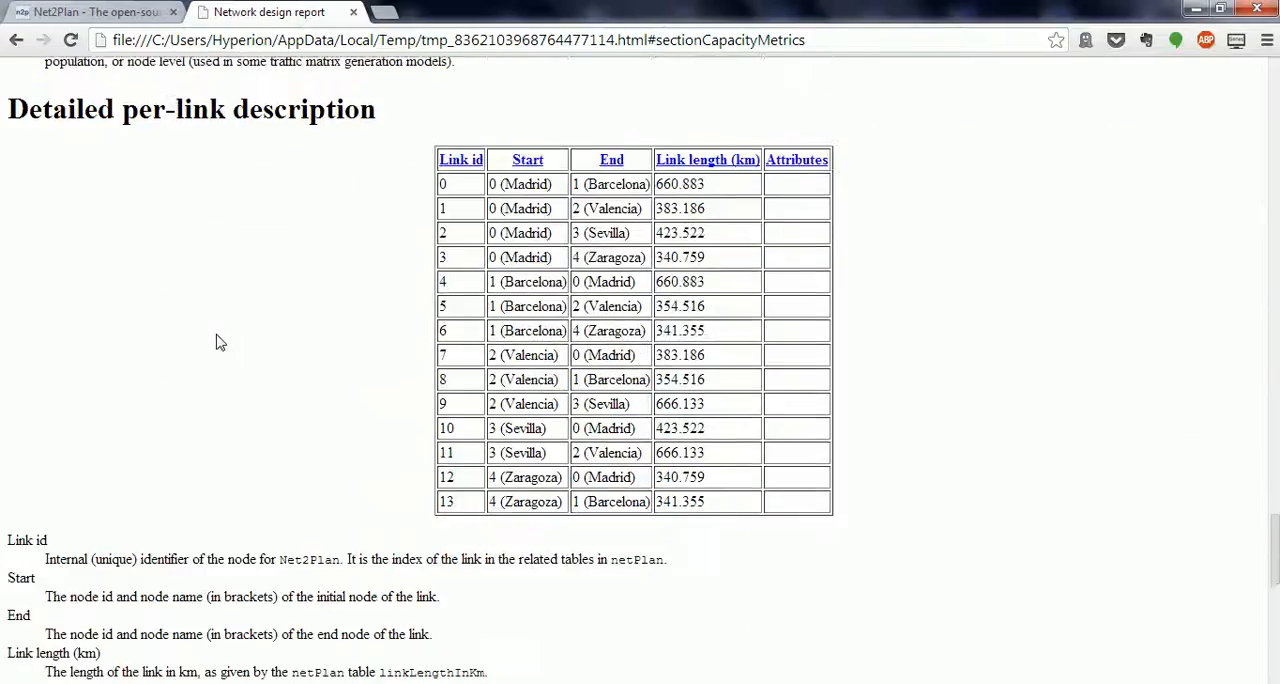
{"action": "scroll", "coordinate": [220, 343], "scroll_direction": "down", "scroll_amount": 1}
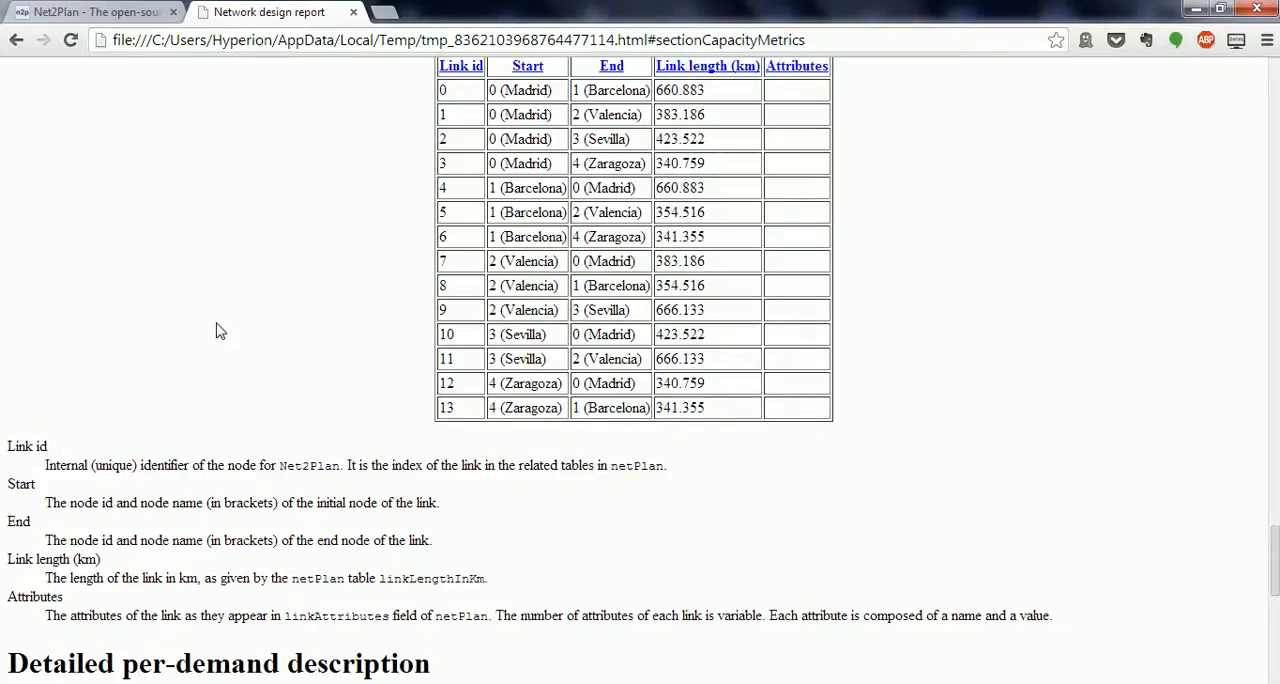